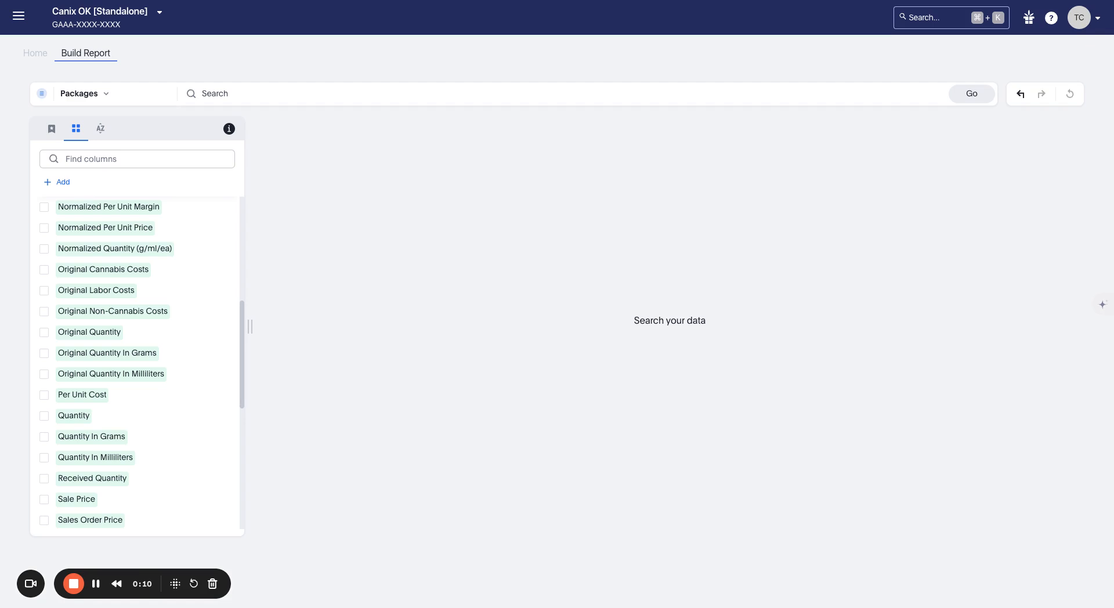
scroll(169, 221, up, 5)
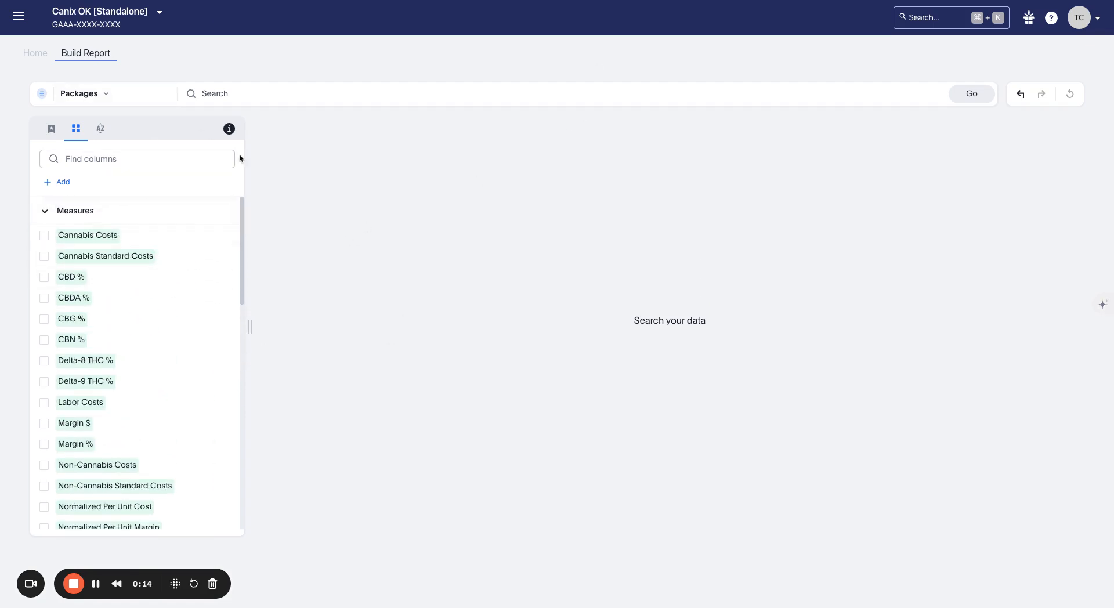
click(18, 17)
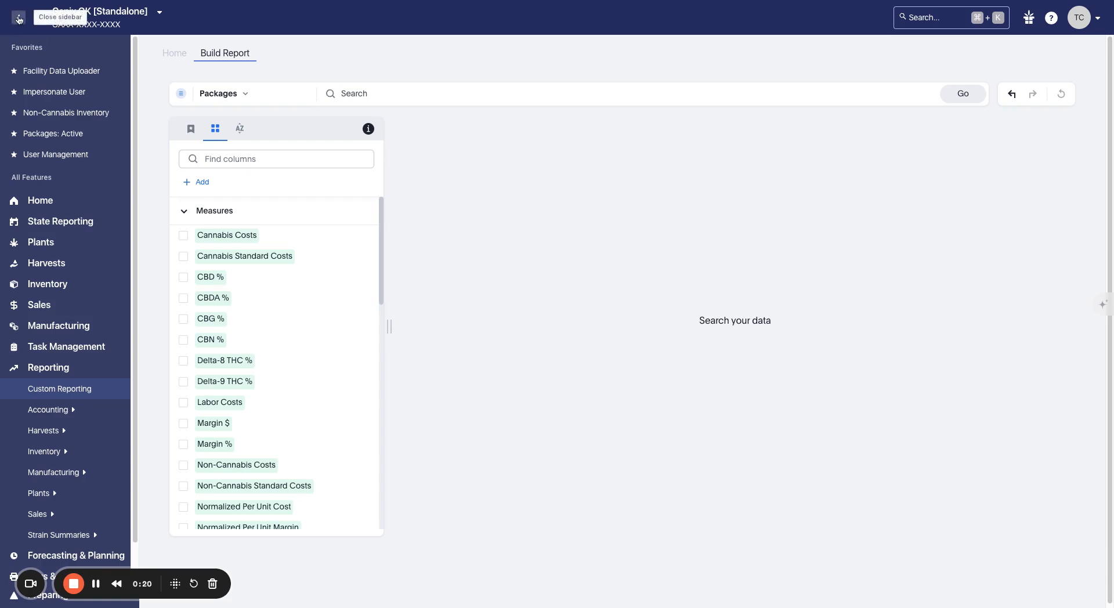
click(19, 17)
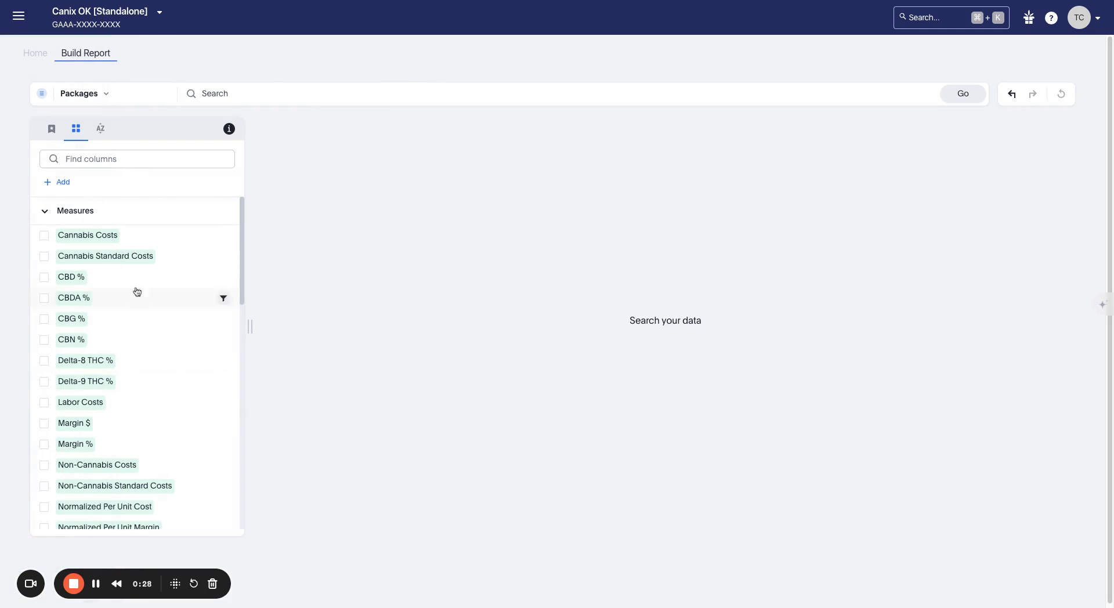
Step: Look through the worksheets, SQL views and tables available as report data sources, including the option to enable multiple sources
click(129, 94)
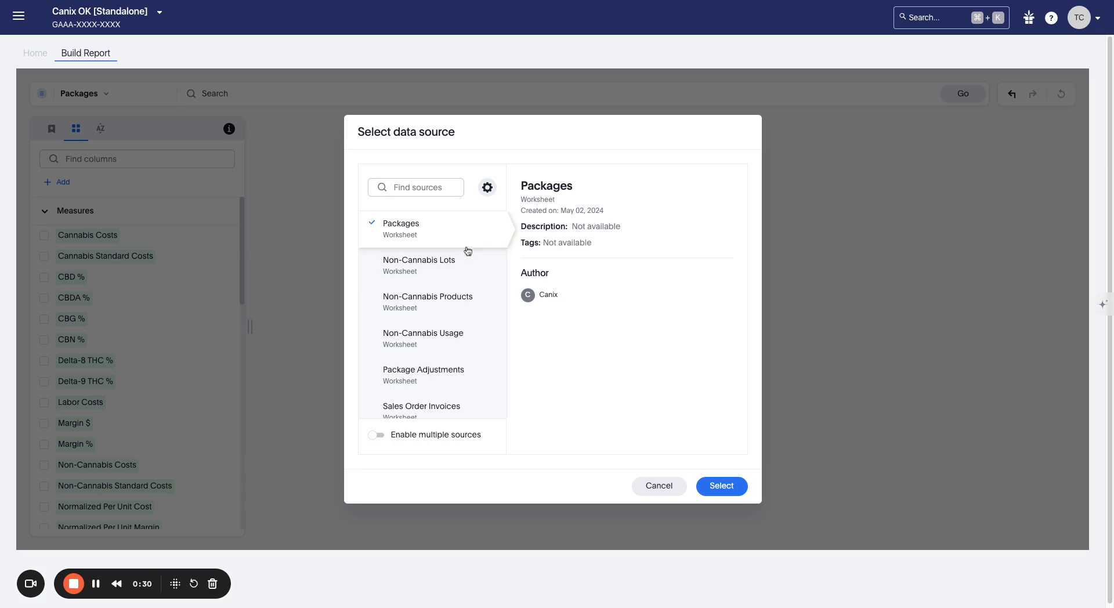
click(687, 490)
click(145, 92)
scroll(463, 280, down, 5)
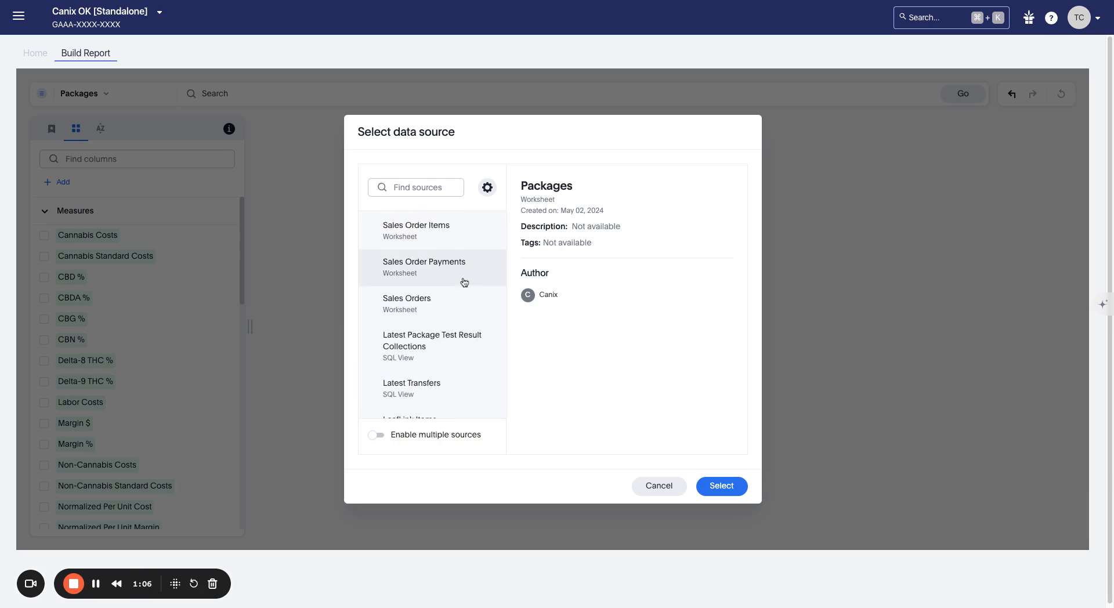
scroll(463, 280, down, 5)
scroll(445, 265, down, 3)
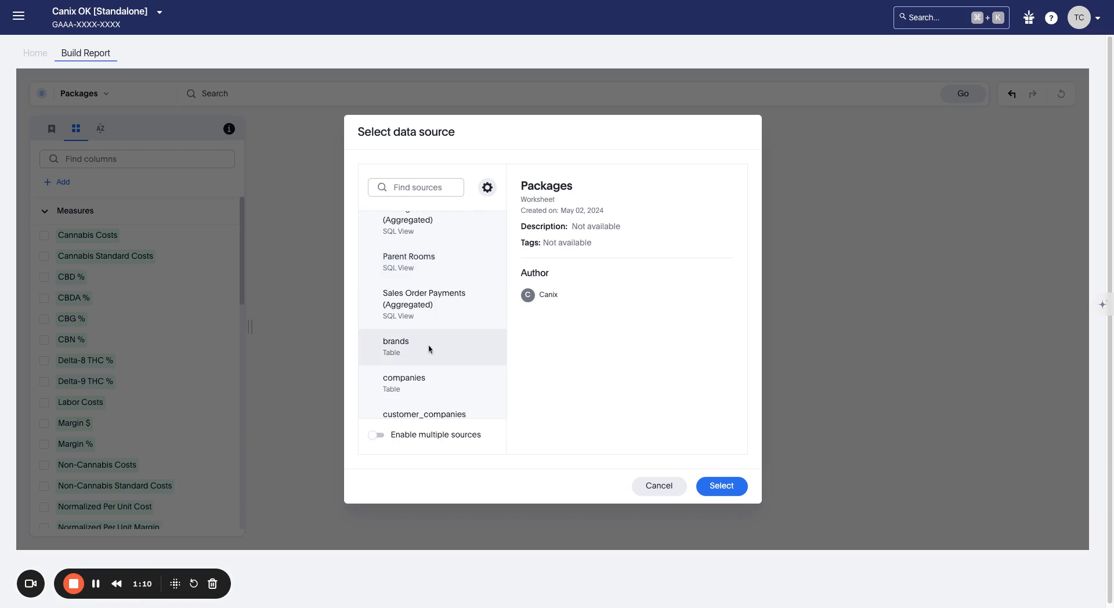
scroll(428, 347, down, 10)
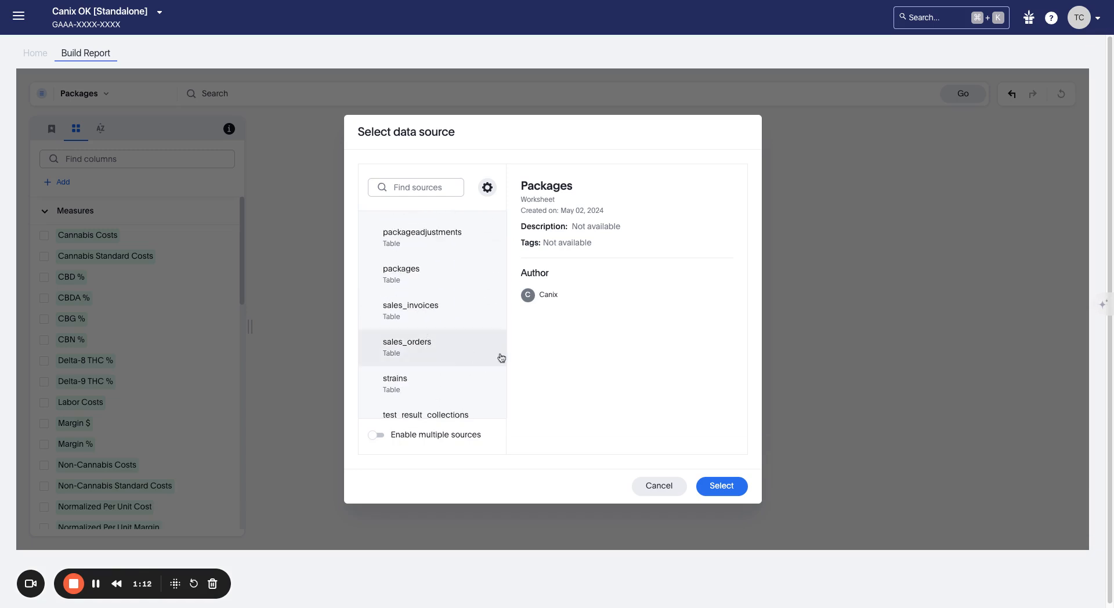
scroll(507, 348, down, 1)
scroll(500, 335, up, 14)
scroll(500, 335, up, 5)
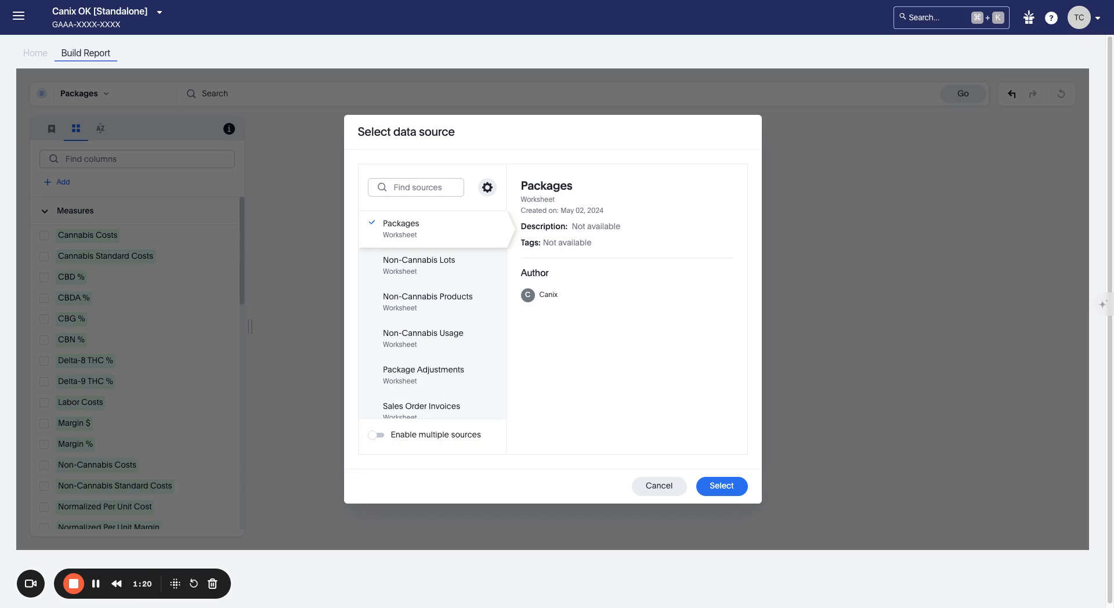
click(378, 435)
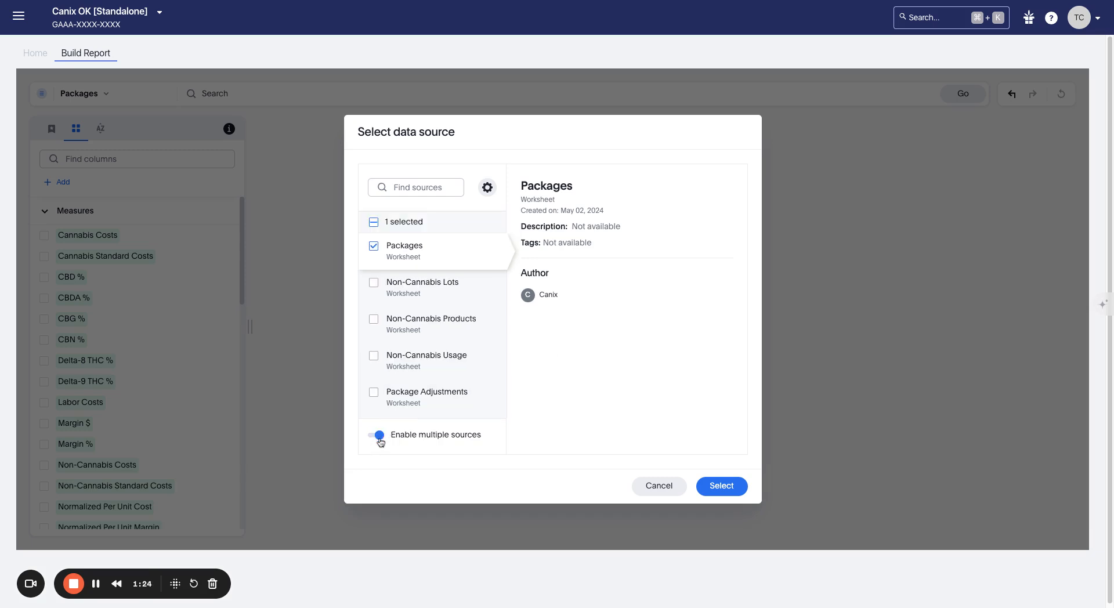
click(379, 440)
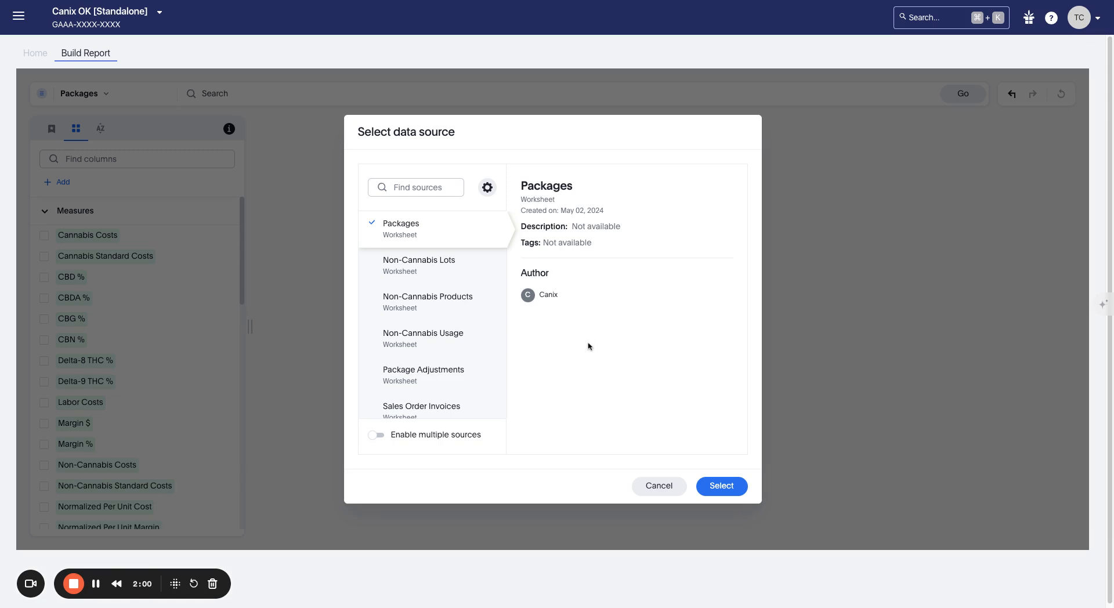
Step: Switch the report's data source to the Sales Orders worksheet
scroll(482, 388, down, 2)
click(486, 356)
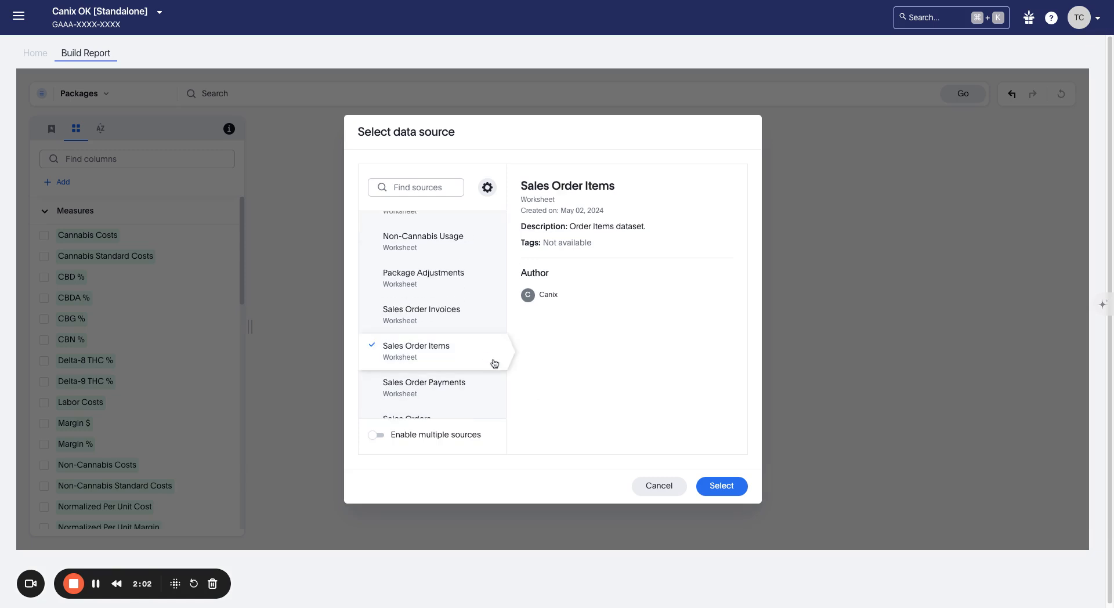
scroll(490, 382, down, 2)
click(478, 346)
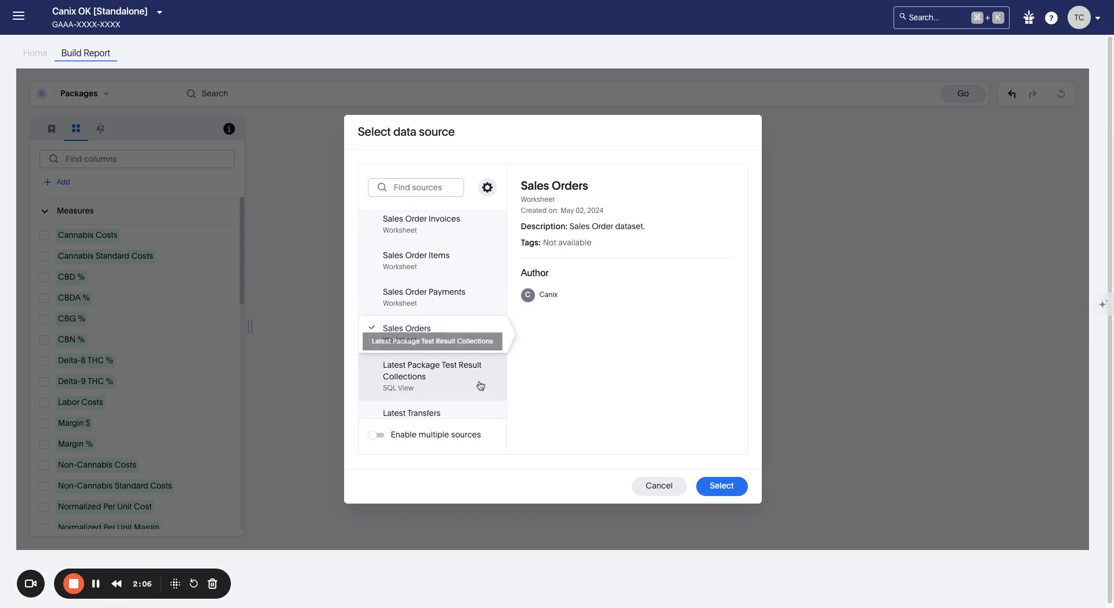
scroll(480, 385, up, 1)
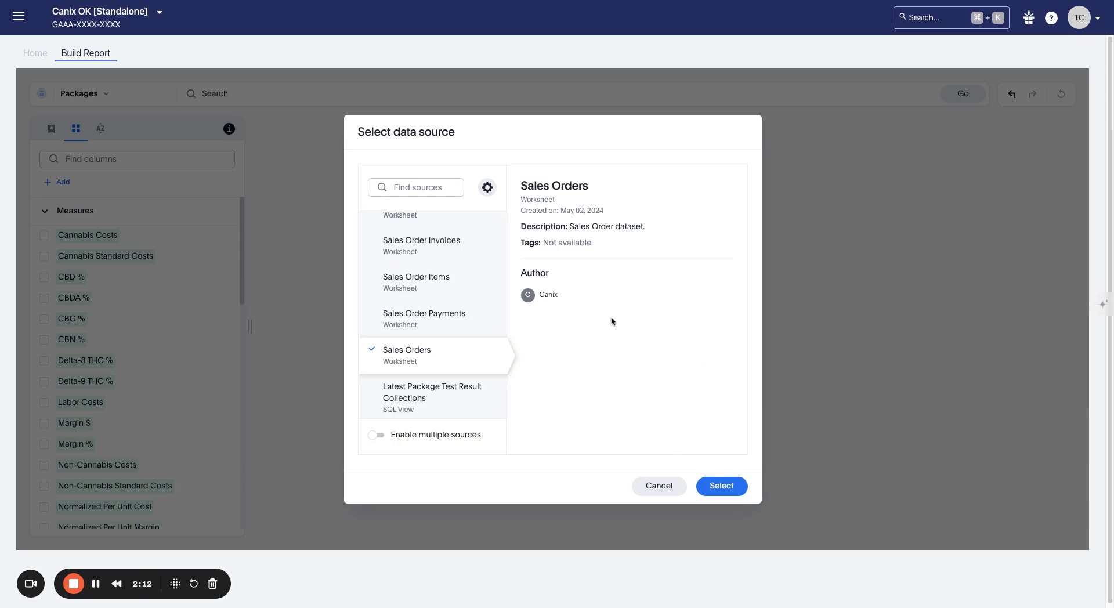
click(718, 492)
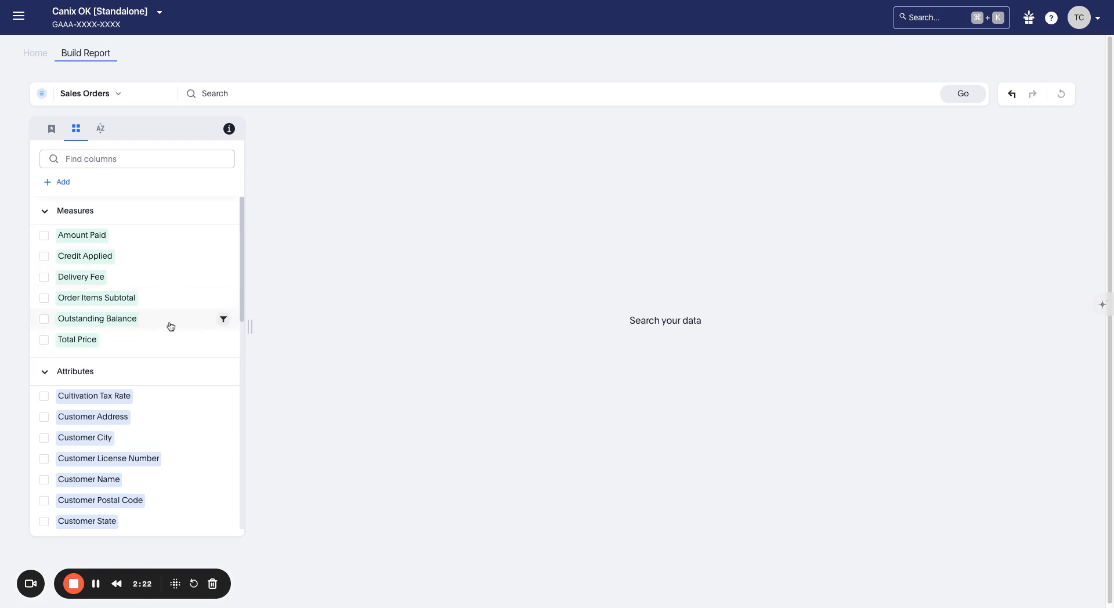
Step: Review the measures, attributes and date columns offered by the Sales Orders data source
scroll(167, 325, down, 2)
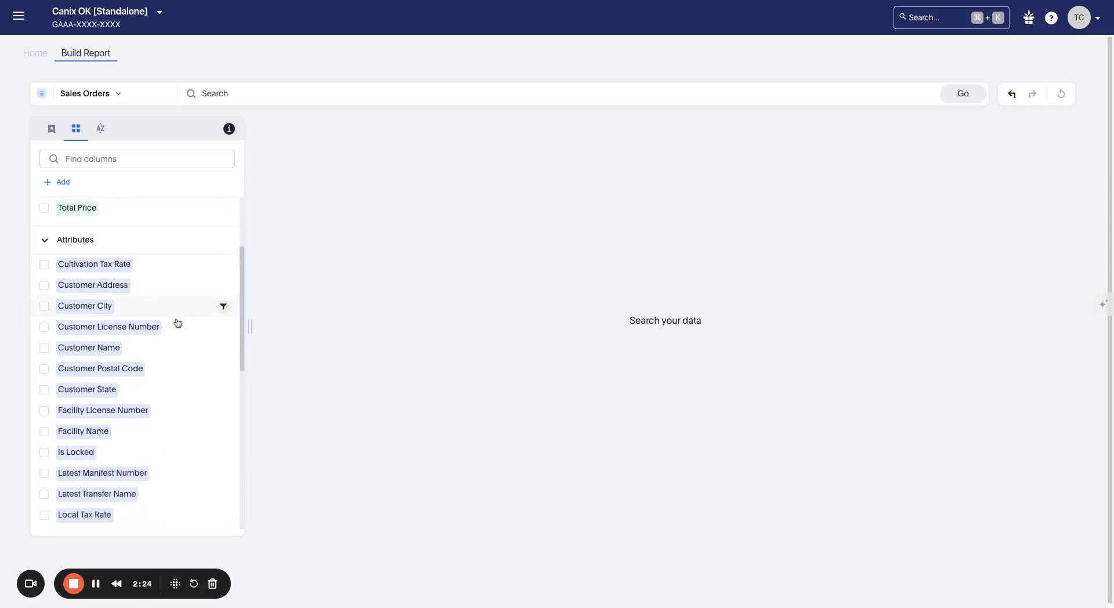
scroll(156, 349, down, 4)
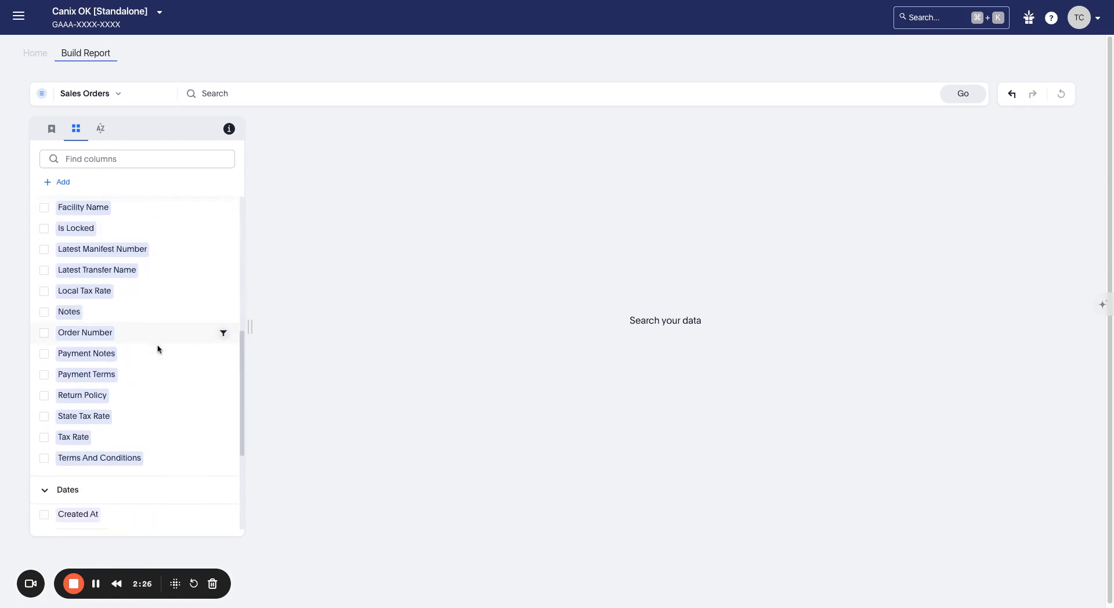
scroll(156, 348, down, 1)
scroll(138, 377, down, 3)
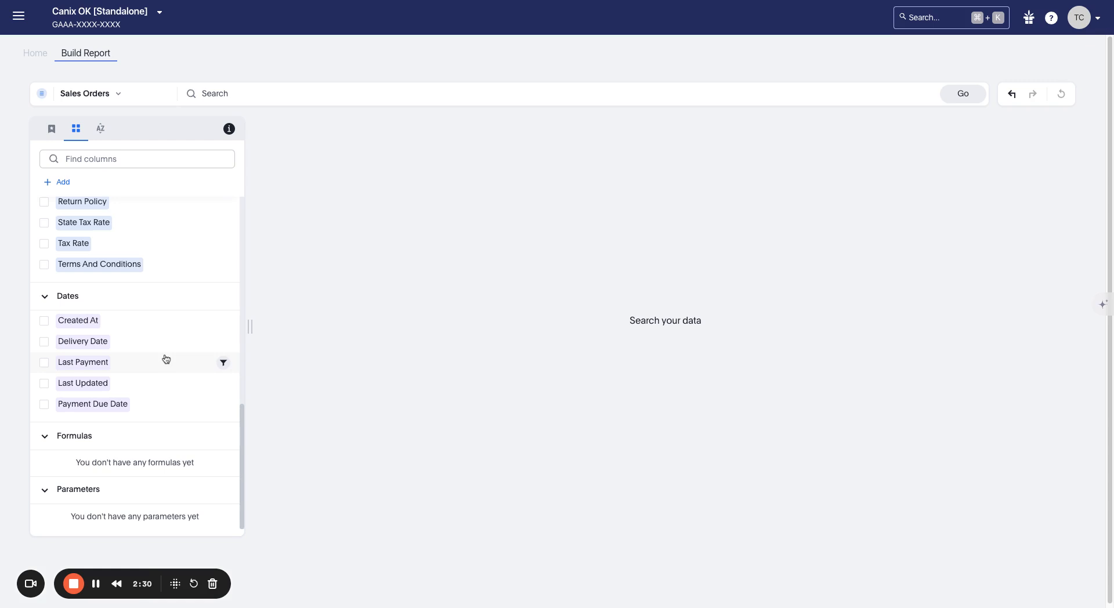
scroll(166, 357, up, 10)
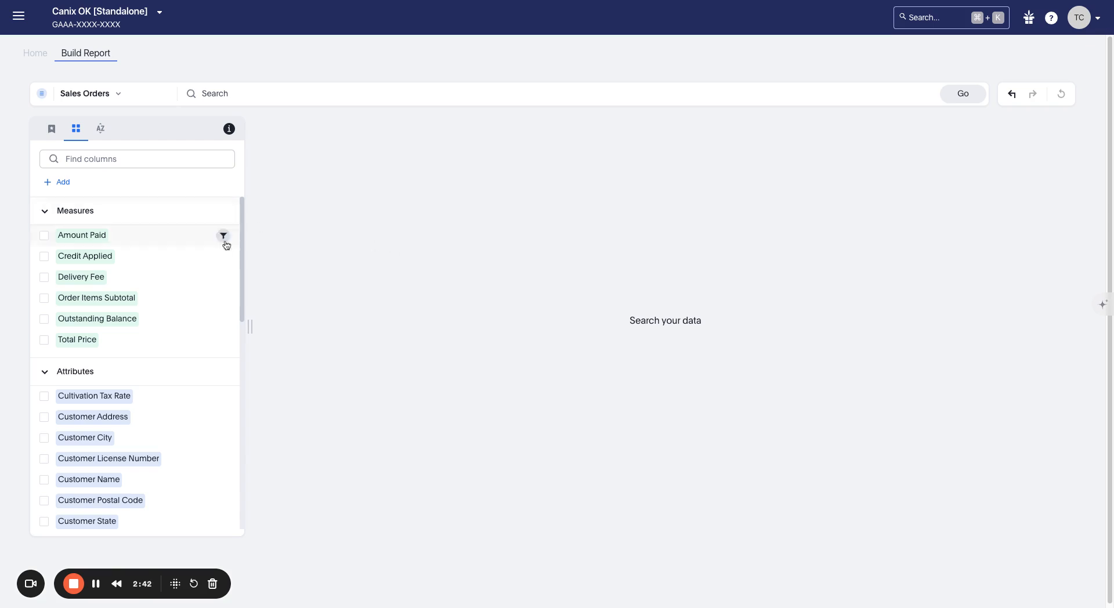
scroll(226, 261, down, 1)
scroll(223, 382, down, 3)
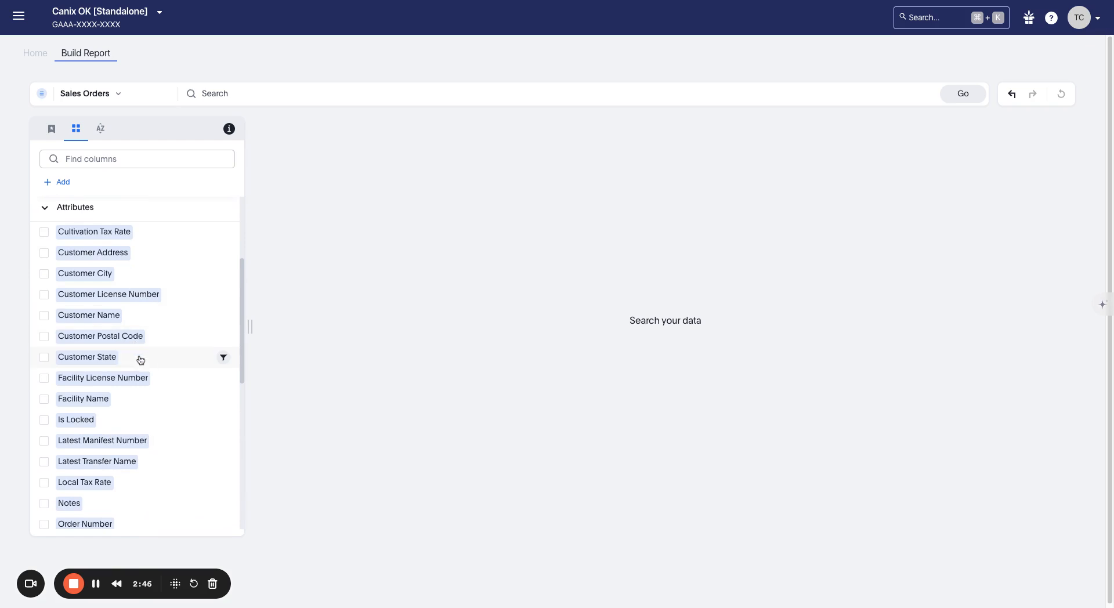
scroll(150, 326, down, 3)
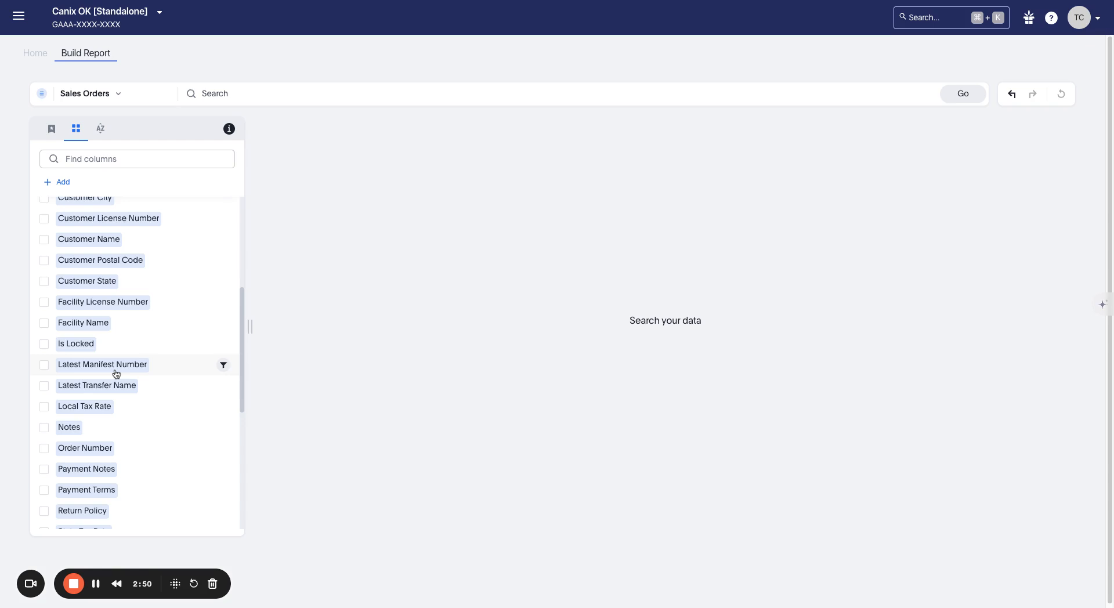
scroll(116, 374, down, 1)
scroll(116, 368, up, 10)
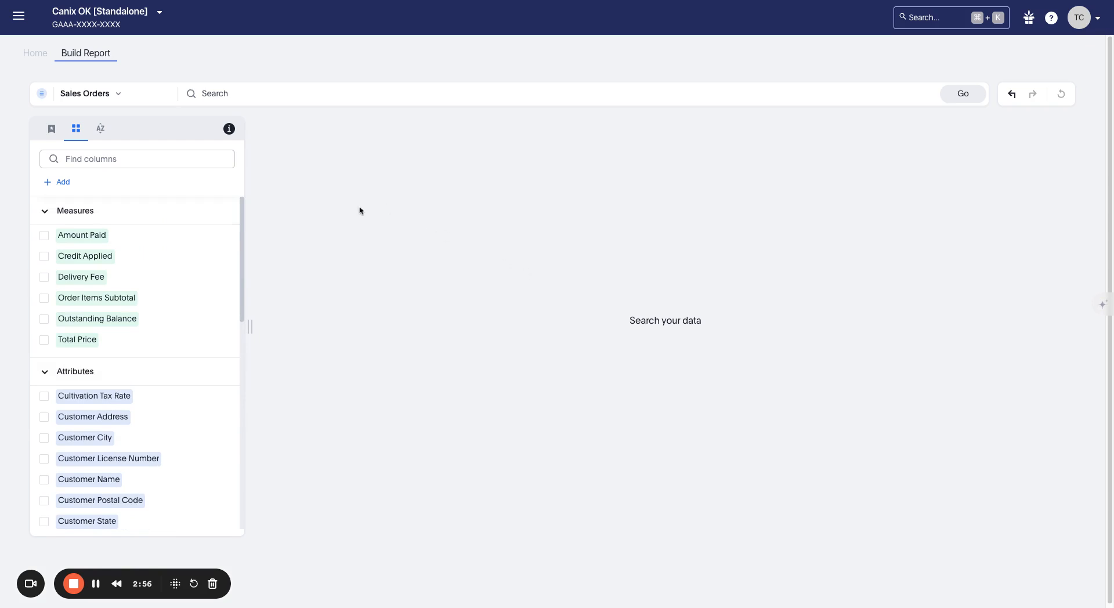
Step: Change the report's data source to the Sales Order Items worksheet and widen the column list
drag(240, 321, 191, 313)
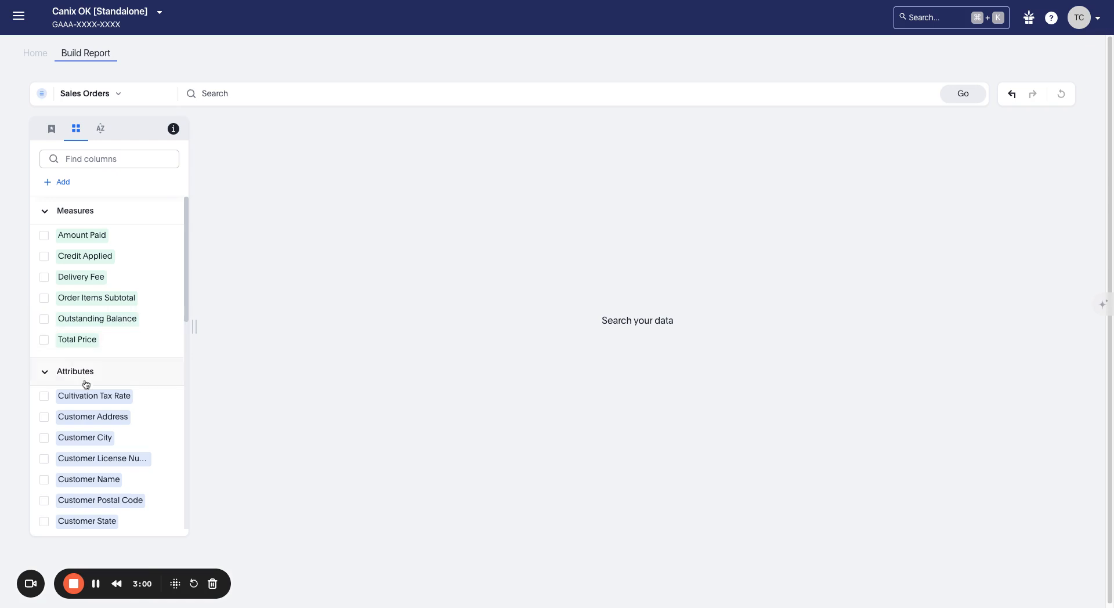
click(149, 97)
scroll(406, 316, down, 3)
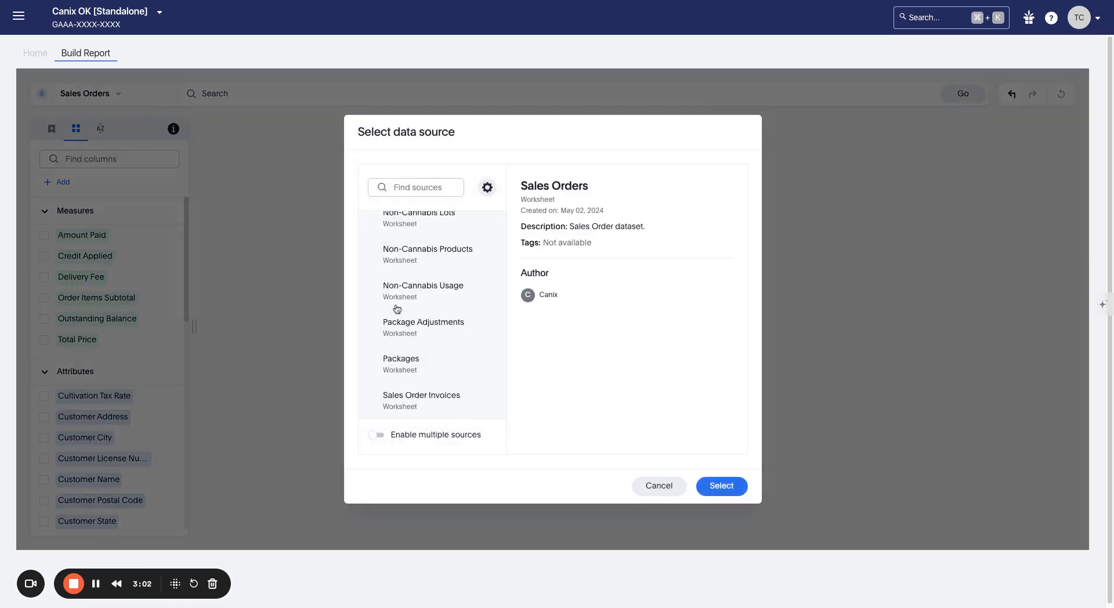
click(445, 375)
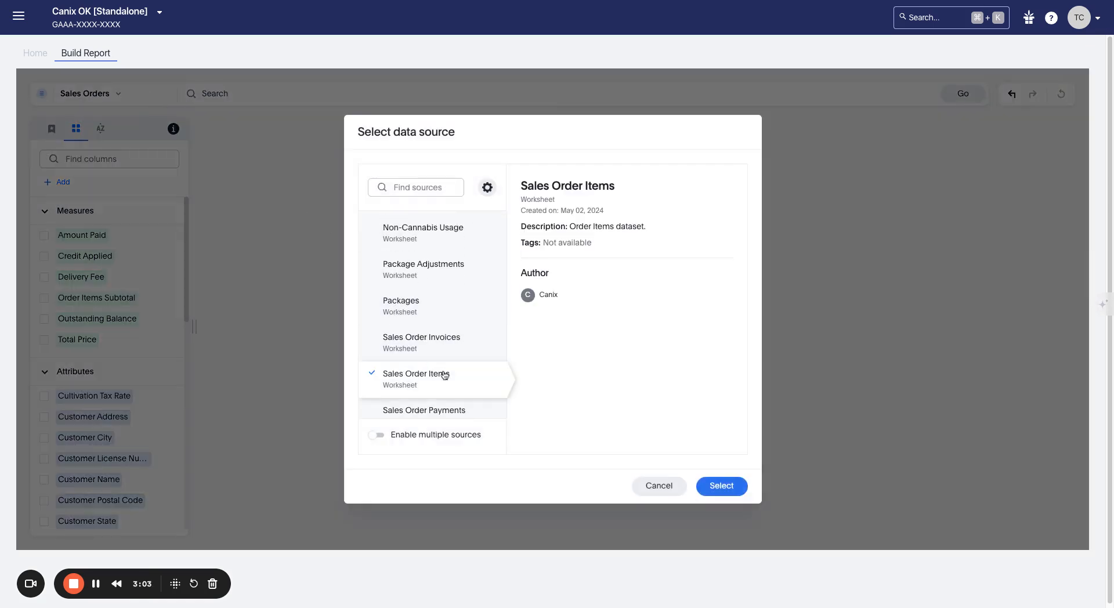
click(702, 486)
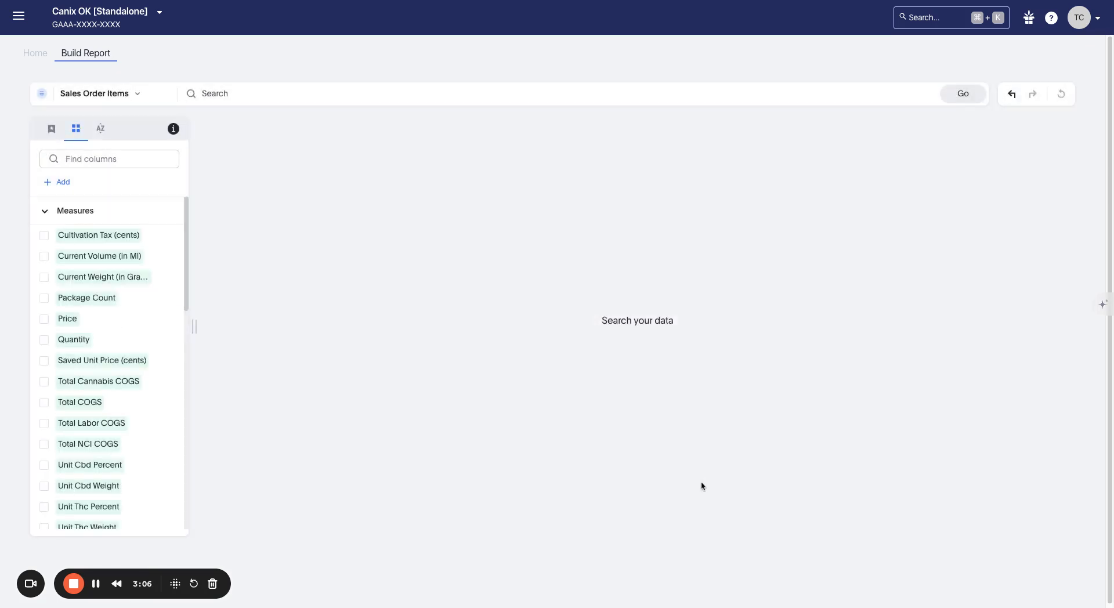
drag(190, 320, 255, 322)
Step: Examine the measures, attributes and date columns available in the Sales Order Items data source
scroll(214, 343, down, 2)
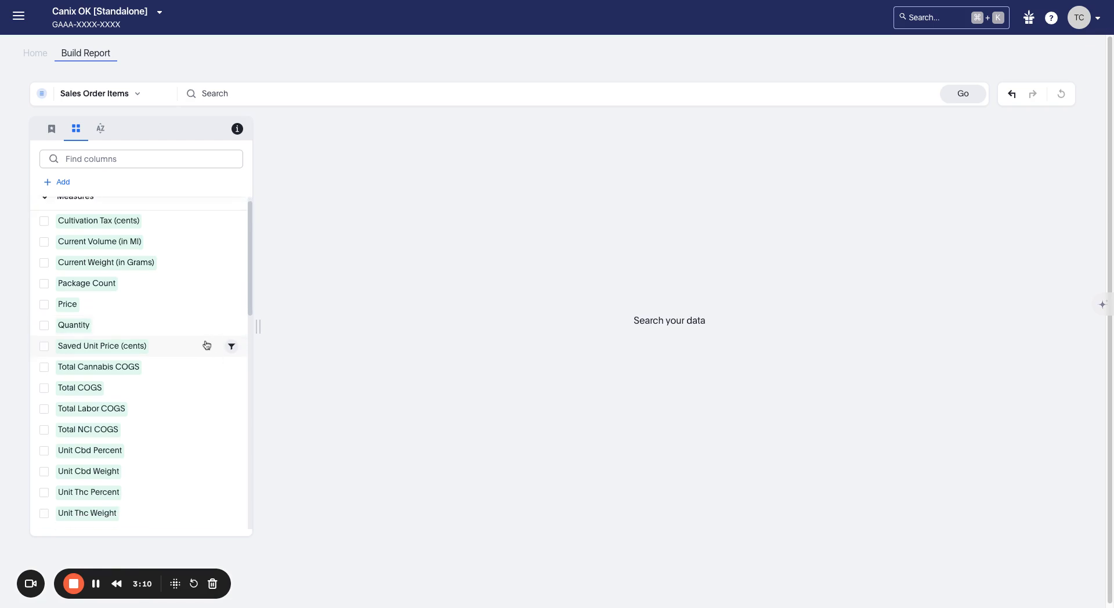
scroll(202, 283, down, 1)
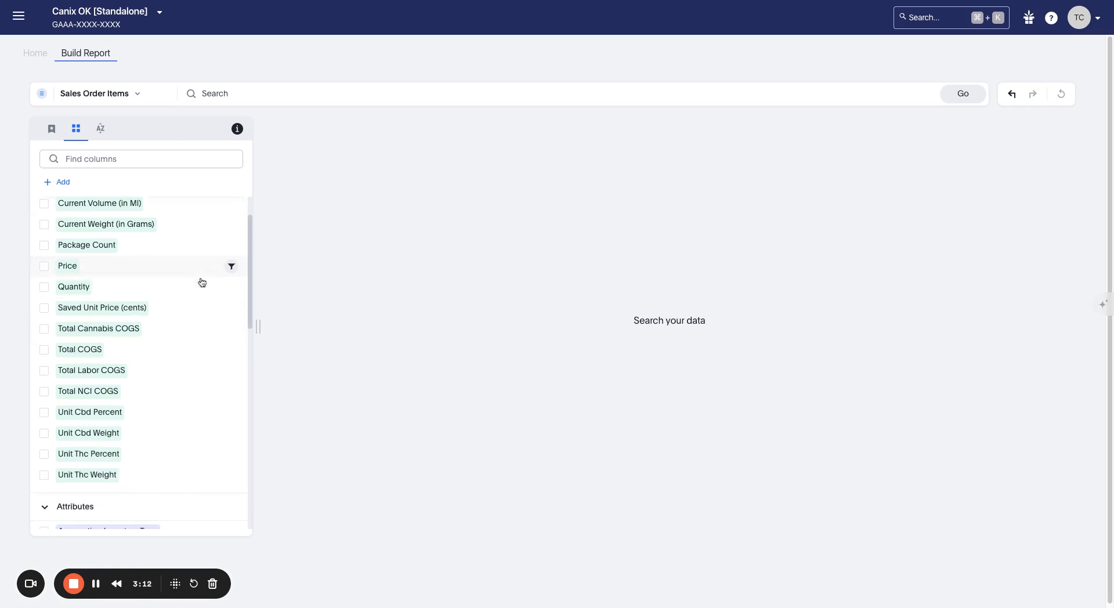
scroll(201, 284, down, 8)
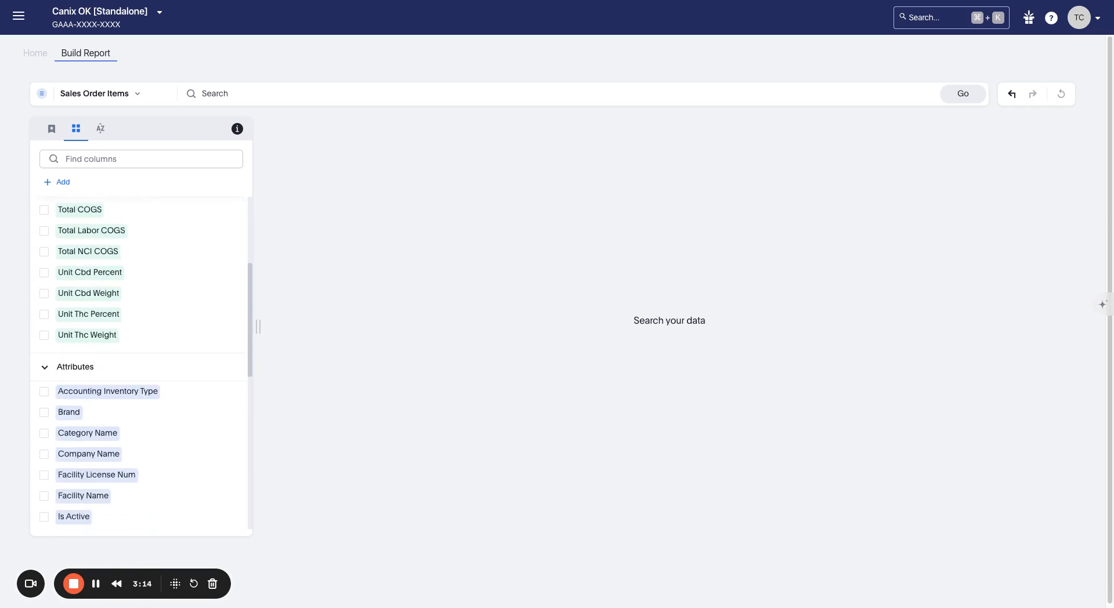
scroll(202, 285, down, 1)
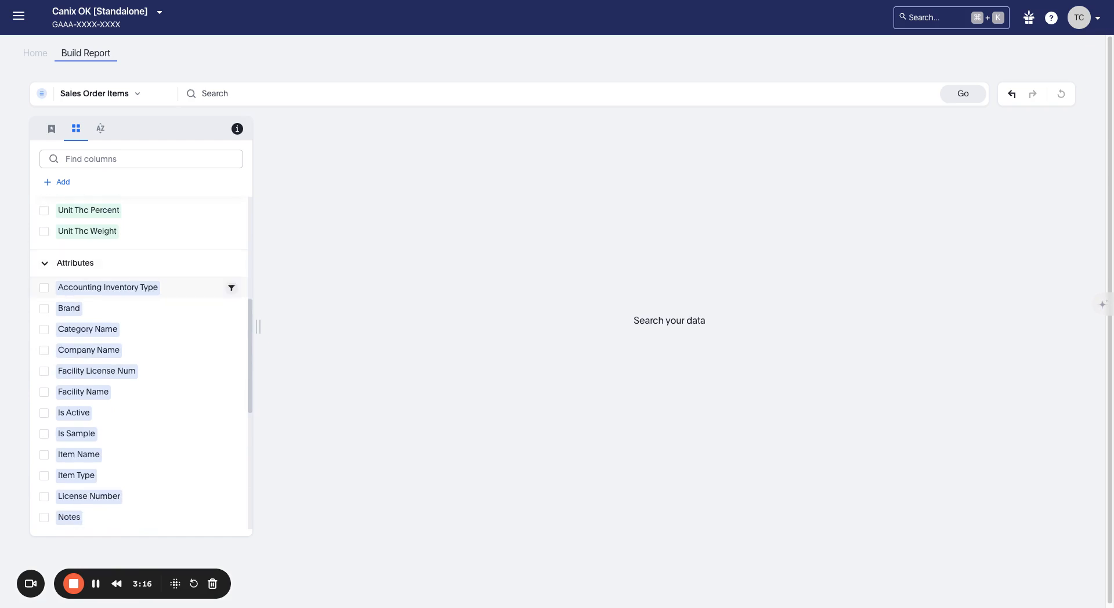
scroll(197, 302, down, 10)
scroll(196, 315, up, 9)
scroll(195, 315, down, 2)
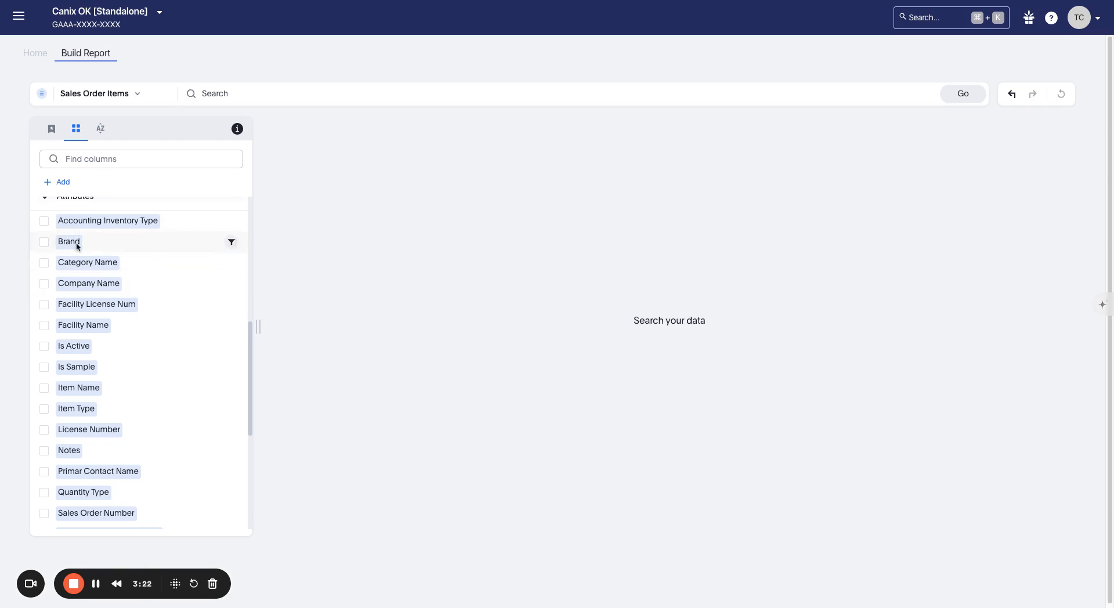
scroll(188, 347, down, 4)
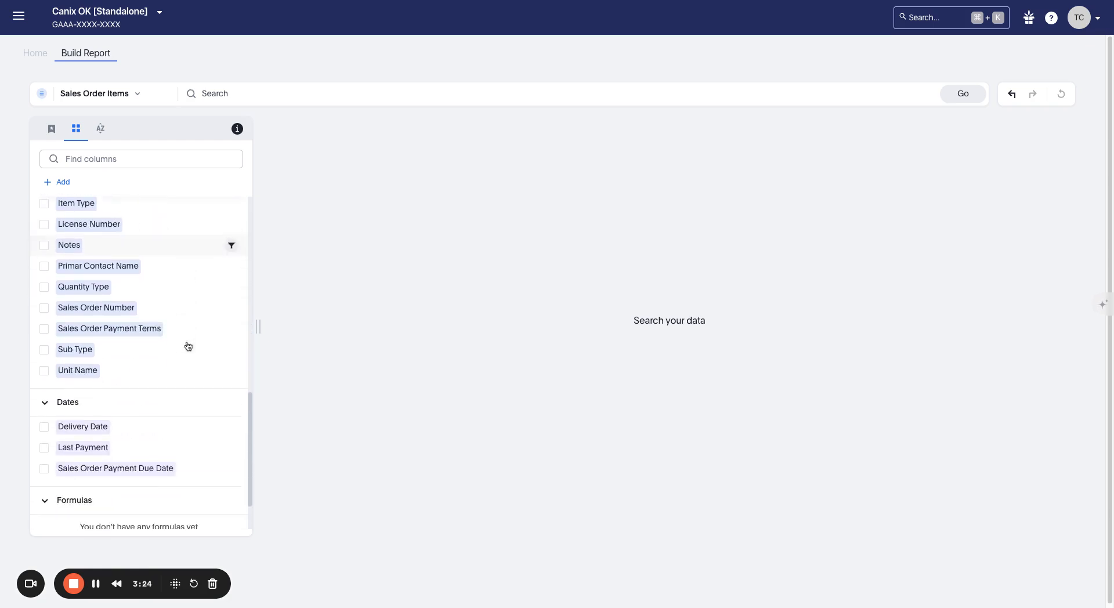
scroll(188, 346, up, 10)
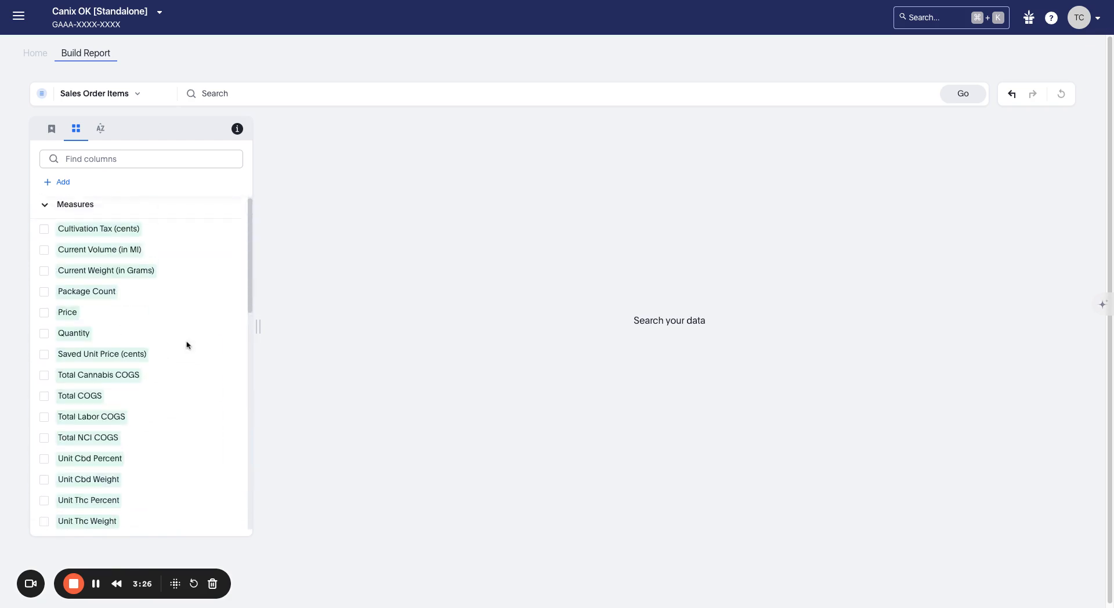
scroll(186, 345, down, 1)
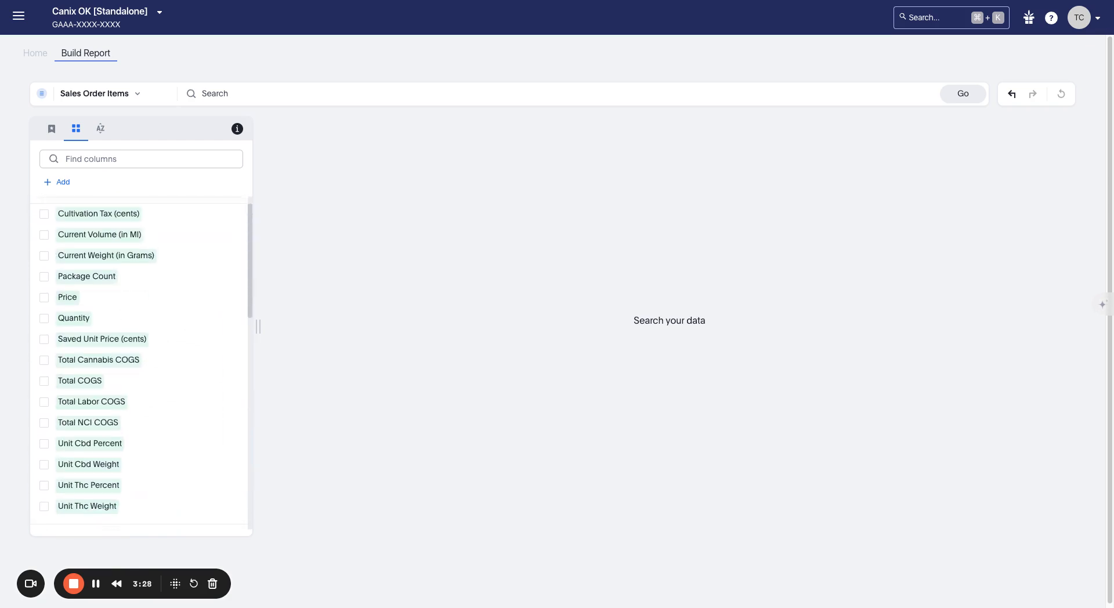
scroll(145, 363, up, 1)
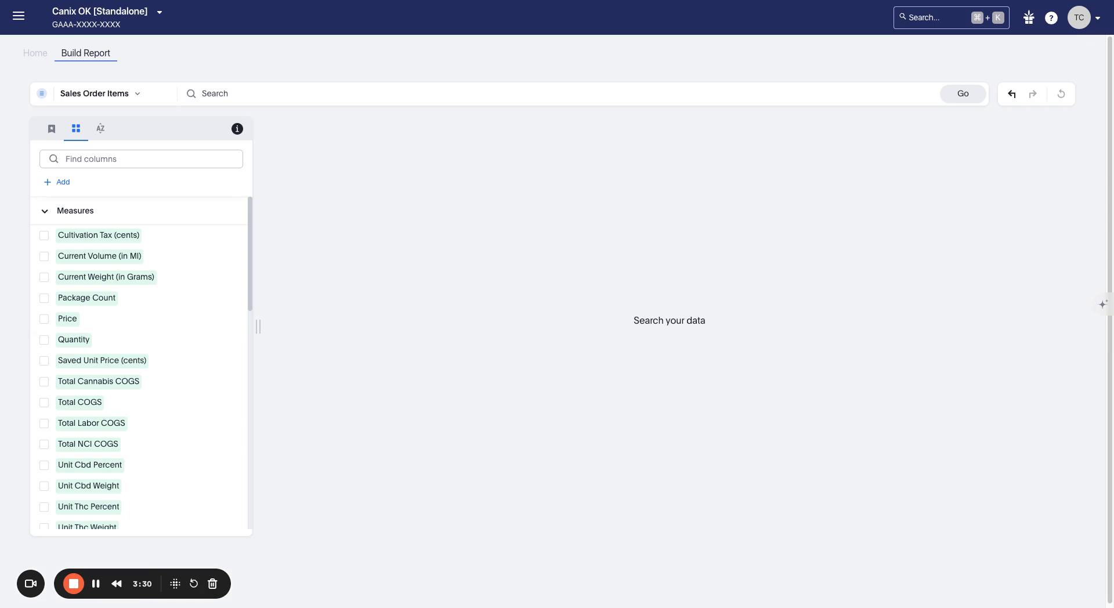
scroll(168, 358, down, 5)
scroll(169, 358, down, 3)
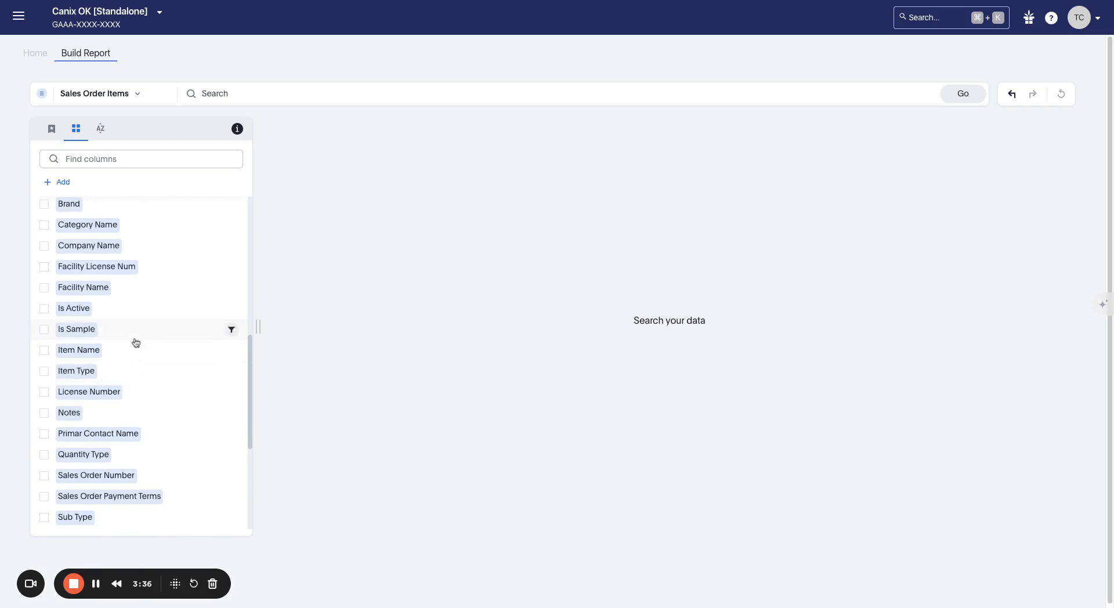
Step: Change the report's data source to the Packages worksheet
scroll(137, 360, up, 10)
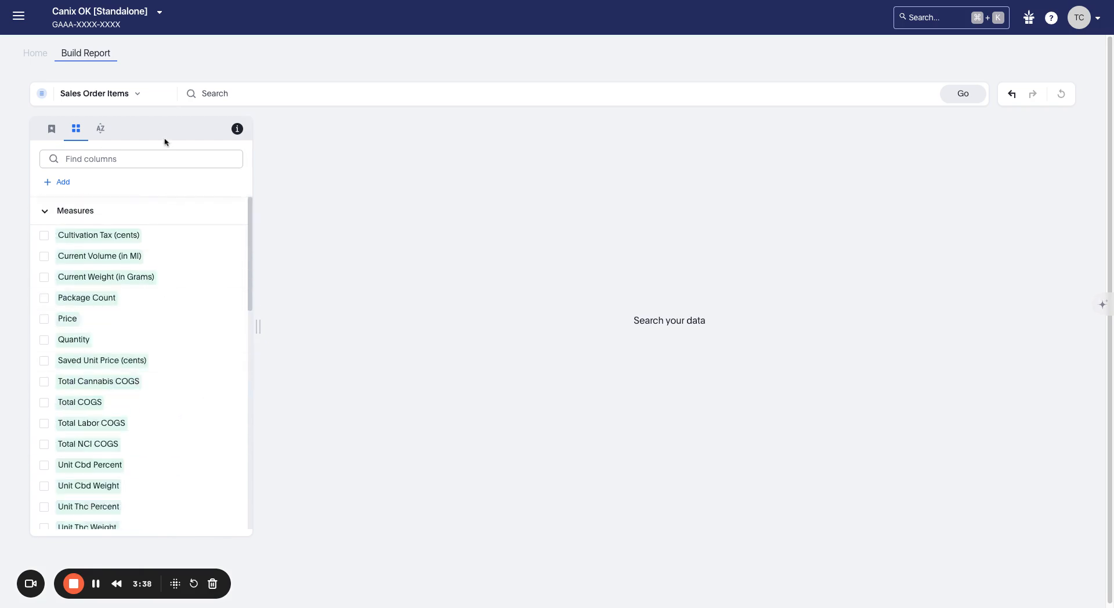
click(158, 100)
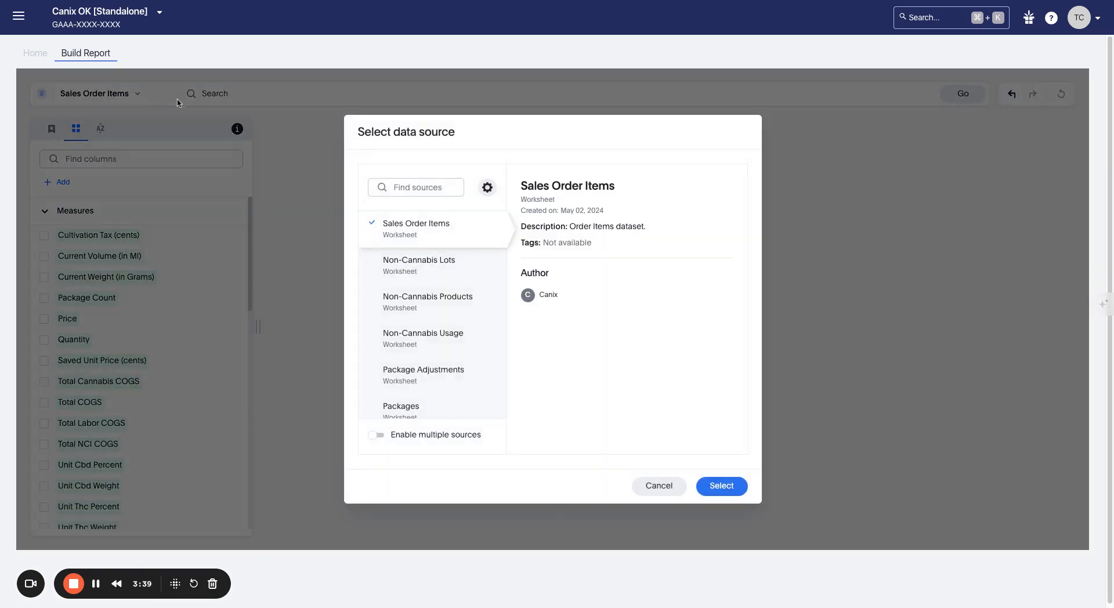
click(447, 408)
click(737, 486)
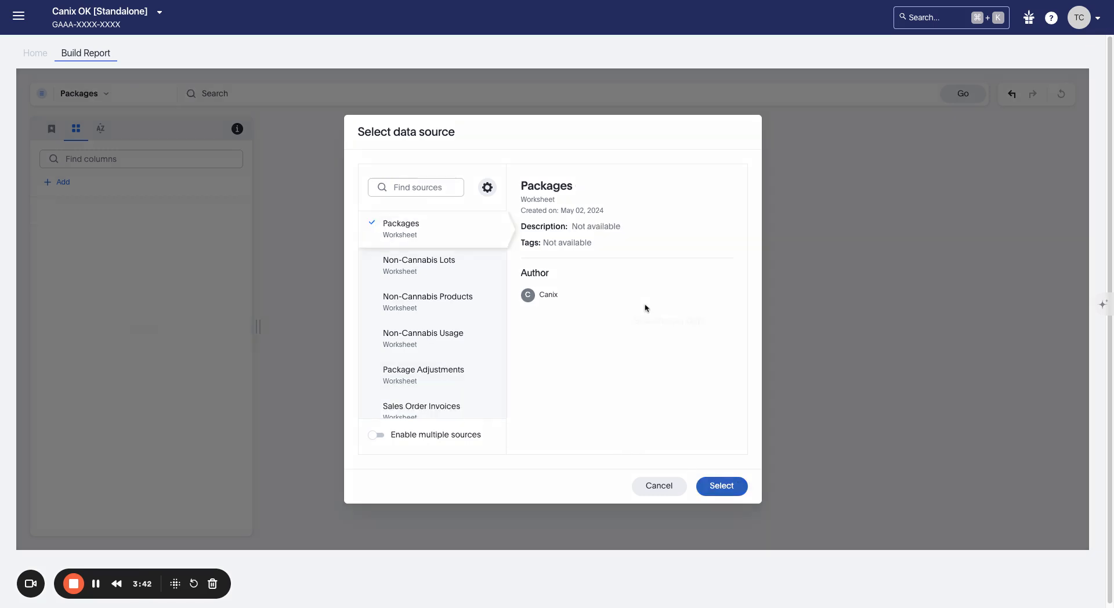
Step: Review the measures offered by the Packages data source, including the cost, quantity, price and cannabinoid columns
scroll(171, 290, down, 4)
scroll(171, 296, down, 2)
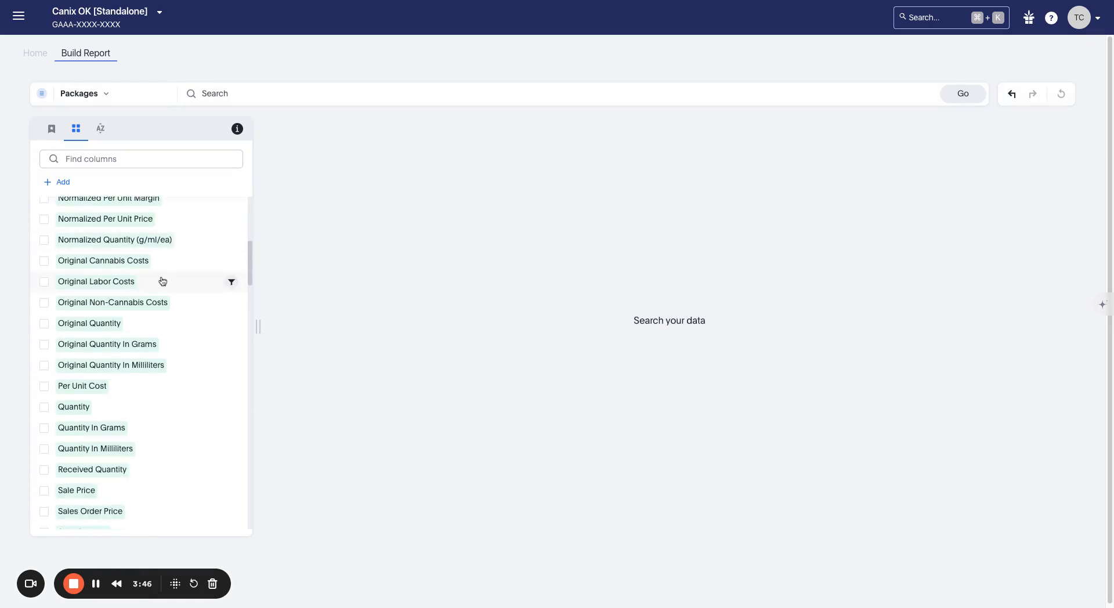
scroll(175, 352, down, 3)
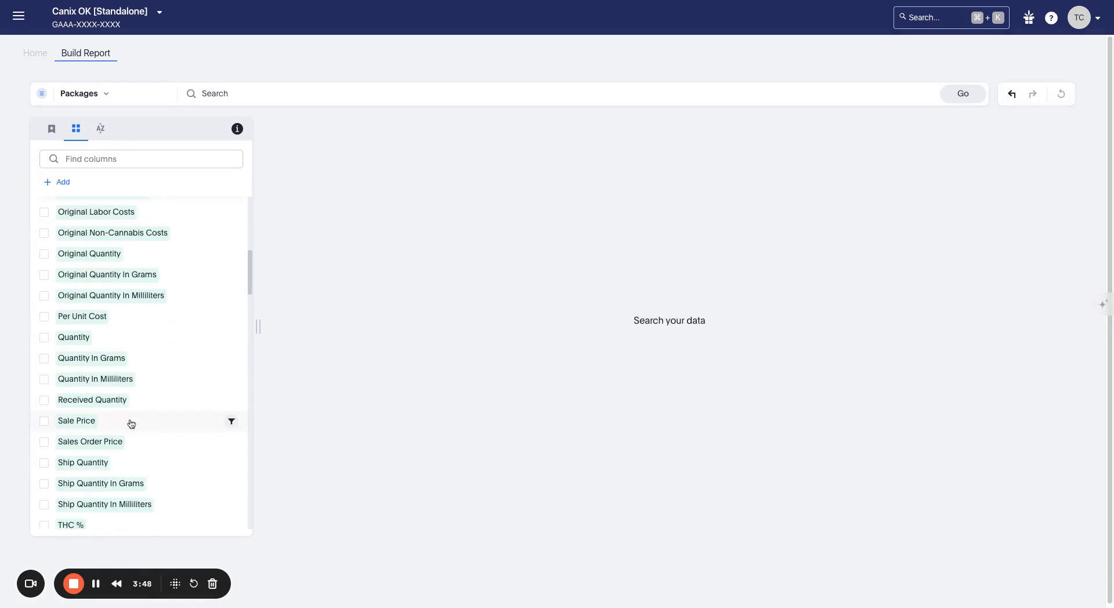
scroll(137, 406, down, 2)
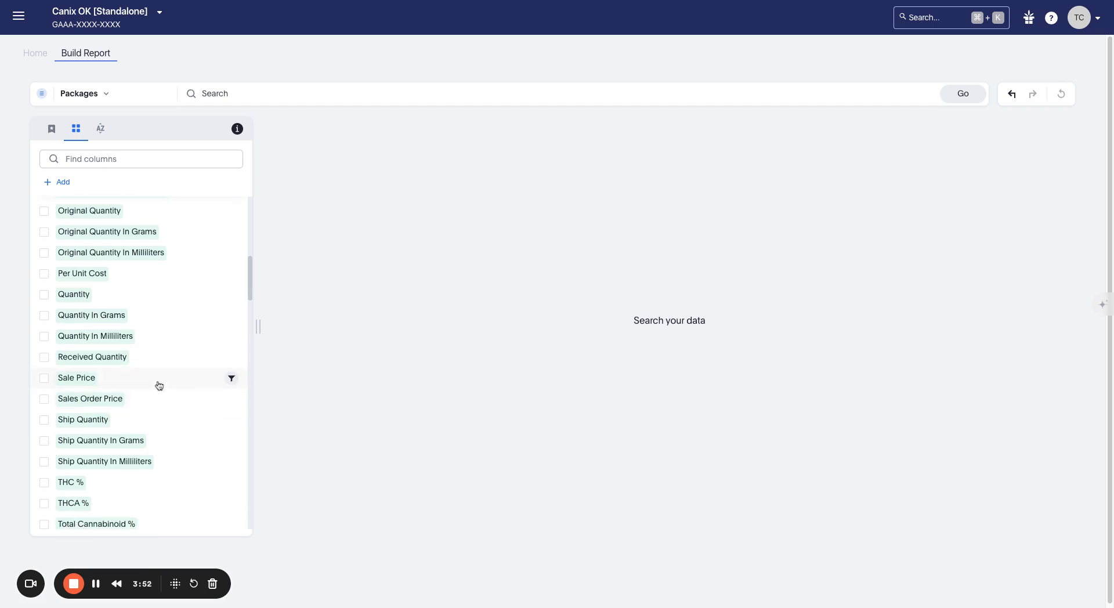
scroll(166, 385, down, 3)
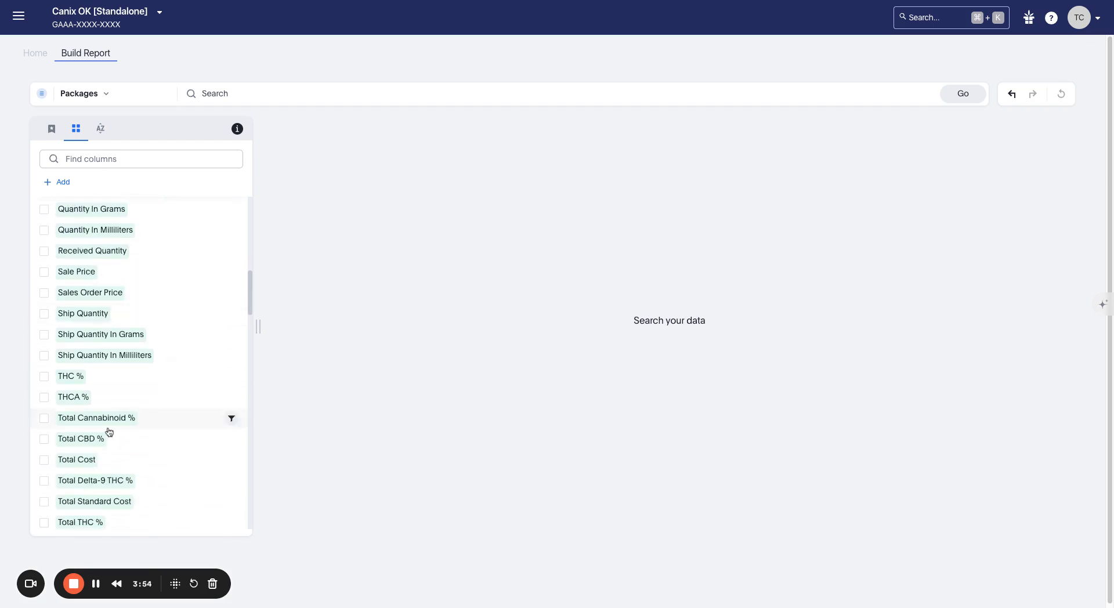
scroll(176, 405, down, 5)
scroll(164, 310, up, 3)
scroll(178, 380, up, 10)
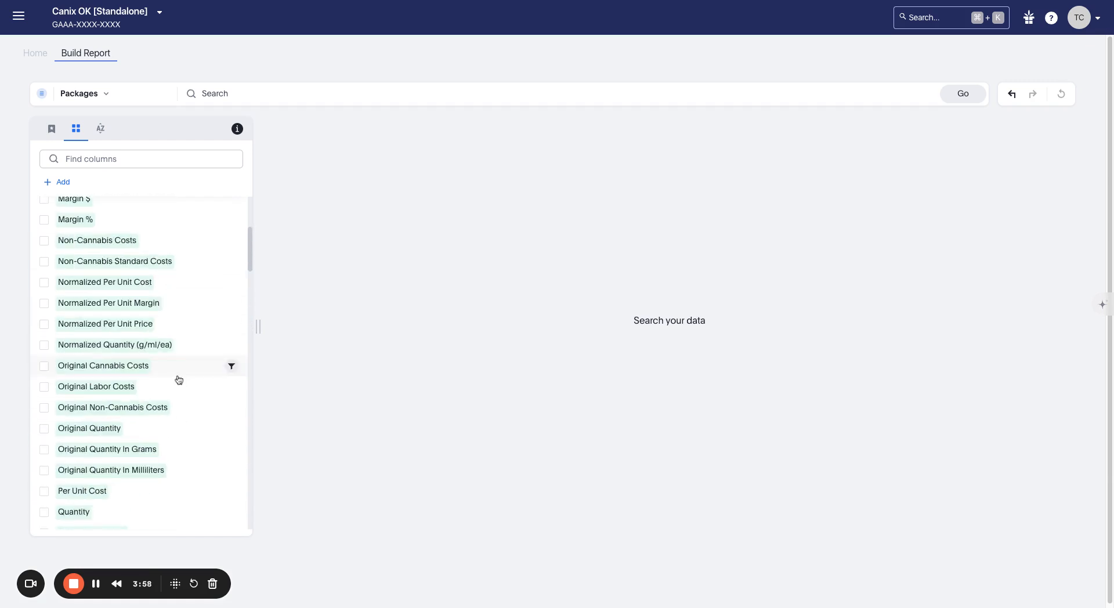
scroll(178, 380, down, 9)
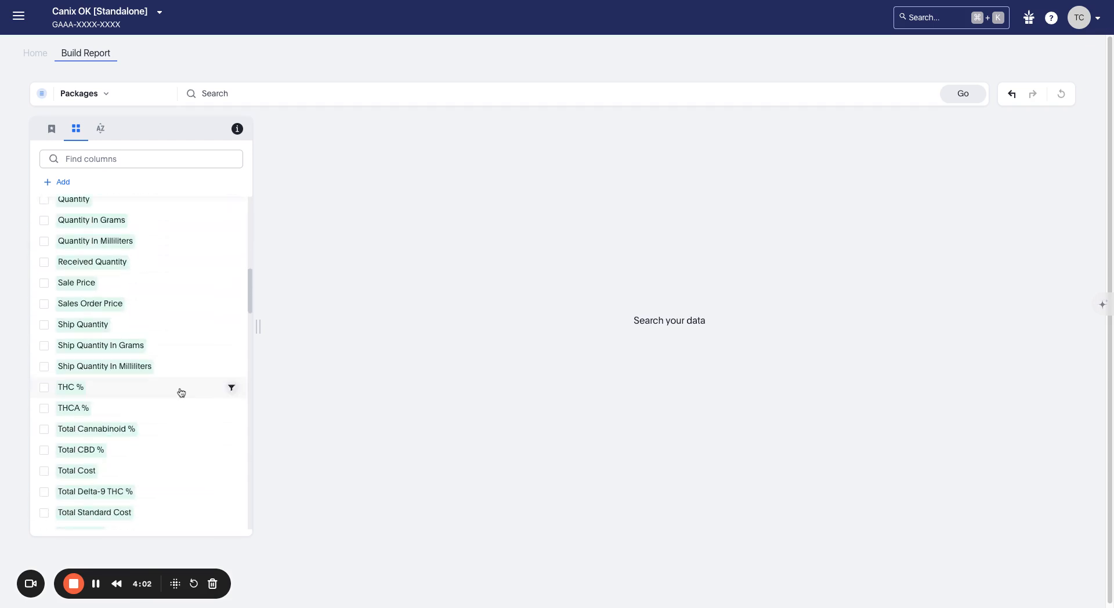
scroll(181, 392, down, 1)
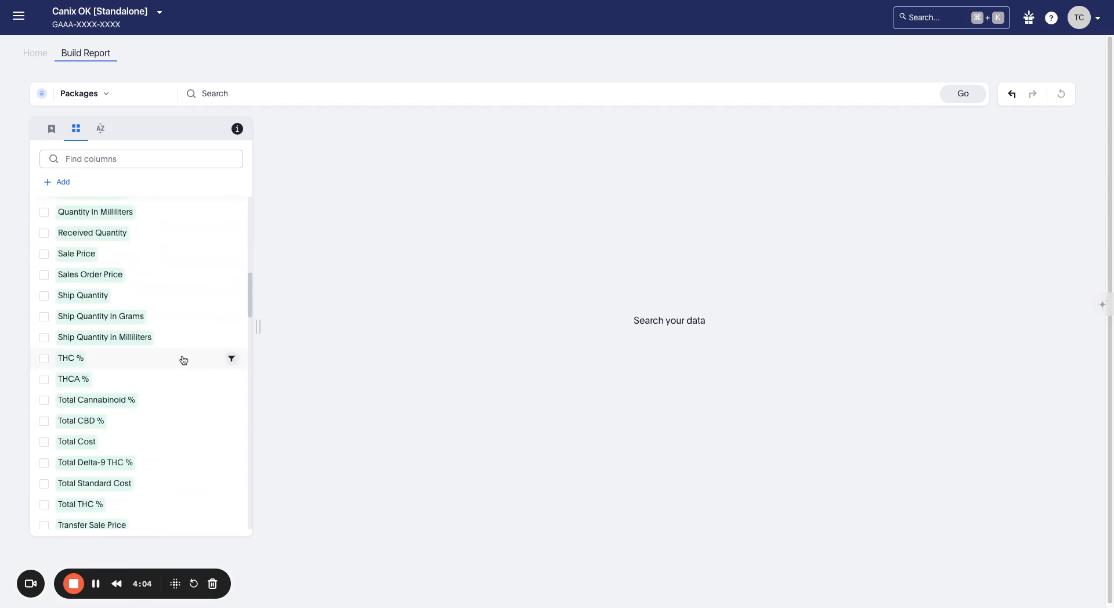
scroll(182, 383, down, 4)
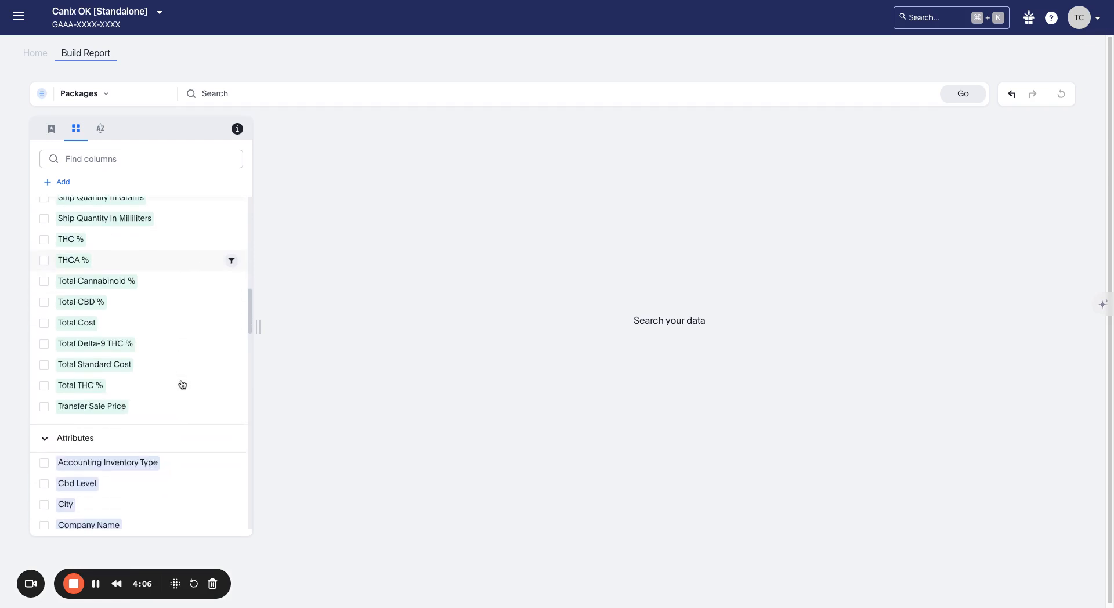
Step: Examine the attribute and date columns available in the Packages data source
scroll(182, 384, down, 6)
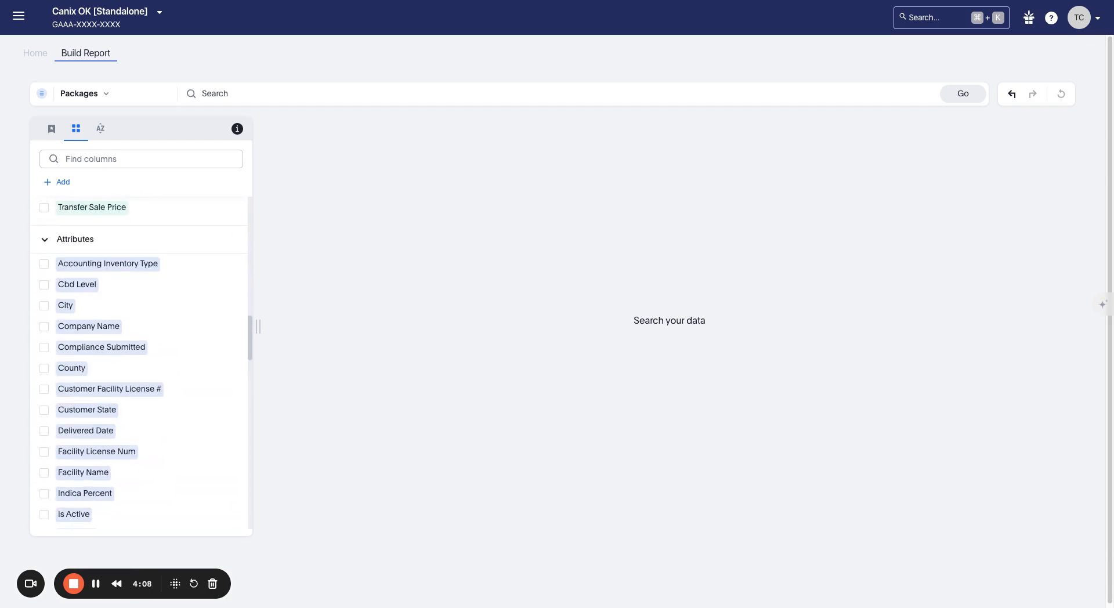
scroll(182, 383, down, 12)
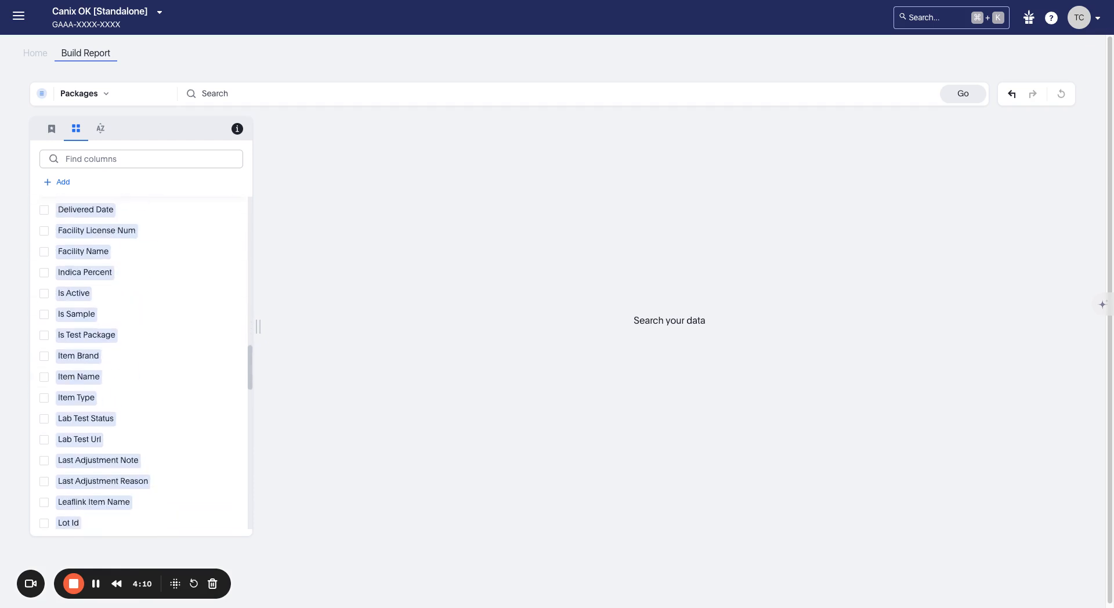
scroll(140, 363, up, 4)
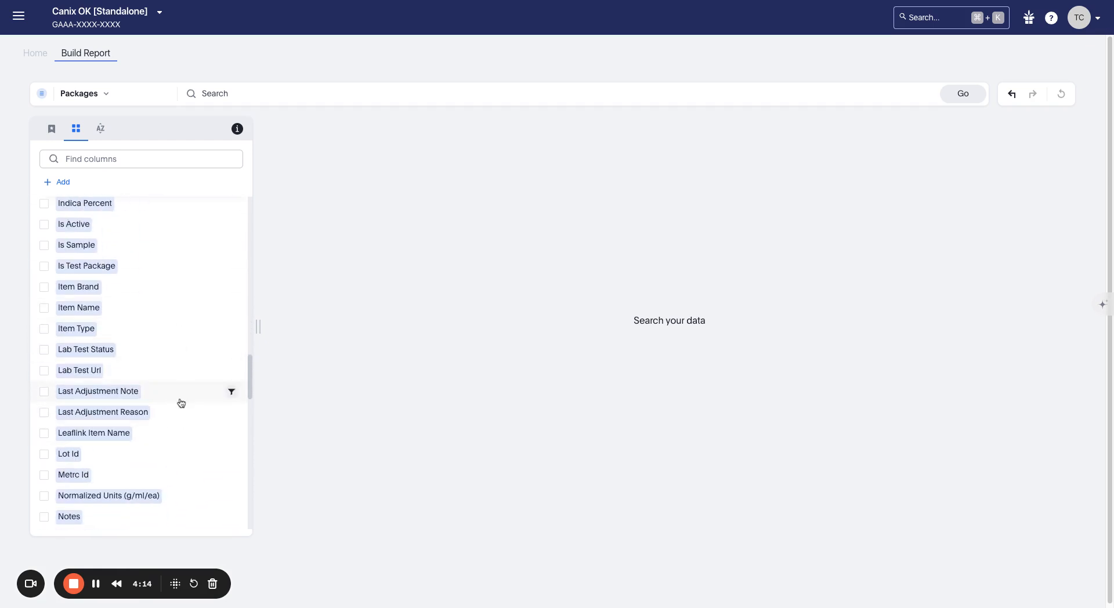
scroll(191, 394, down, 7)
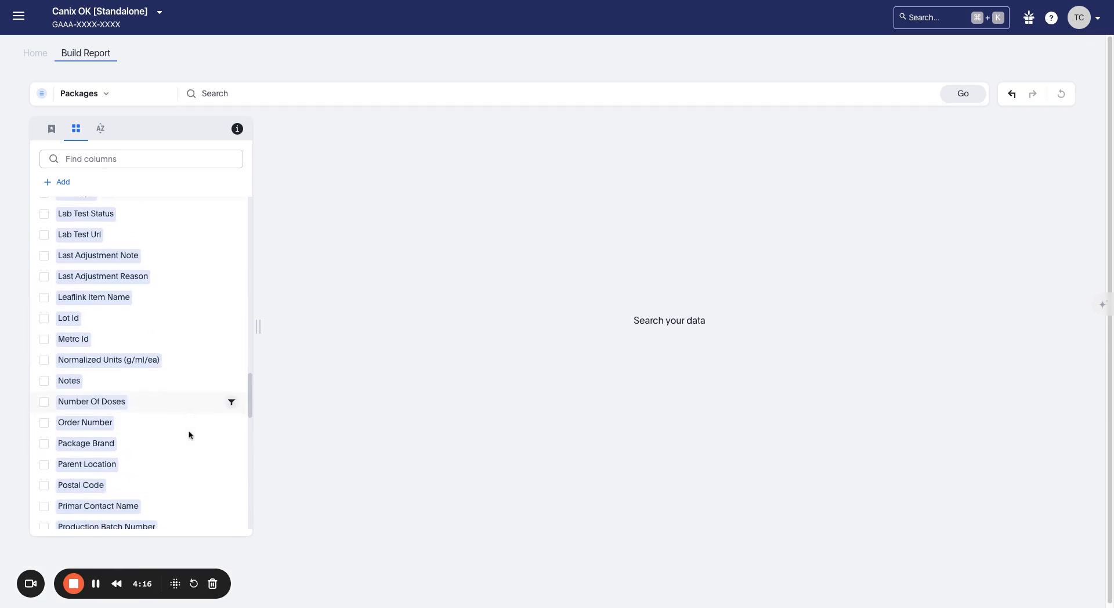
scroll(189, 435, down, 3)
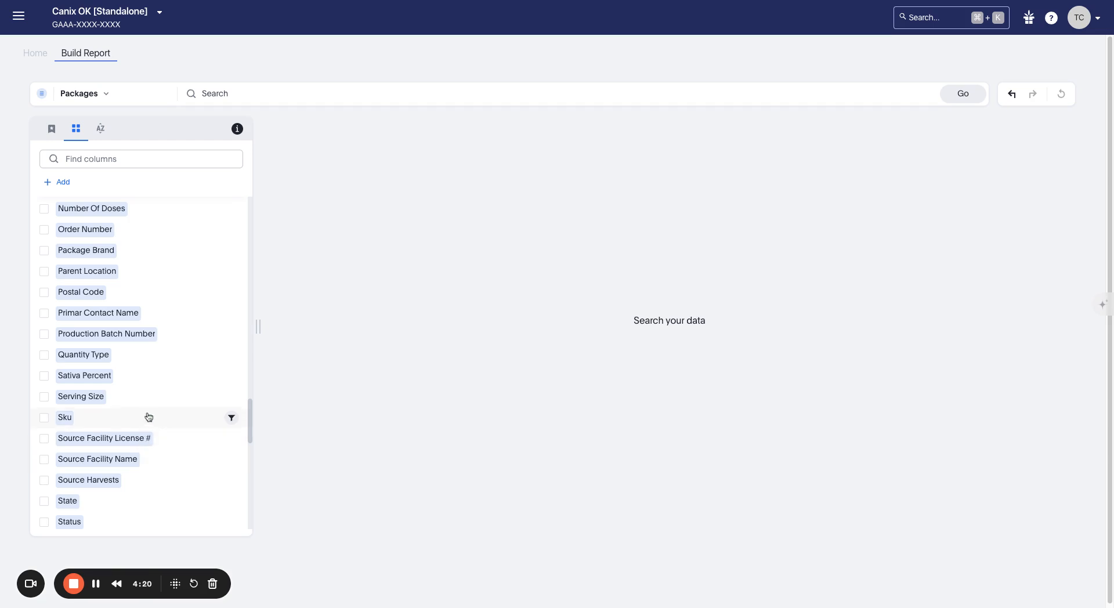
scroll(149, 416, down, 2)
scroll(132, 396, down, 6)
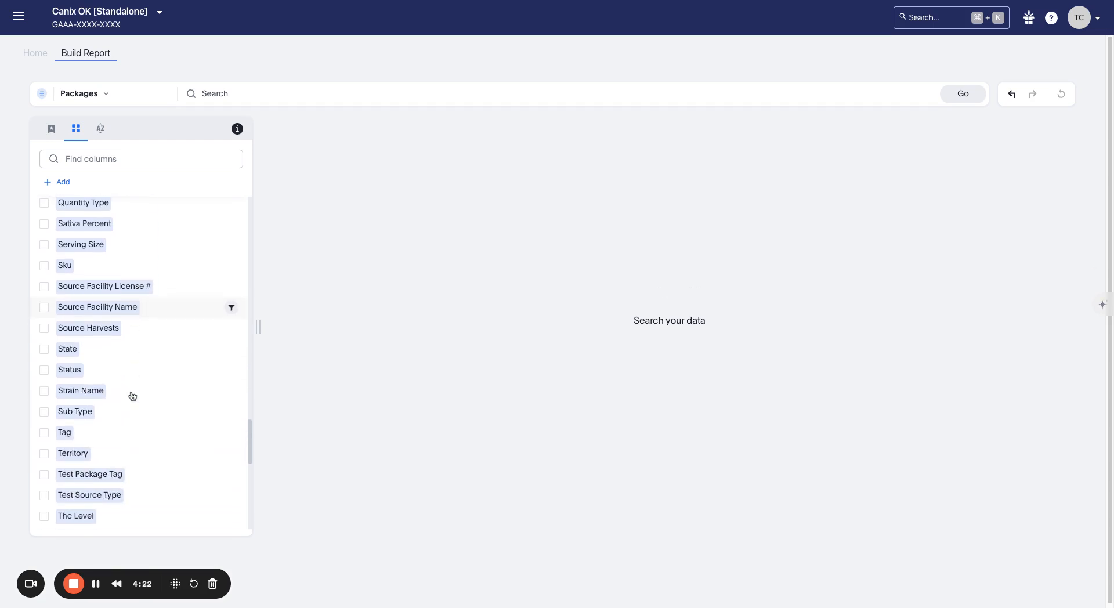
scroll(159, 402, down, 8)
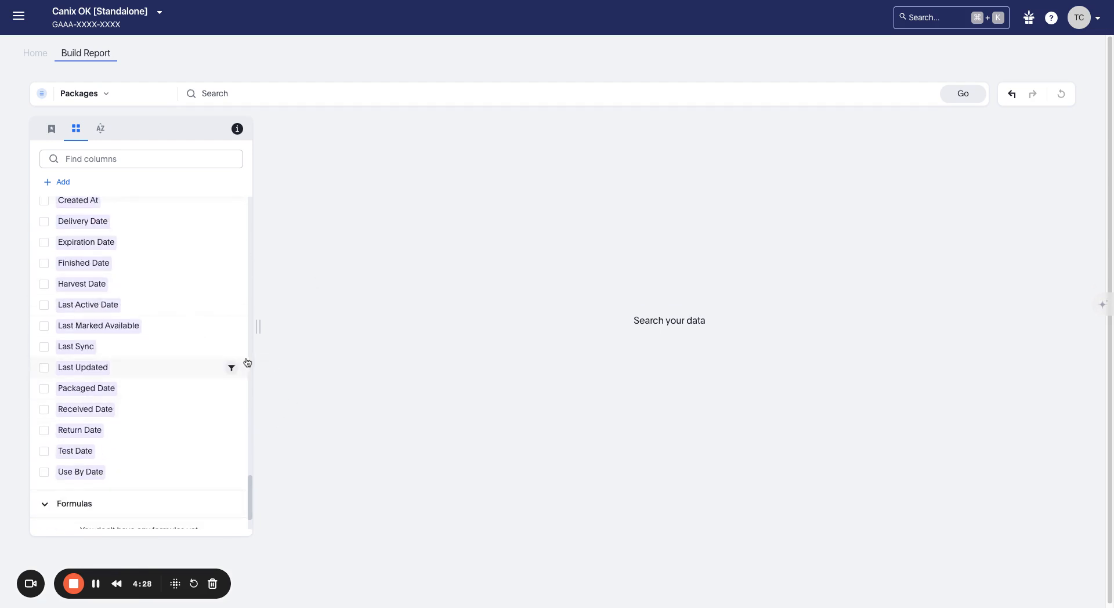
Step: Narrow the column list and collapse its Measures, Attributes and Dates groups
drag(256, 365, 189, 356)
scroll(139, 365, up, 10)
scroll(139, 365, up, 20)
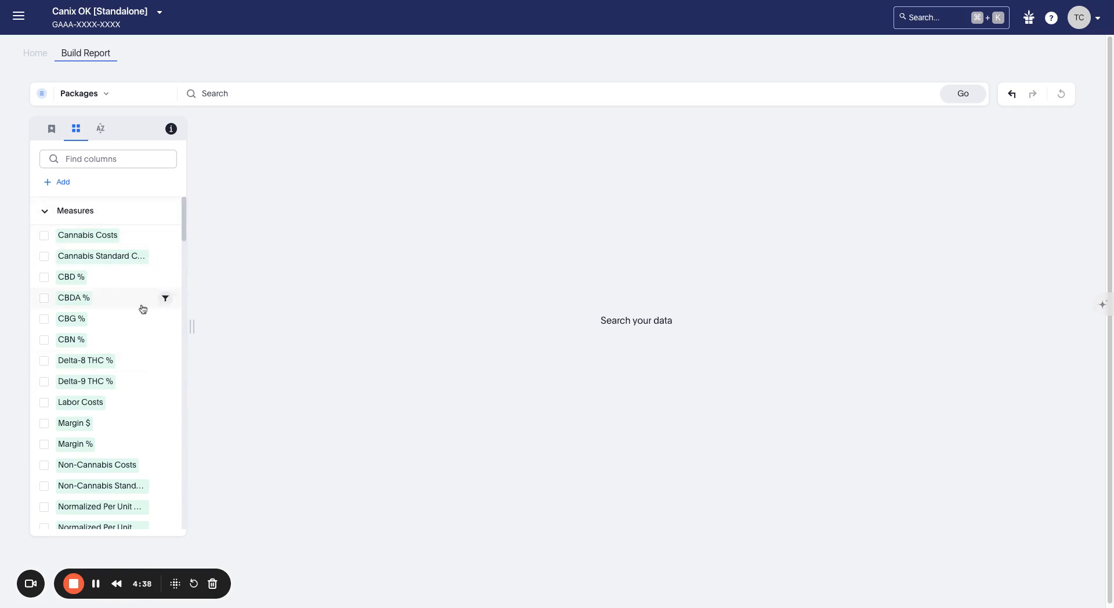
click(149, 204)
click(143, 221)
click(143, 221)
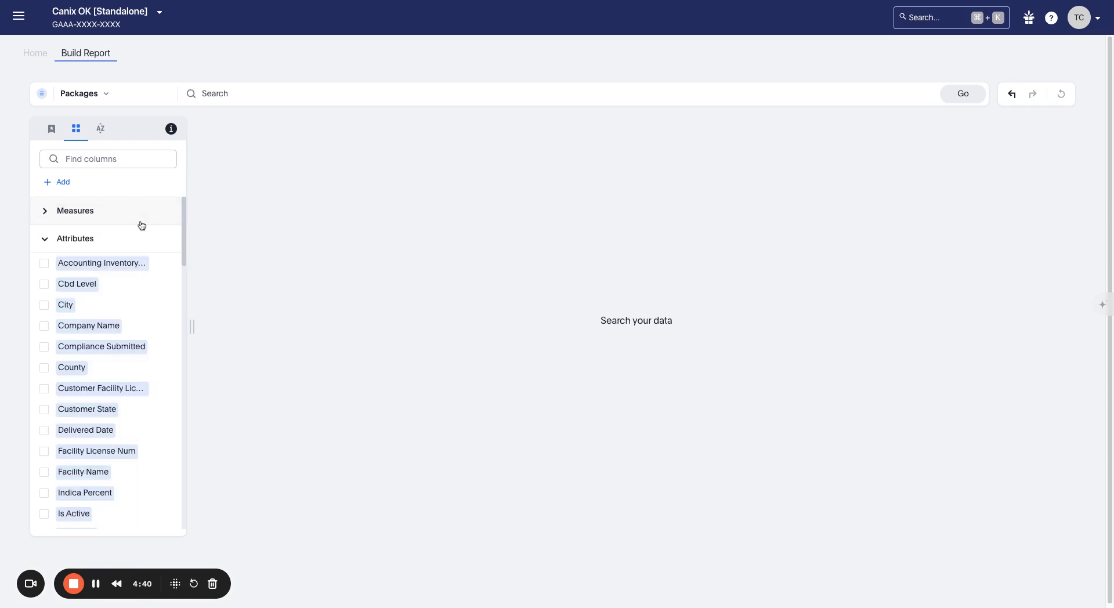
click(139, 238)
click(137, 261)
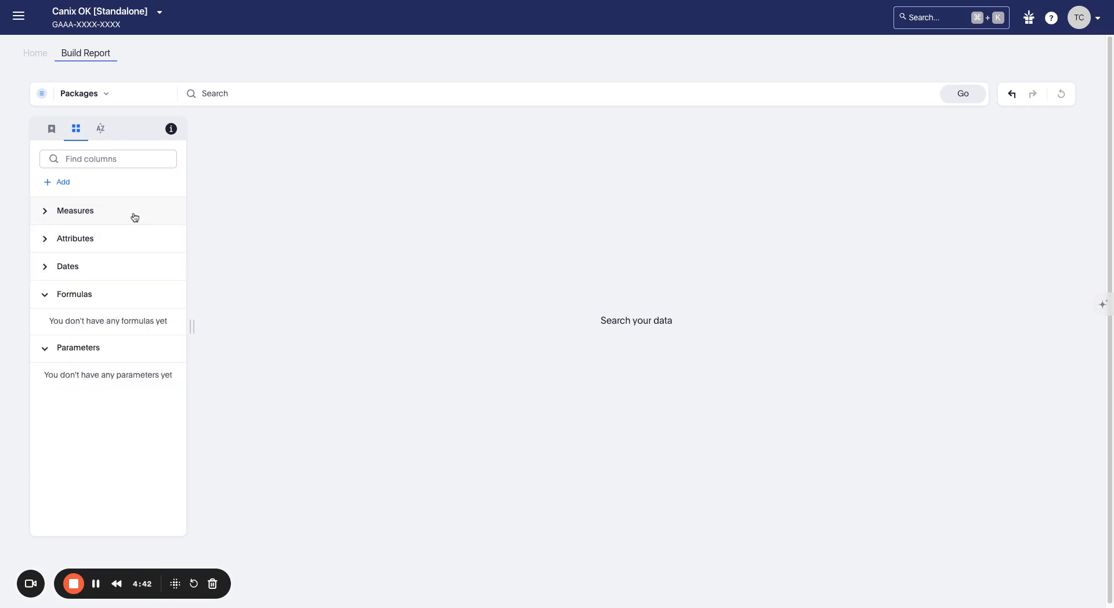
Step: Expand and re-collapse the Measures, Attributes and Dates groups in turn to compare the column types
click(133, 219)
click(133, 220)
click(136, 255)
click(135, 249)
click(133, 248)
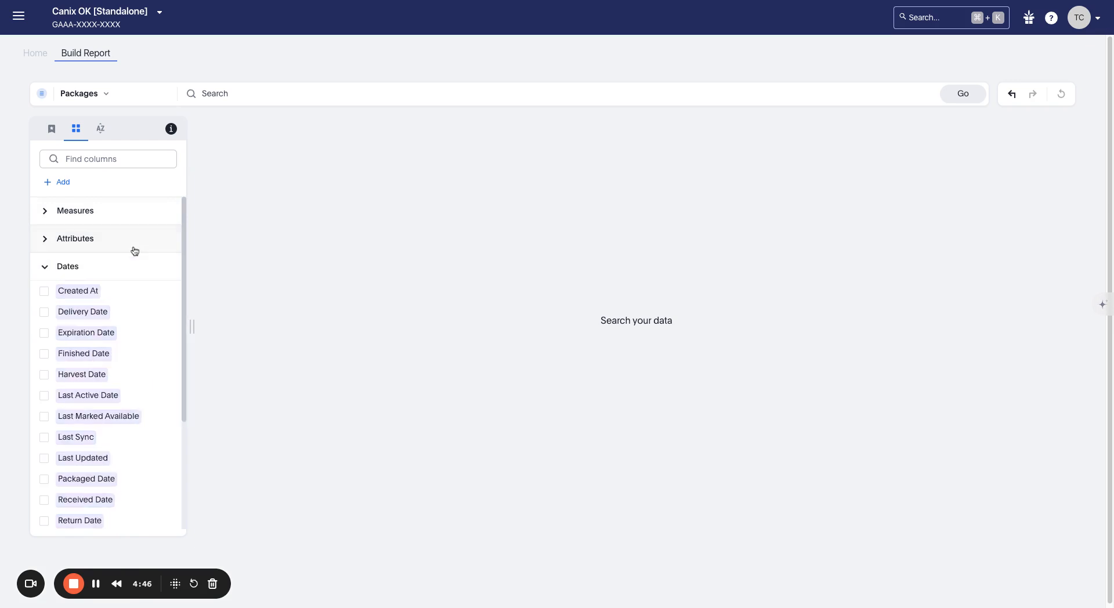
click(132, 274)
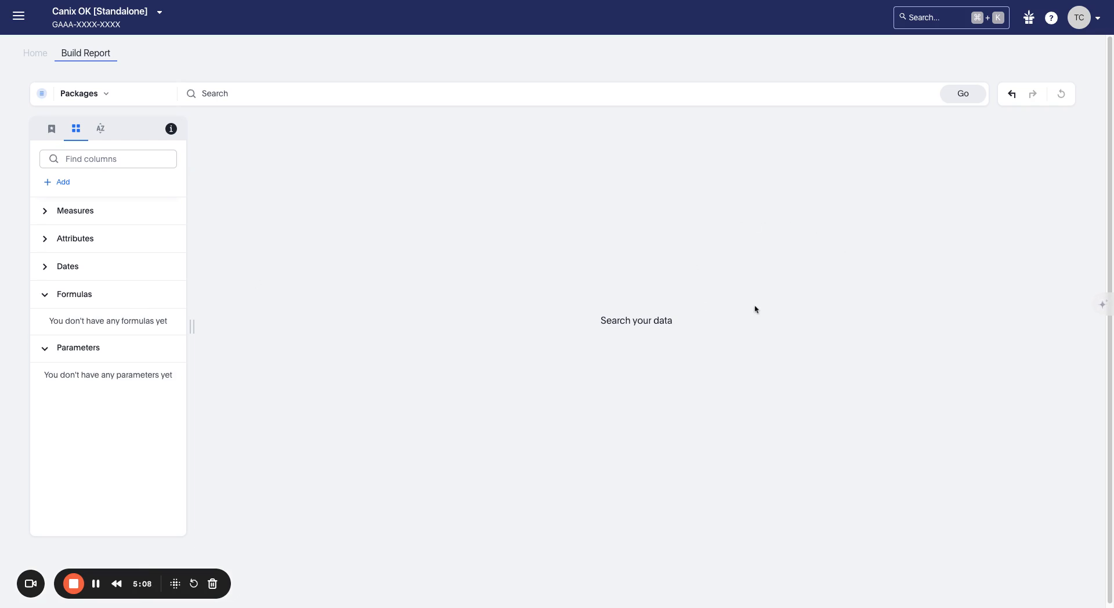
Step: Expand the Measures group and add the Packages Quantity column to the report search
click(72, 209)
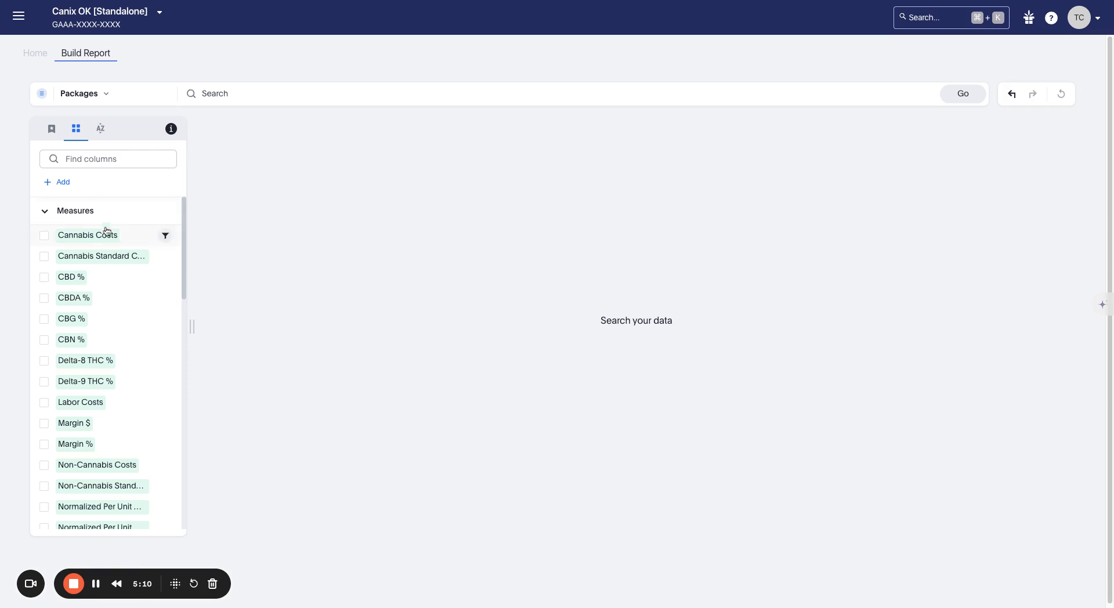
scroll(90, 200, down, 1)
click(235, 92)
text(Quanti)
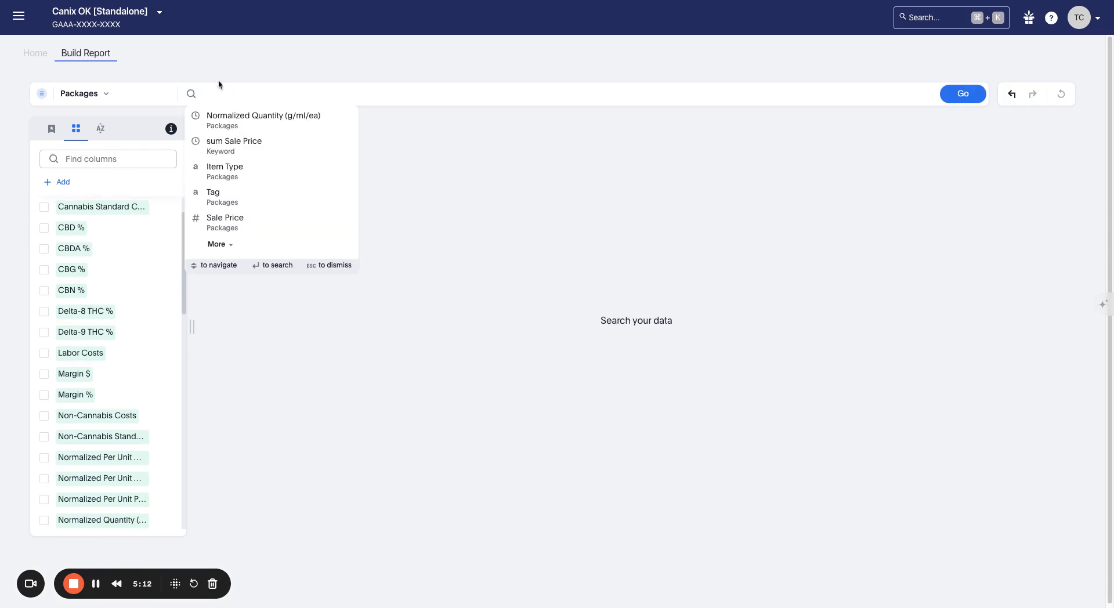
text(y)
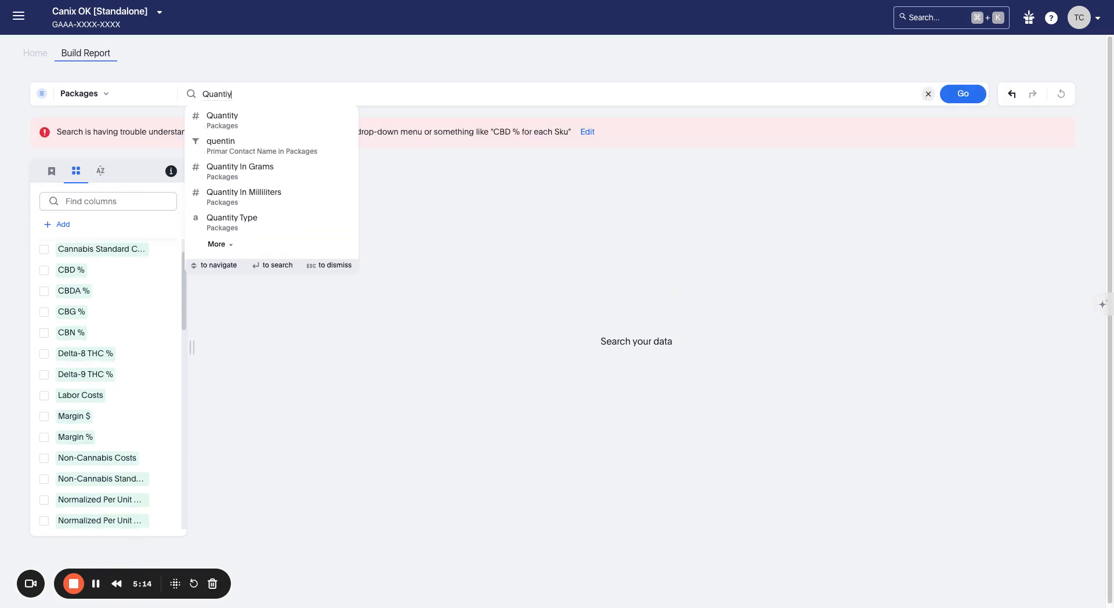
click(261, 120)
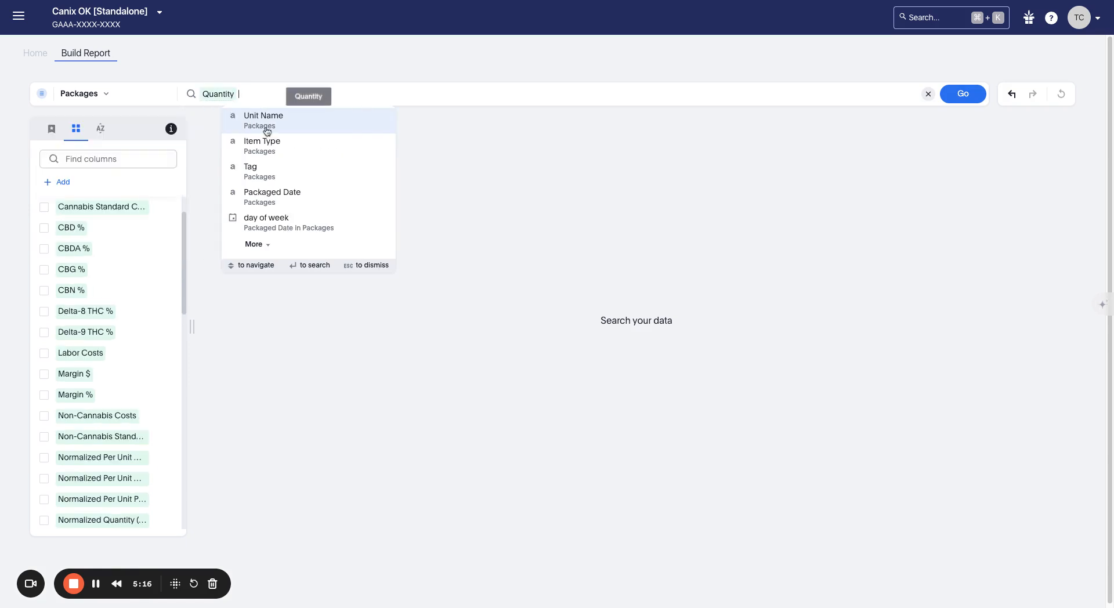
click(423, 51)
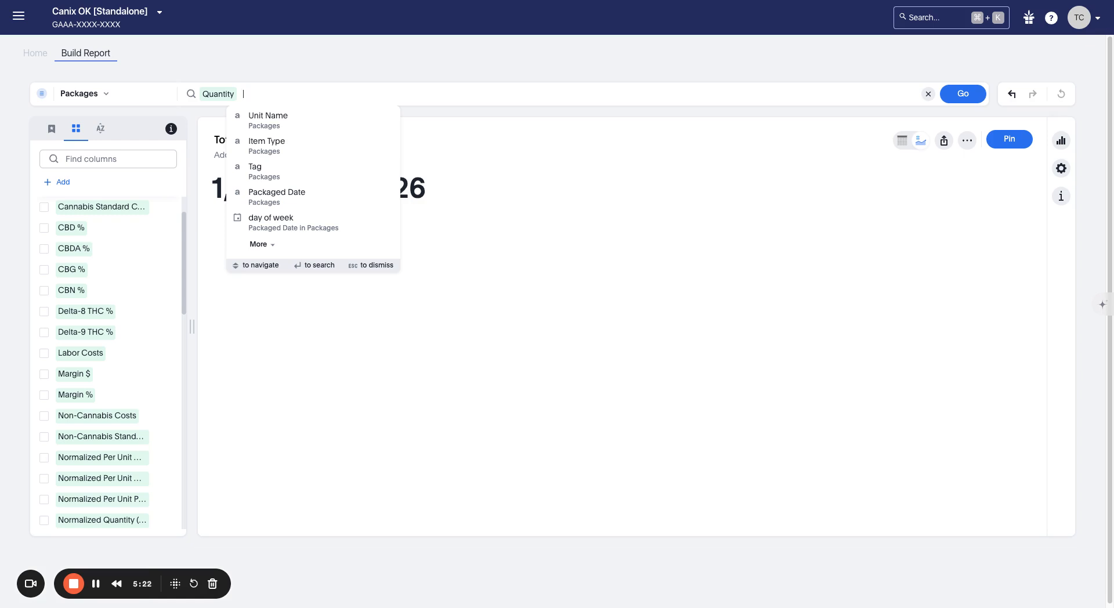
Step: Add the Item Name and Item Type columns to the search and run the report
text(Item Name)
key(Return)
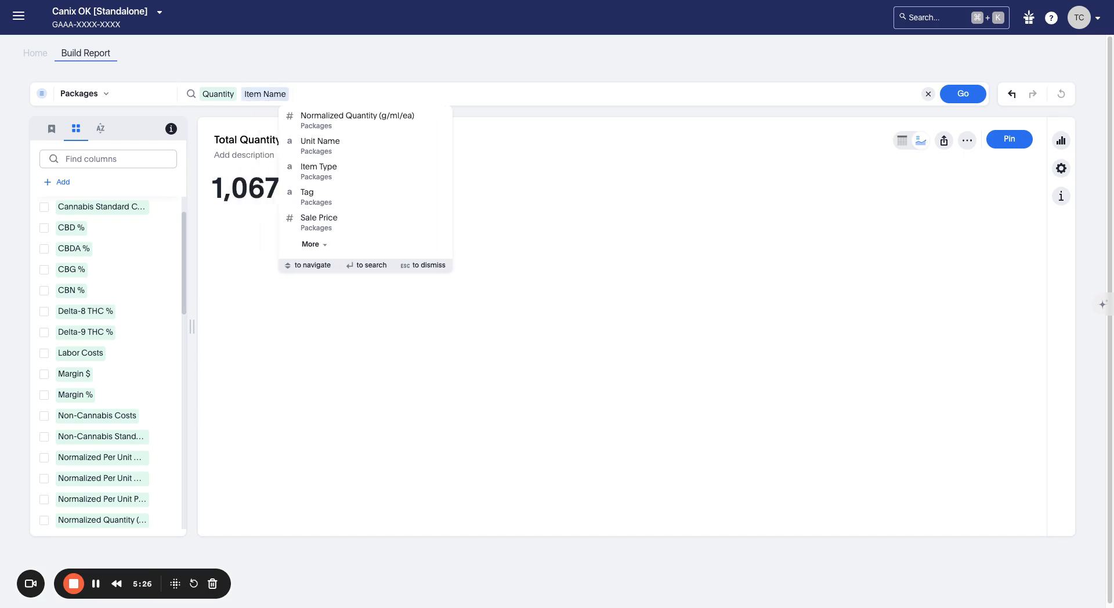
text(Item Type)
key(Return)
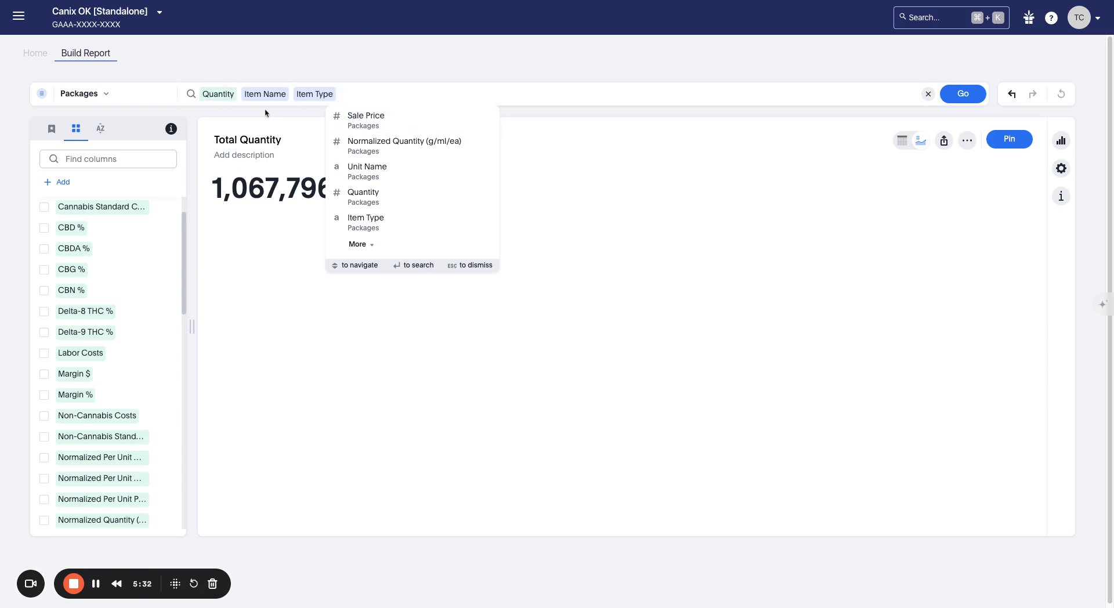
key(Return)
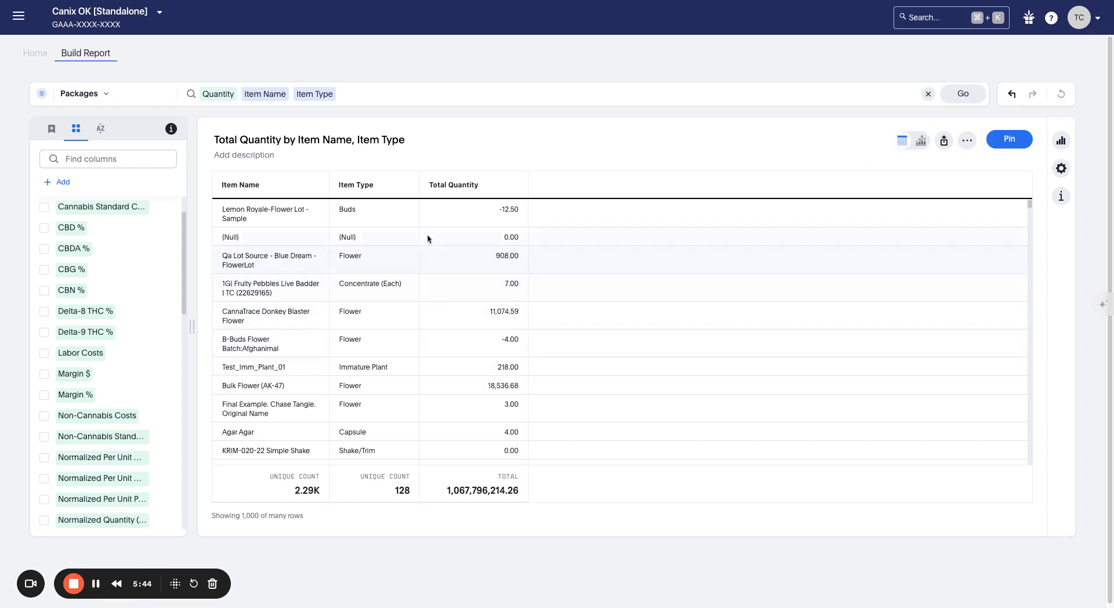
Step: Widen the Item Name column so the names fit on one line, and look over the table rows
drag(327, 174, 384, 175)
scroll(537, 406, down, 1)
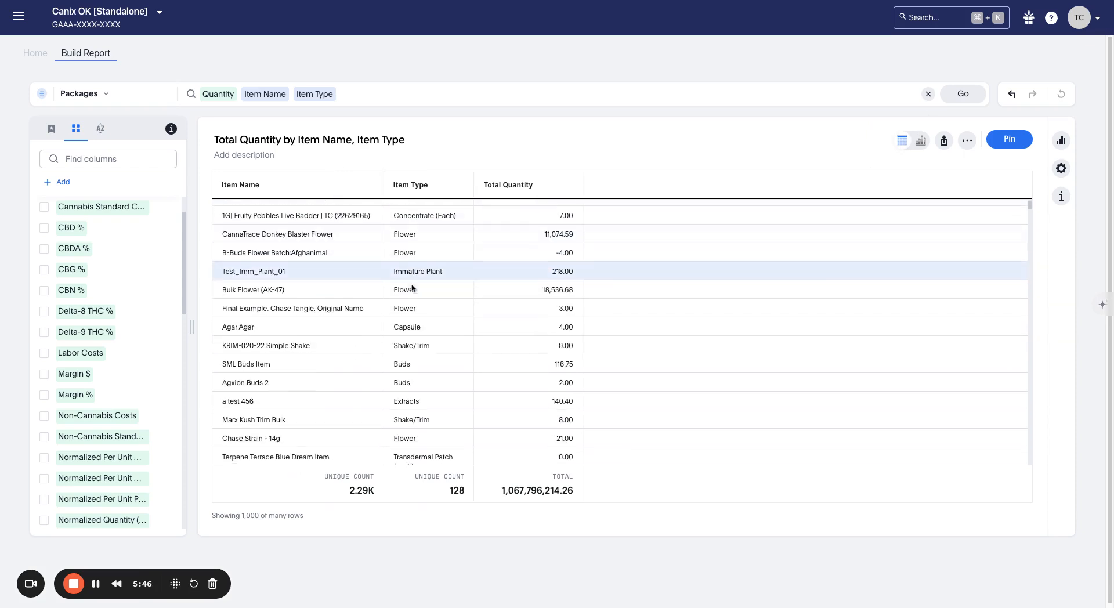
scroll(549, 399, up, 1)
scroll(549, 398, up, 1)
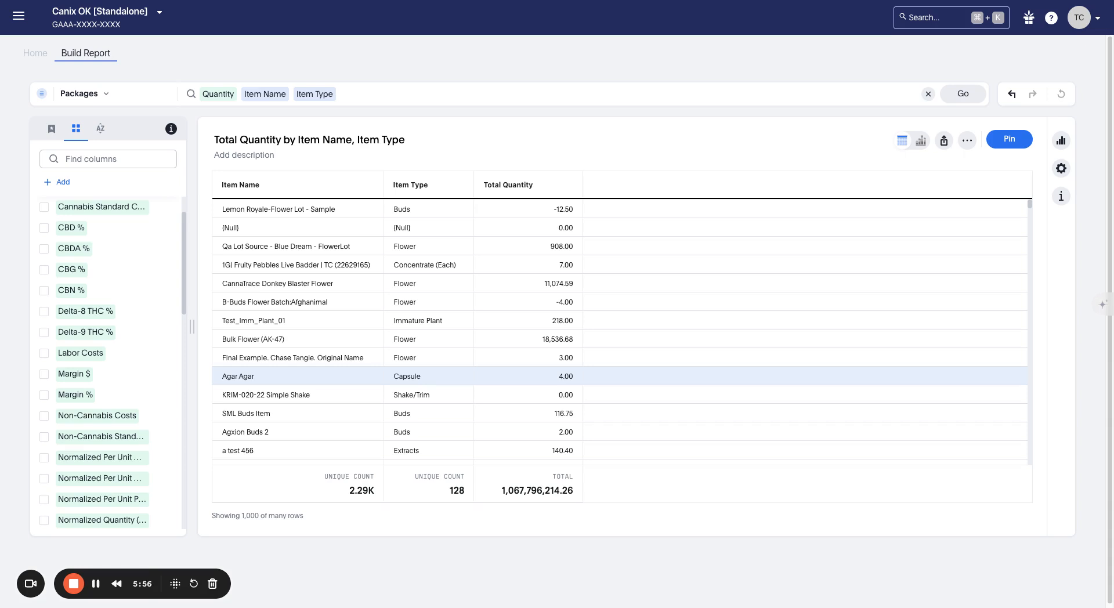
Step: Look through the available Packages columns and collapse the Measures group
scroll(164, 348, down, 5)
scroll(126, 371, down, 10)
scroll(137, 350, up, 15)
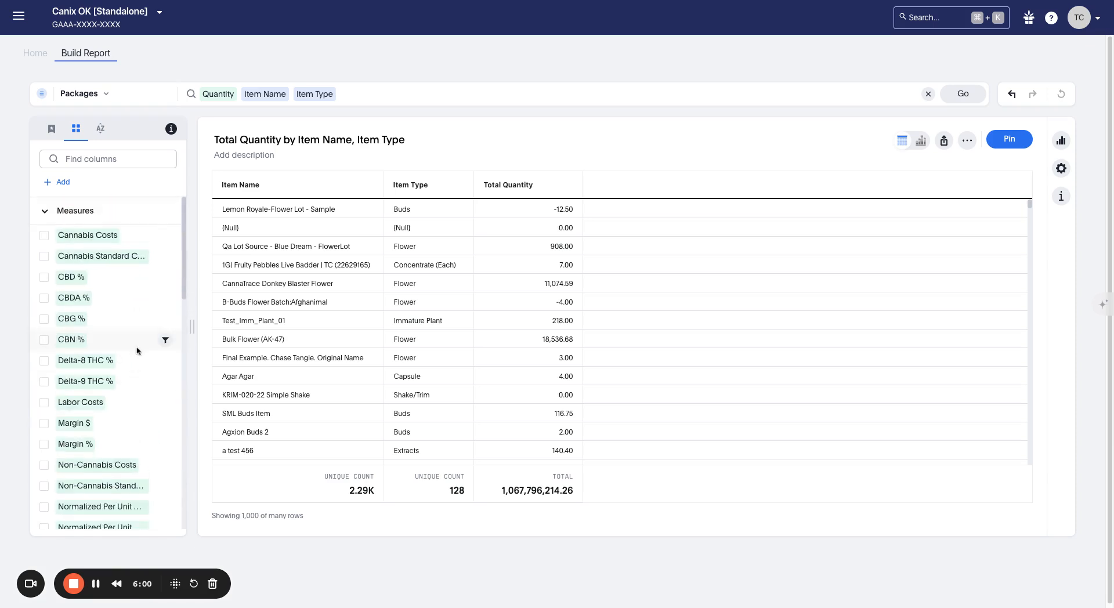
click(127, 215)
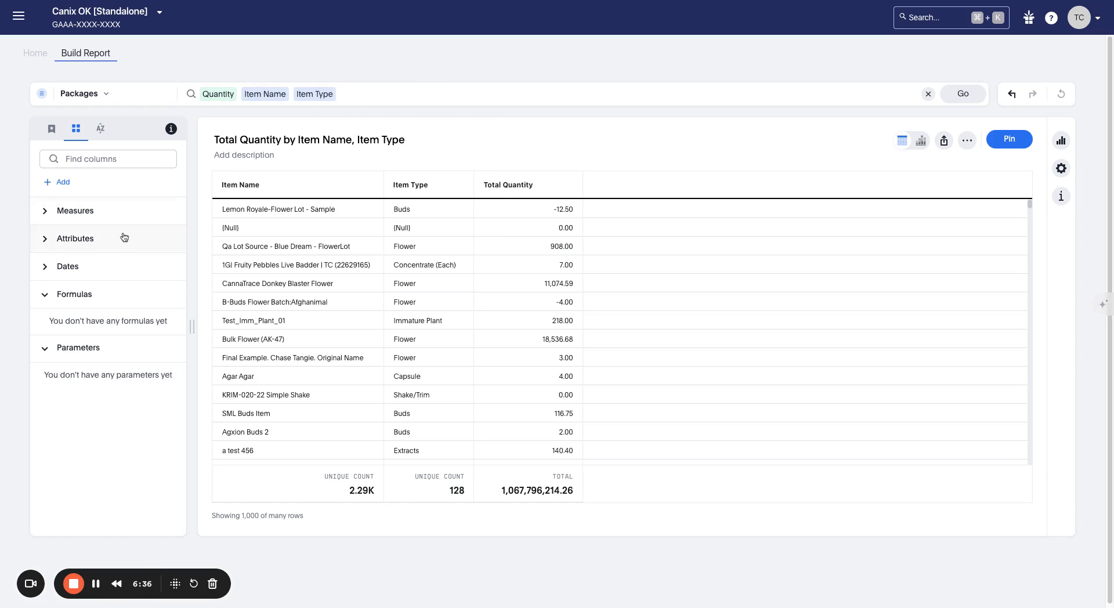
Step: Examine the available date and attribute columns of the Packages data source
click(113, 261)
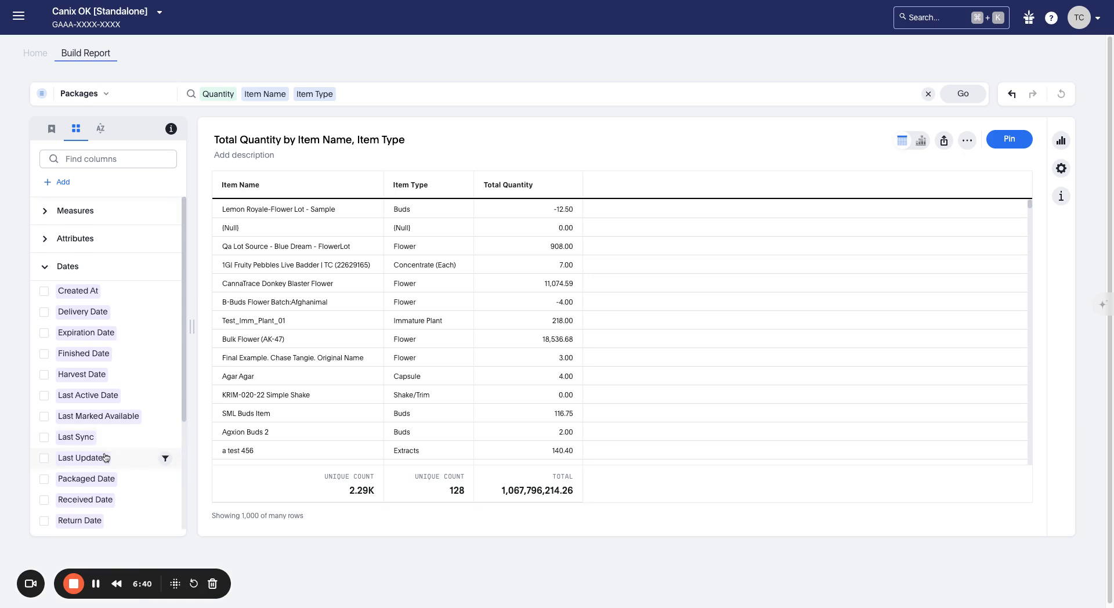
scroll(105, 455, down, 1)
scroll(105, 457, down, 1)
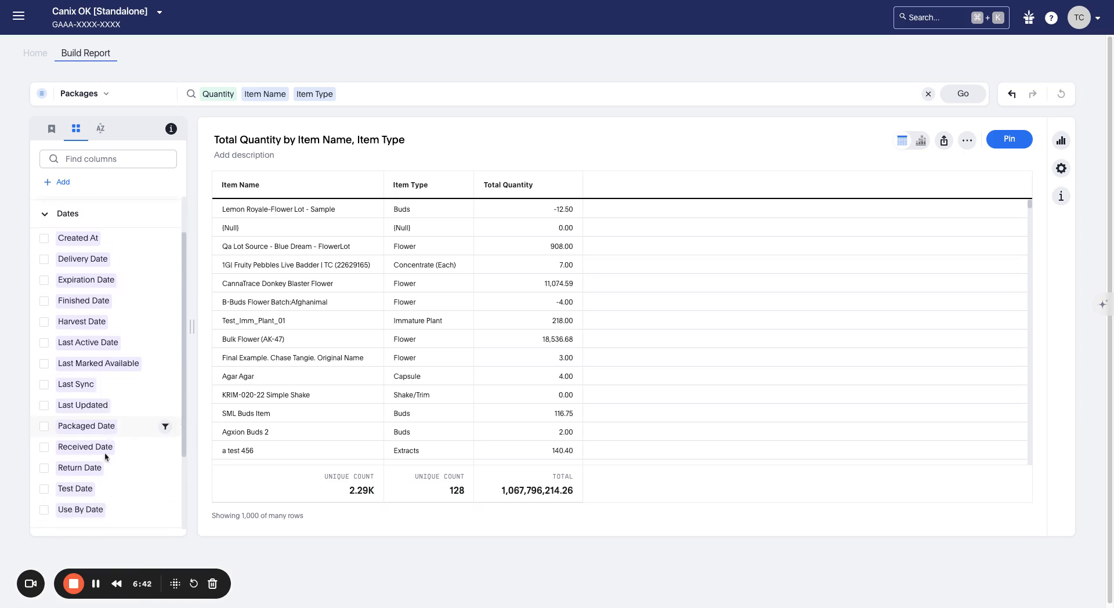
scroll(105, 456, up, 2)
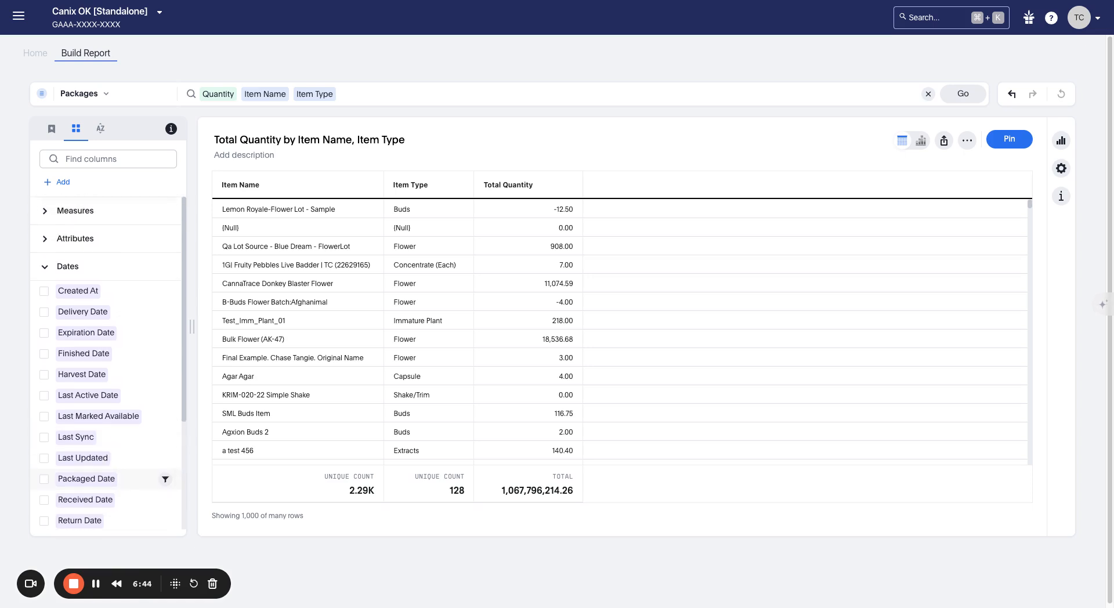
click(132, 239)
scroll(139, 288, down, 4)
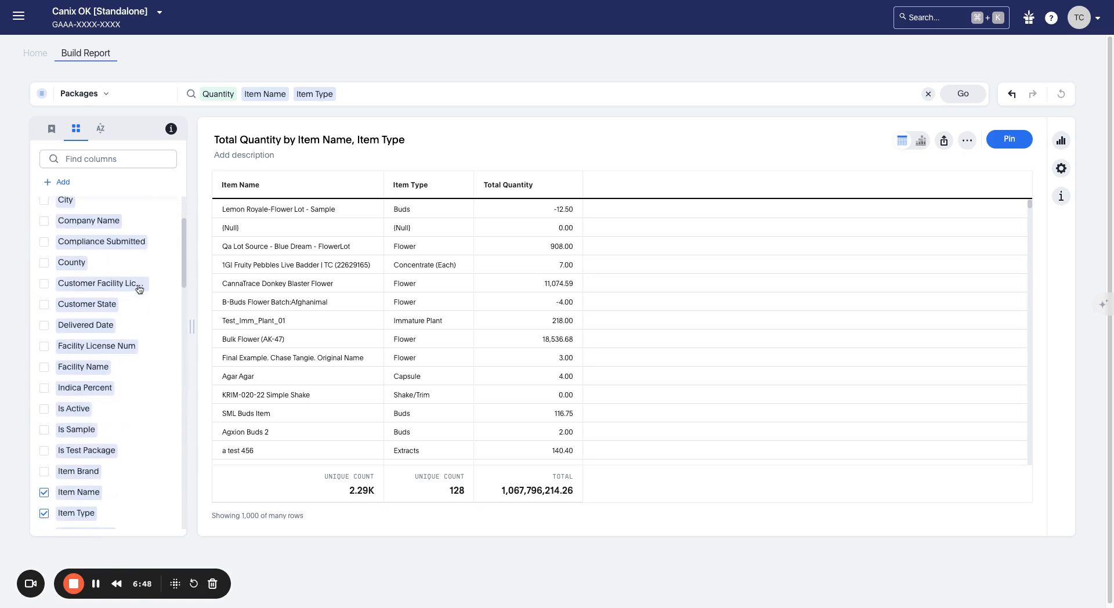
scroll(141, 290, down, 1)
scroll(141, 295, down, 10)
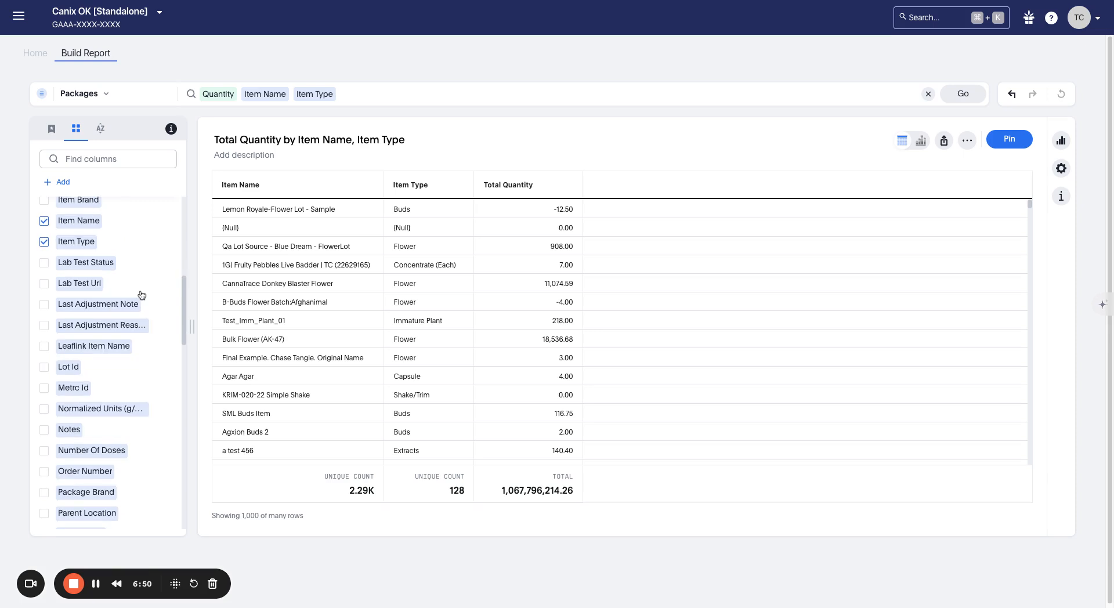
scroll(142, 292, down, 3)
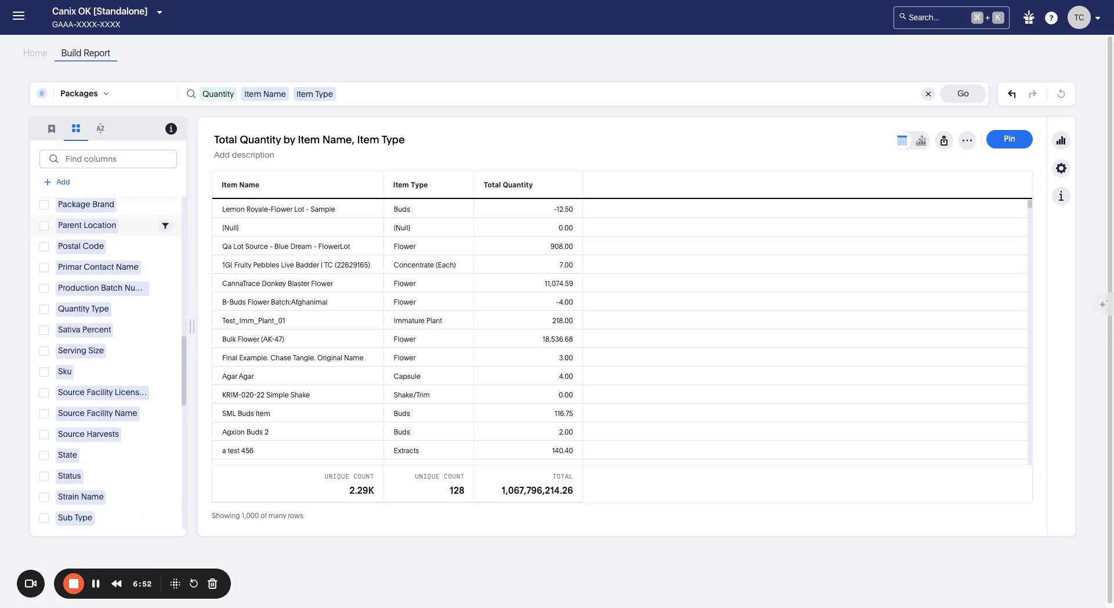
Step: Search the columns for "stat" and open the Status filter in its exclude mode
click(130, 160)
text(stat)
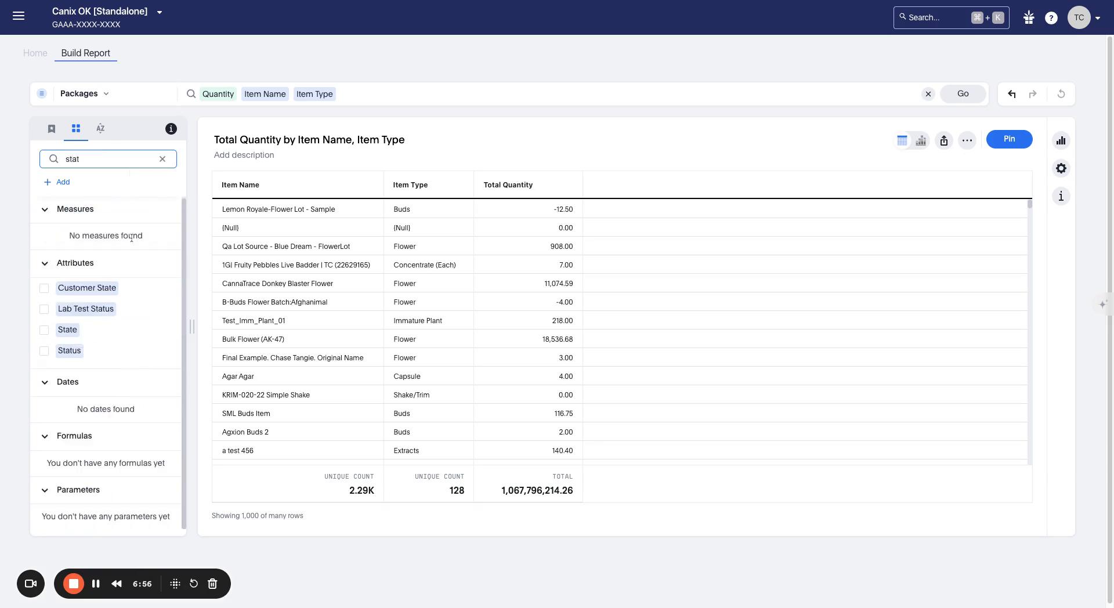
click(165, 353)
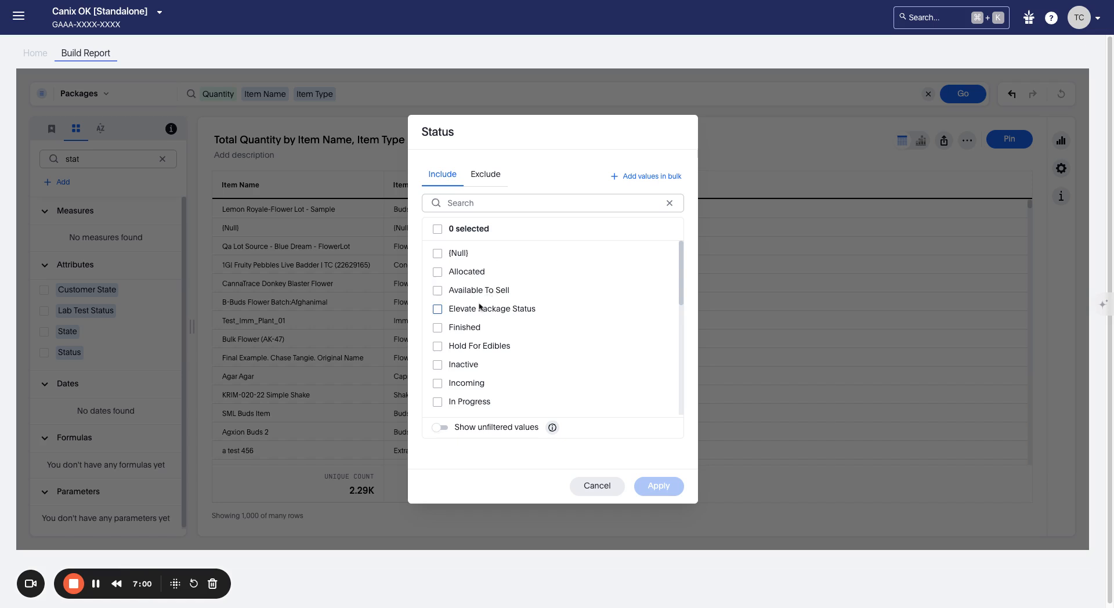
scroll(486, 325, down, 3)
scroll(486, 340, down, 3)
click(485, 174)
scroll(498, 302, up, 10)
Step: Search the status values for "transferred" and select Transferred for exclusion
click(504, 204)
text(tra)
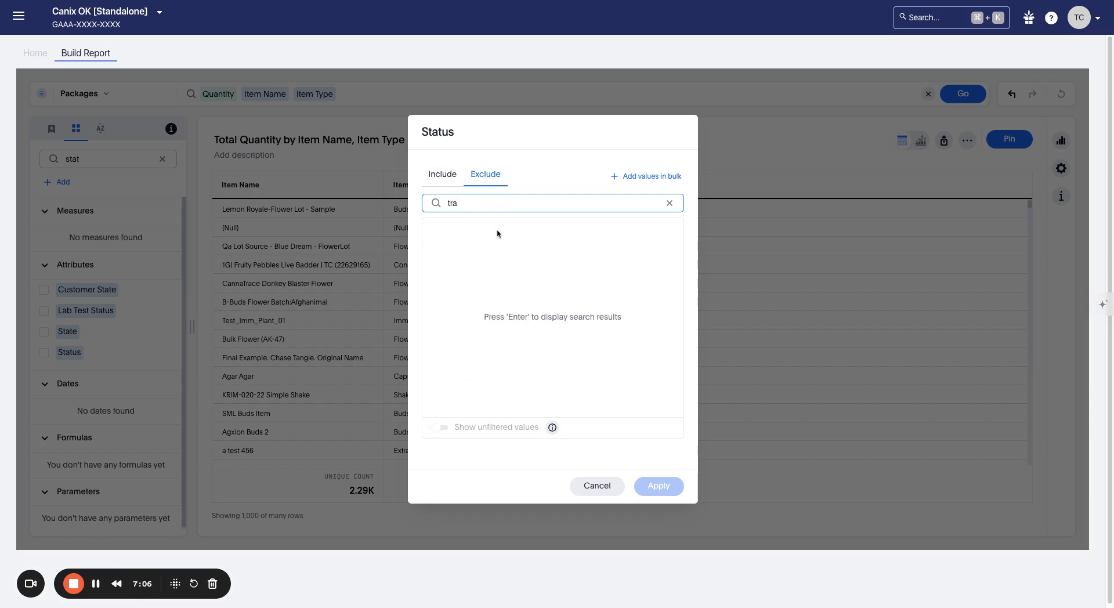
text(nsferred)
key(Return)
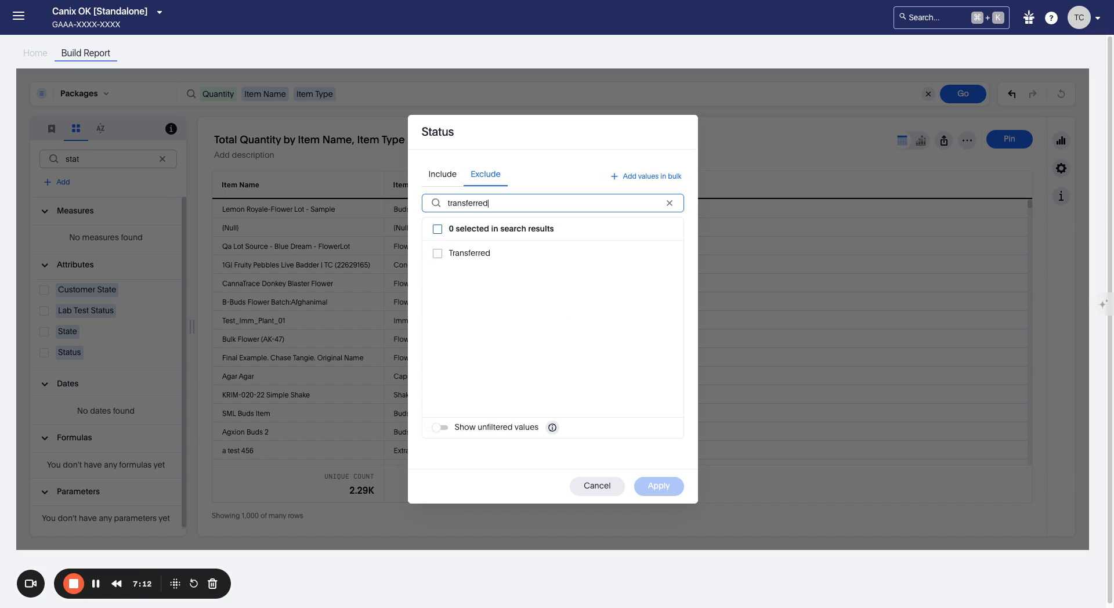
click(439, 253)
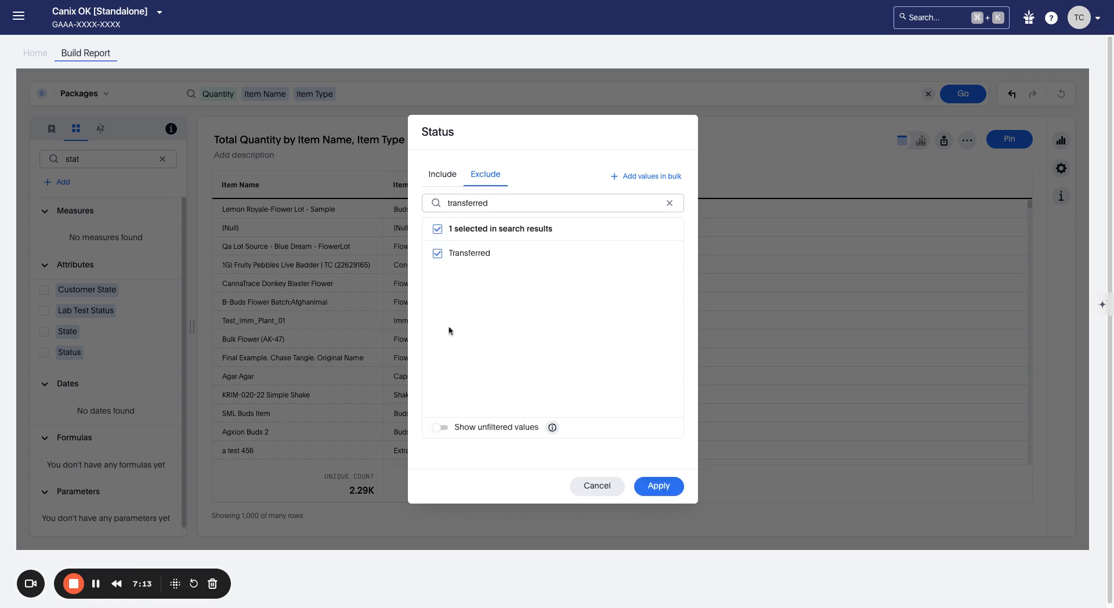
Step: Add Finished to the excluded statuses, apply the filter and rerun the report
double_click(558, 201)
text(finished)
key(Return)
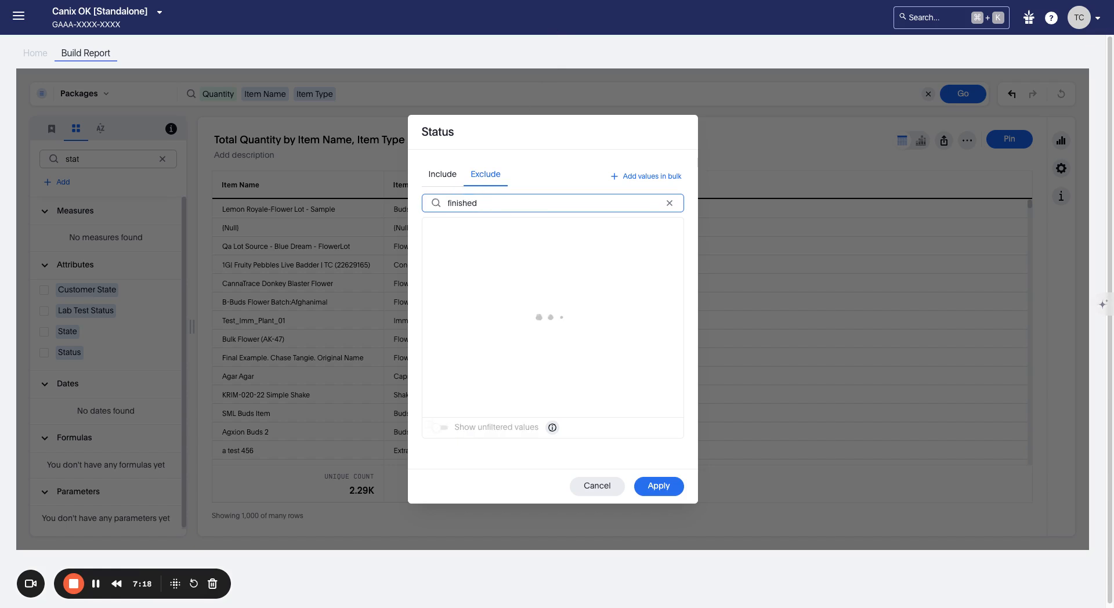
click(437, 253)
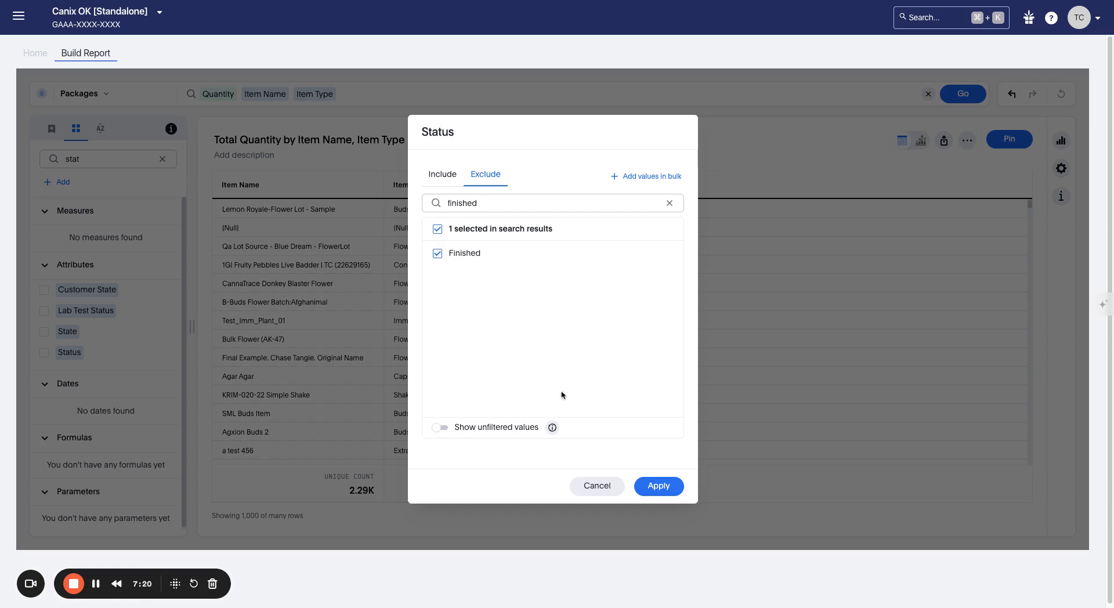
click(659, 486)
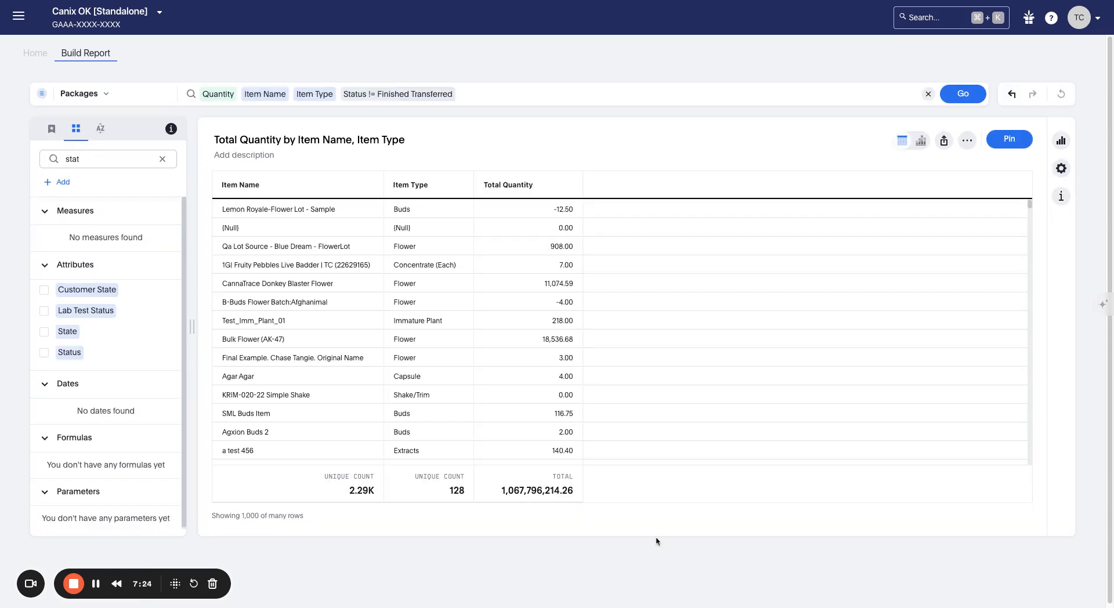
click(975, 93)
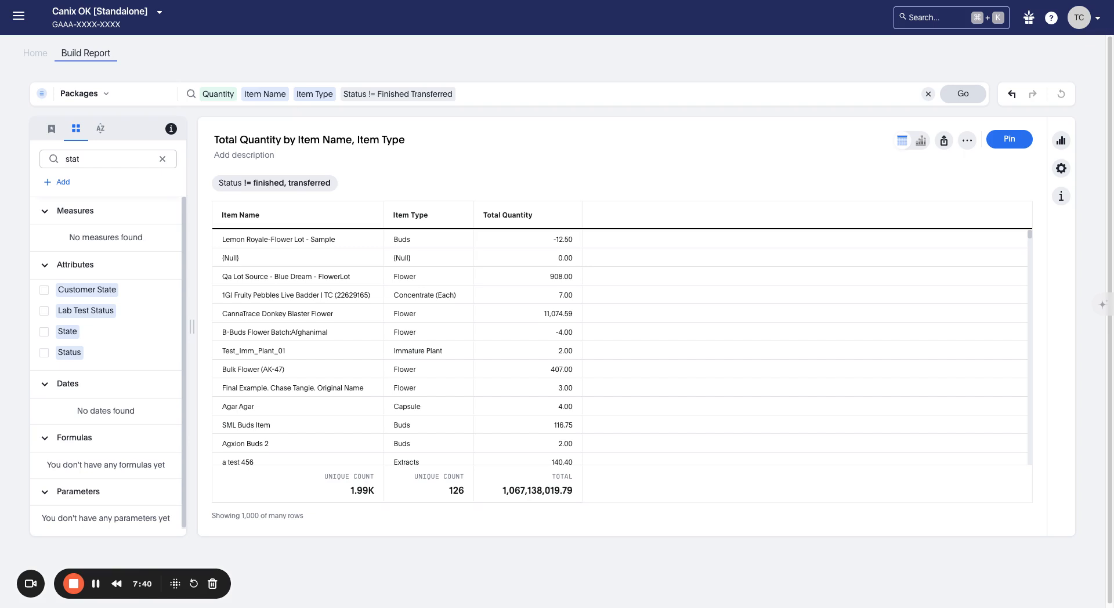
Step: Add the Unit Name column to the report search, rerun the report and look over the table rows
click(779, 100)
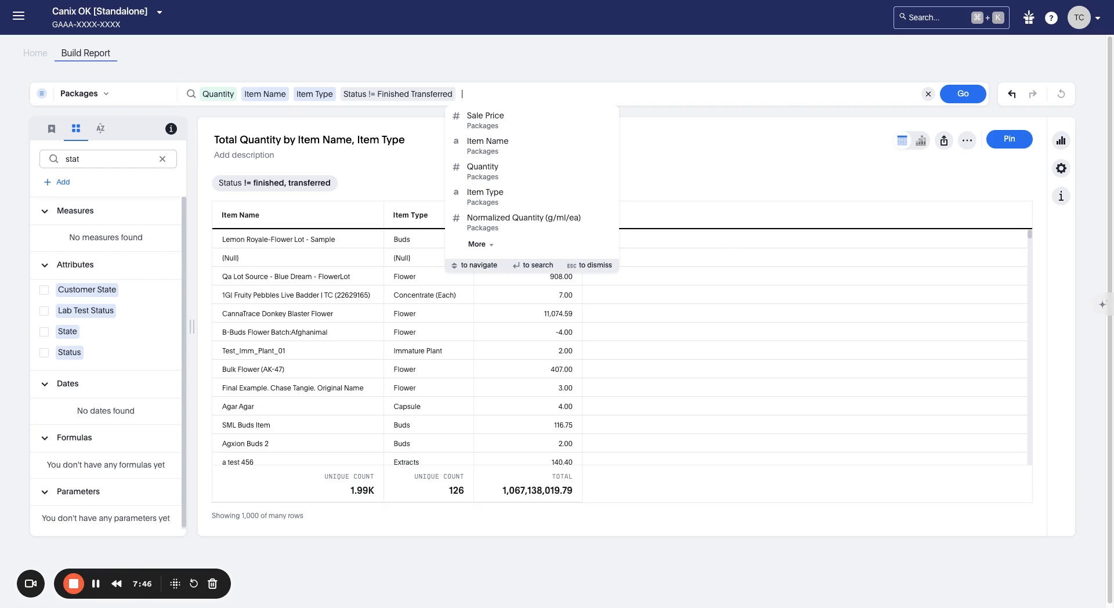
click(767, 163)
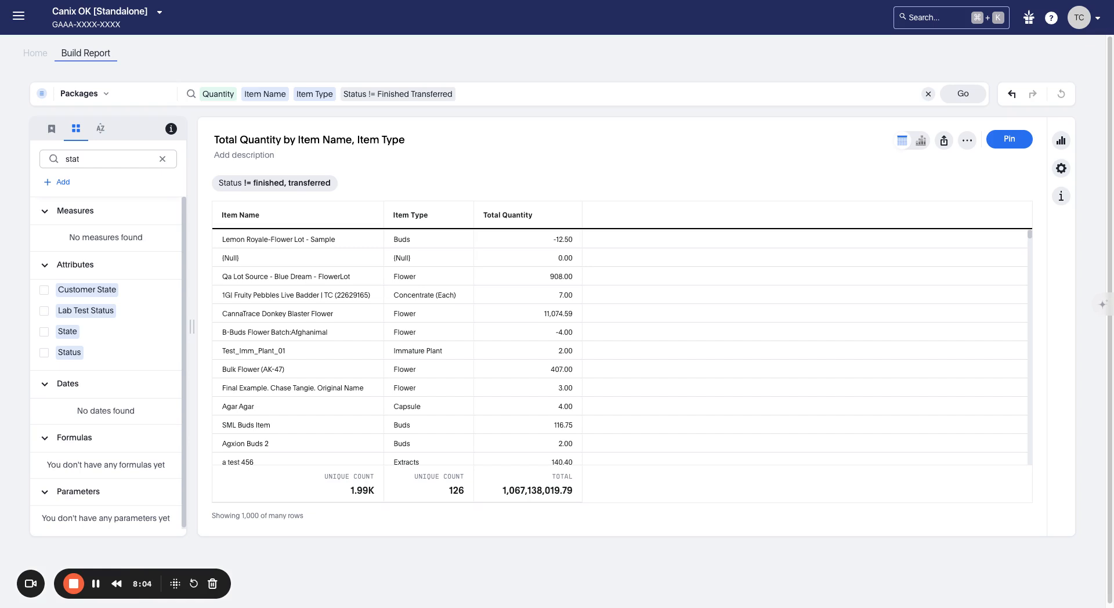
click(117, 159)
click(516, 103)
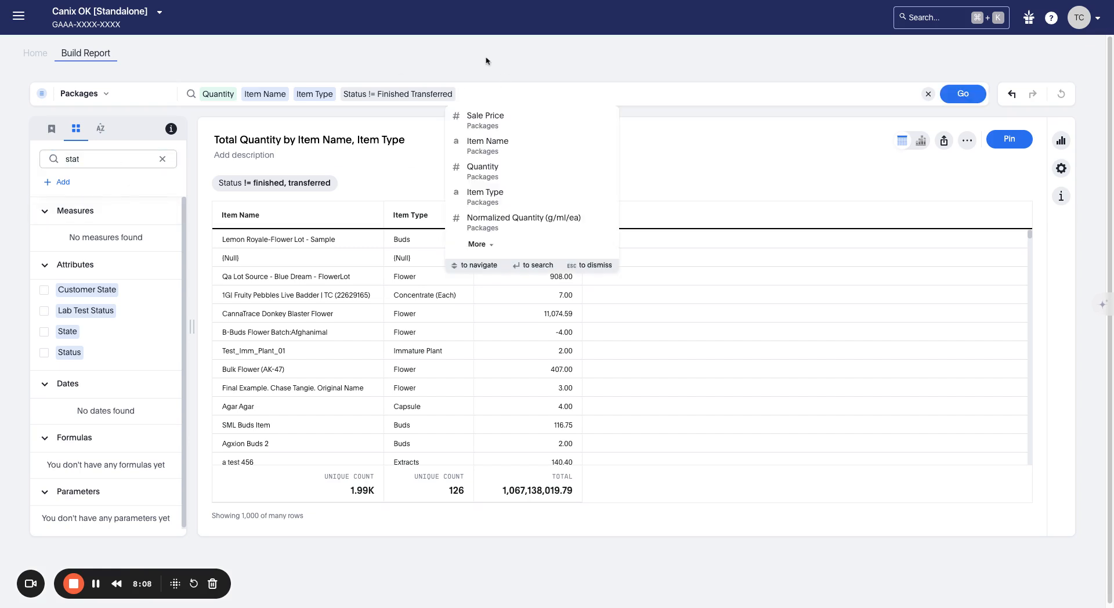
text(Unit)
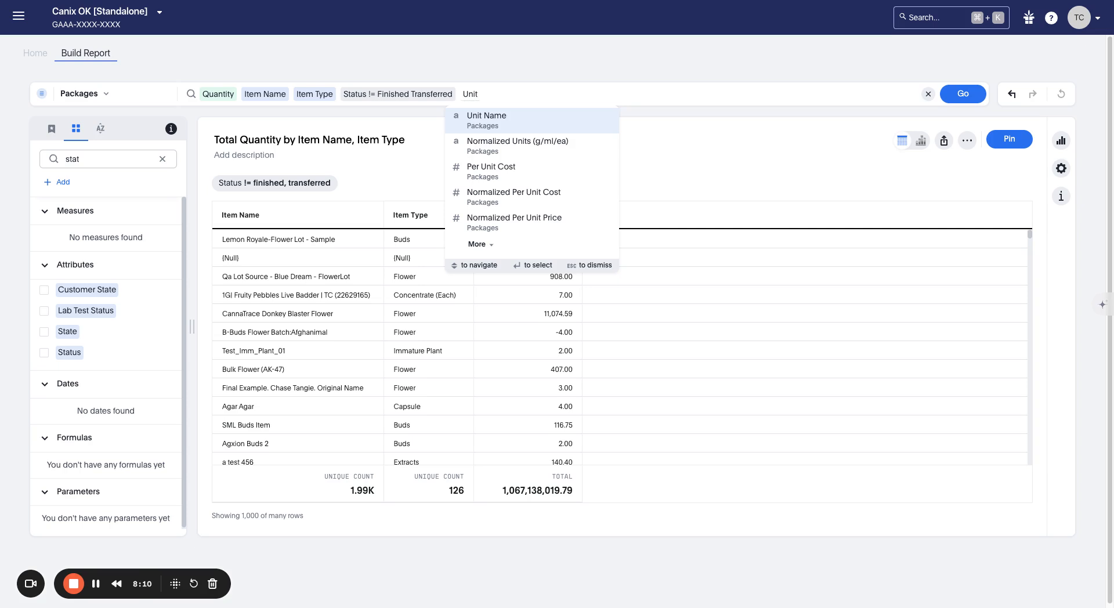
text( Name)
key(Return)
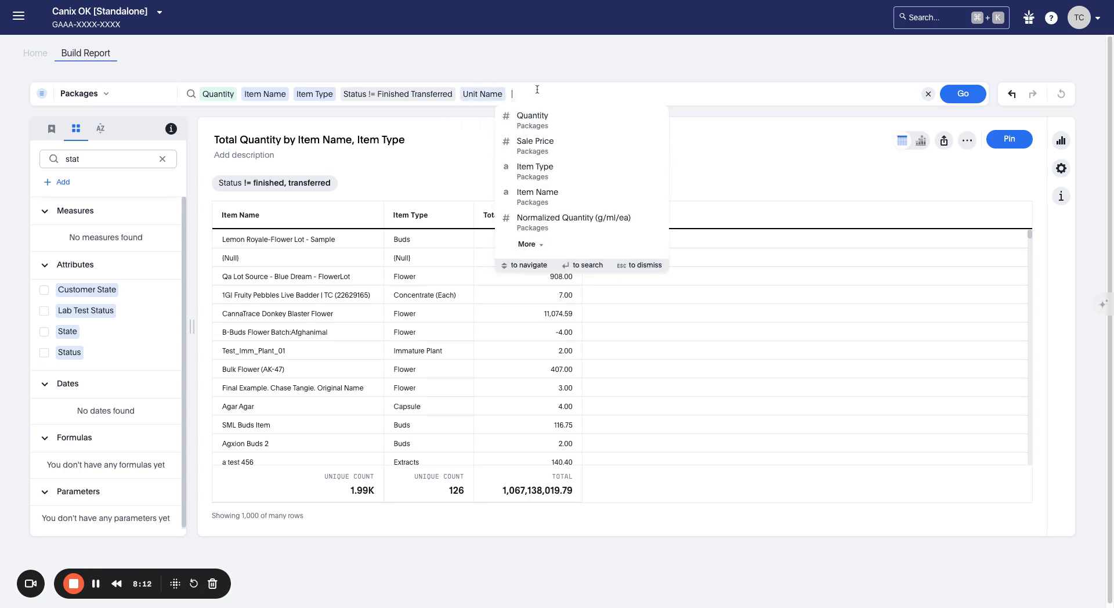
click(963, 93)
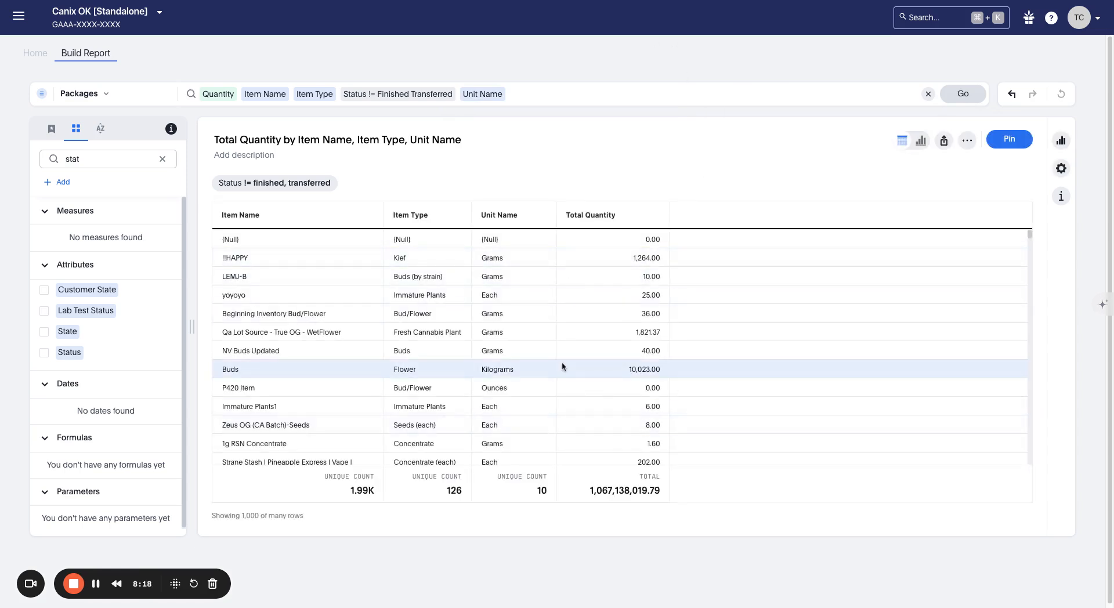
scroll(552, 327, down, 1)
scroll(554, 330, up, 1)
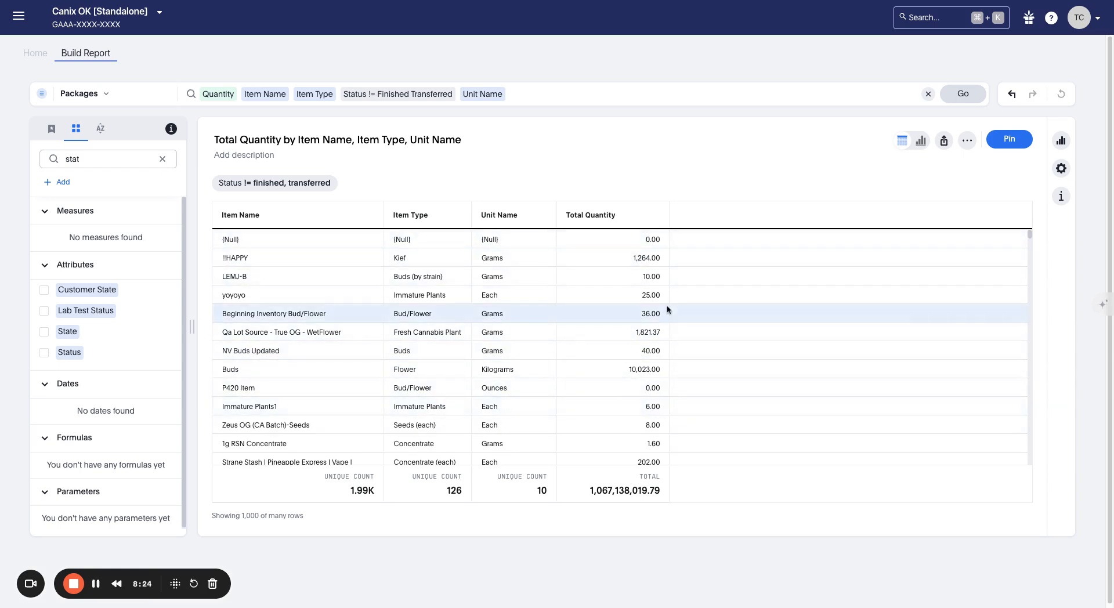
scroll(616, 384, down, 5)
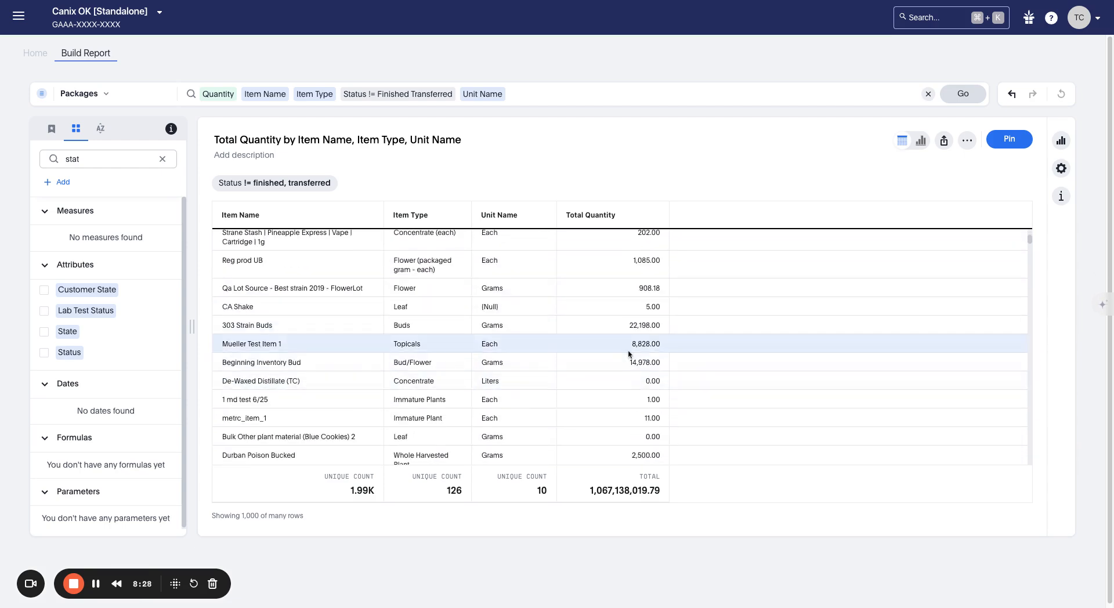
scroll(628, 353, up, 5)
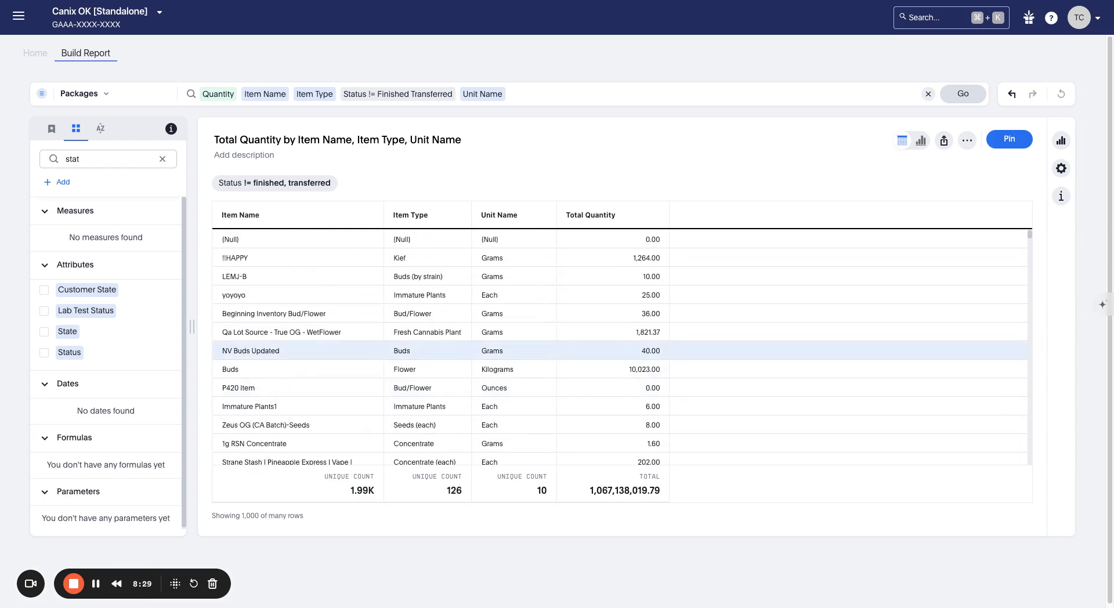
Step: Search the columns for "norma", widen the column list and add Normalized Quantity (g/ml/ea) to the report search
click(162, 159)
text(norma)
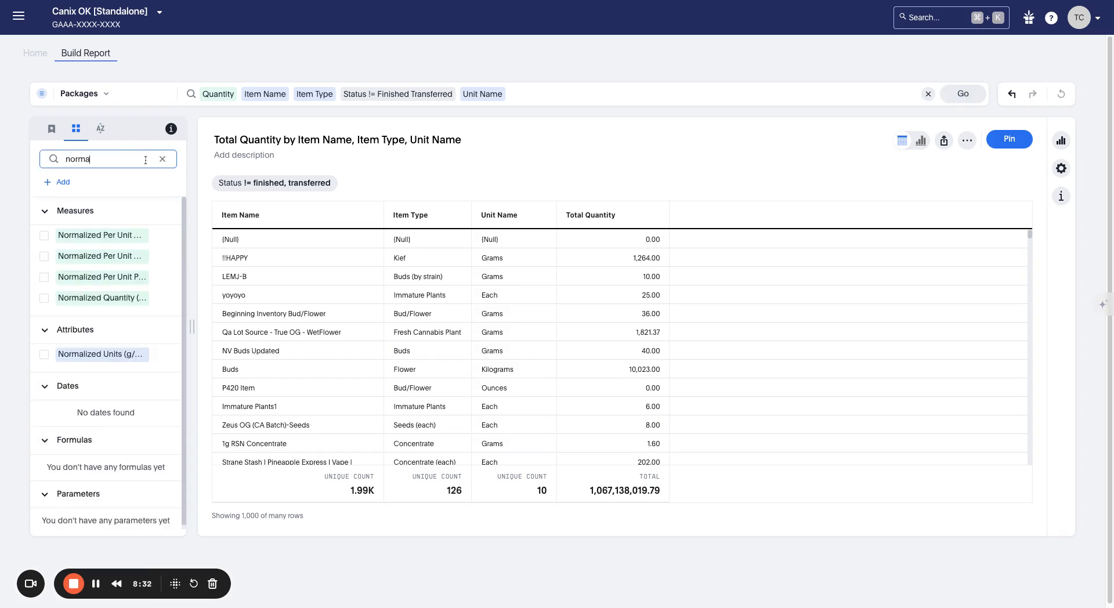
drag(194, 280, 308, 277)
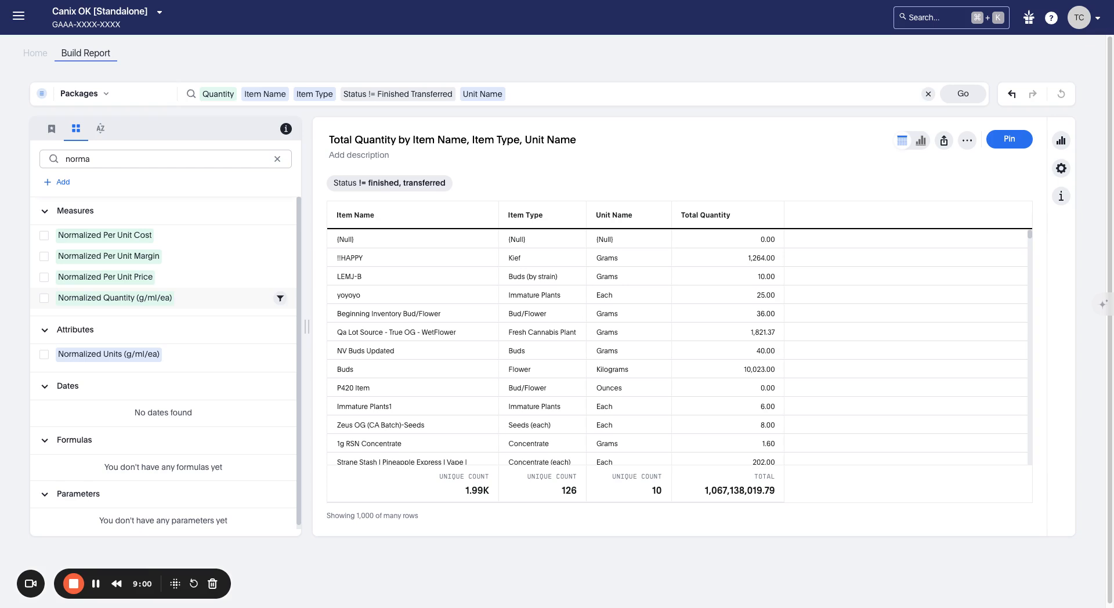
click(44, 298)
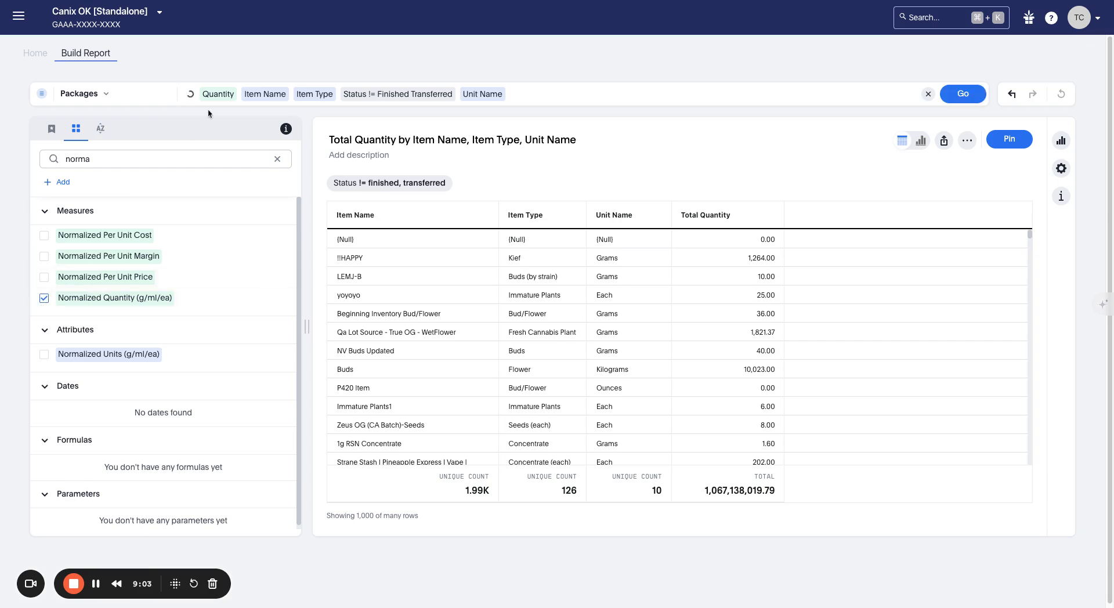
Step: Remove Quantity and Unit Name from the report search
click(235, 87)
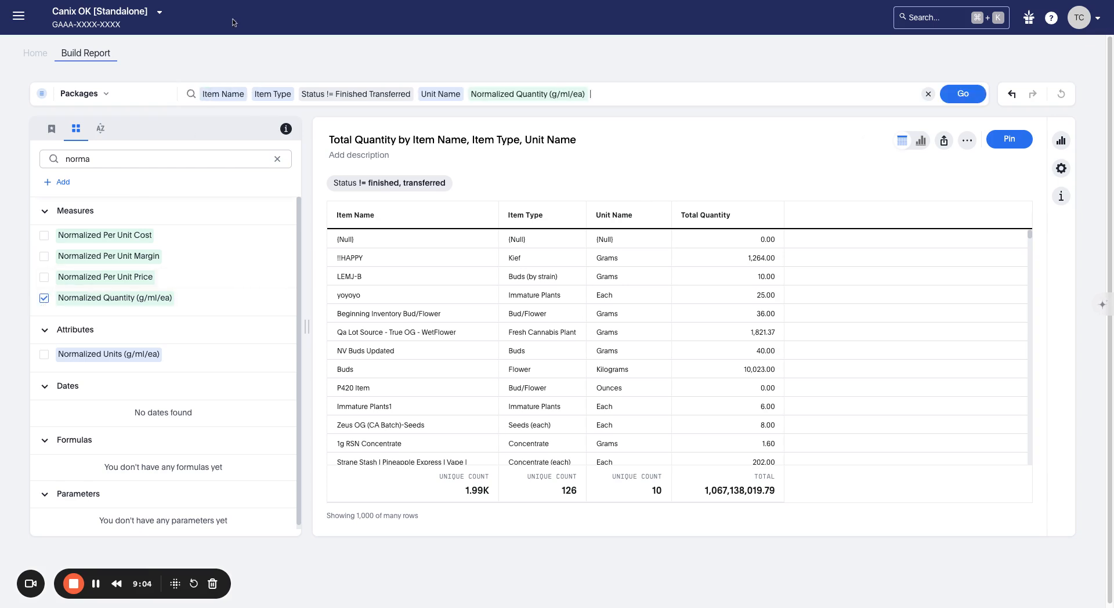
click(90, 214)
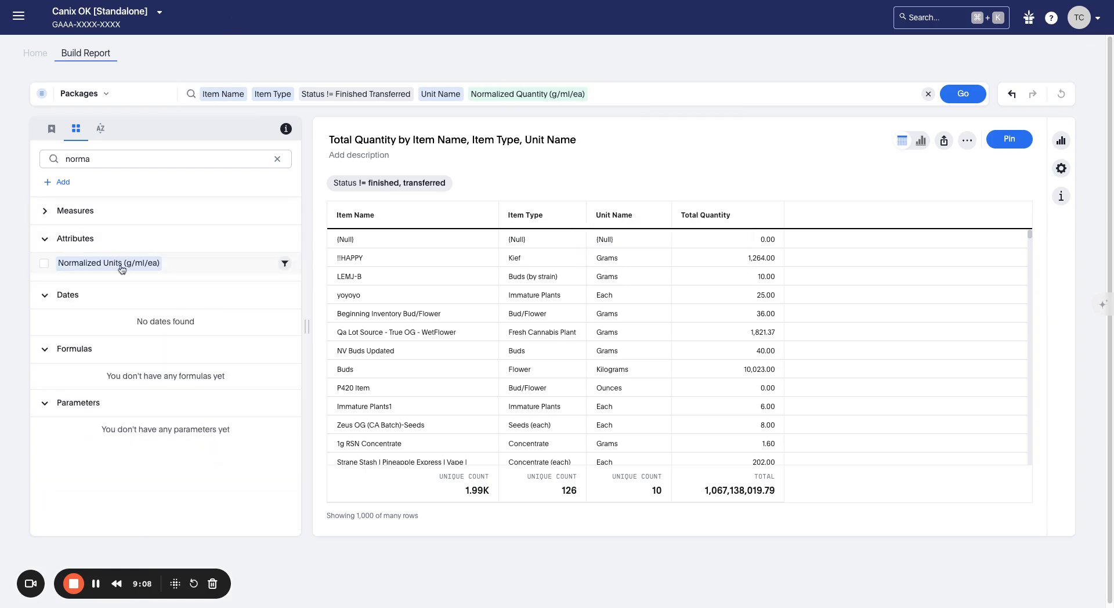
click(463, 93)
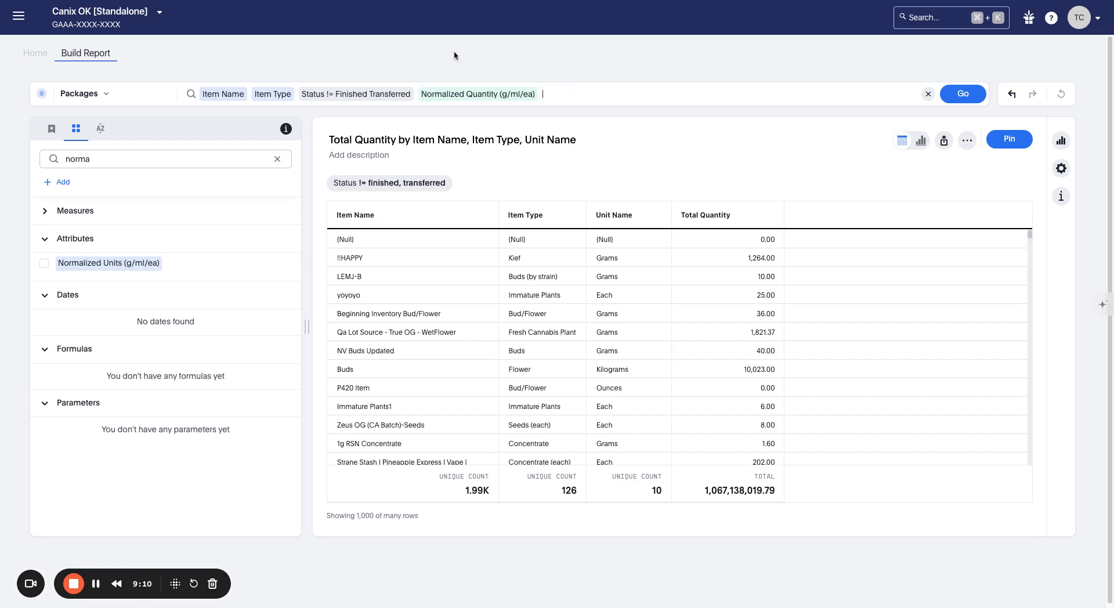
Step: Search the columns for "item" and open the Item Type filter
double_click(158, 158)
key(BackSpace)
text(item)
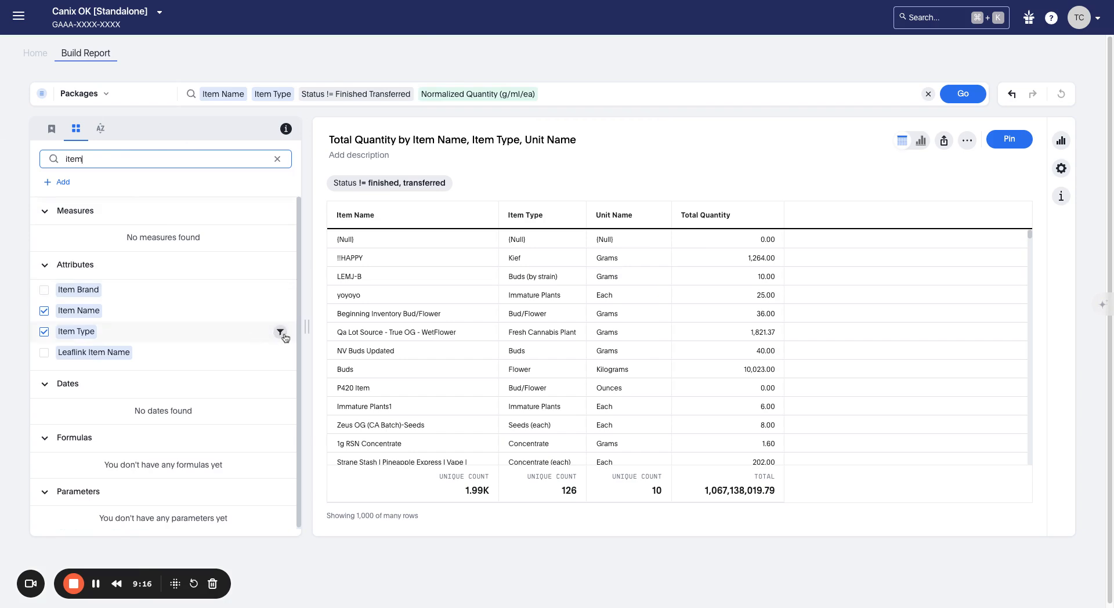
click(283, 331)
Step: Include only Bud/Flower, Buds, Buds (by strain), Buds/Flower, Bulk Flower and Bulk Flower/Buds in the Item Type filter and apply it
click(437, 309)
click(437, 290)
click(437, 346)
click(437, 328)
scroll(438, 336, down, 1)
click(437, 374)
click(437, 393)
scroll(457, 315, down, 5)
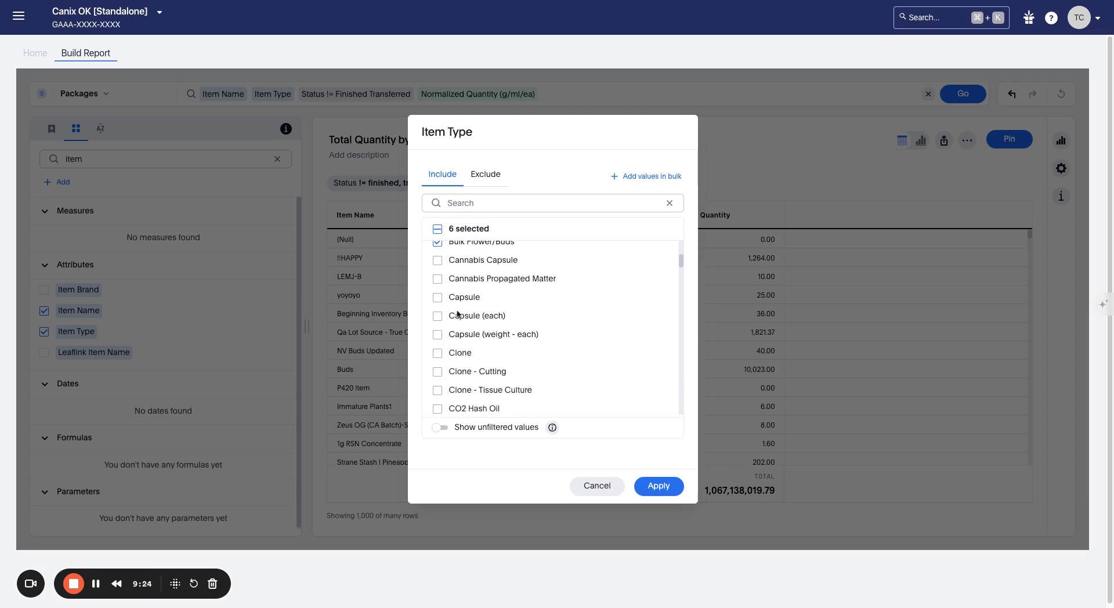
scroll(463, 317, up, 5)
click(657, 487)
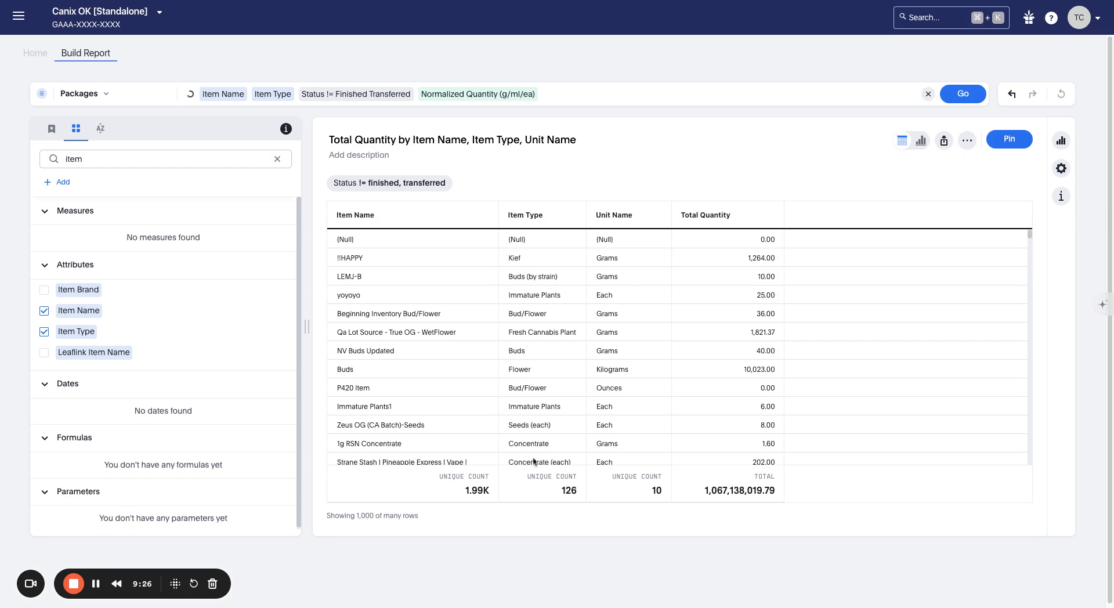
Step: Rerun the report and widen the Total Normalized Quantity (g/ml/ea) column so its header fits on one line
click(959, 88)
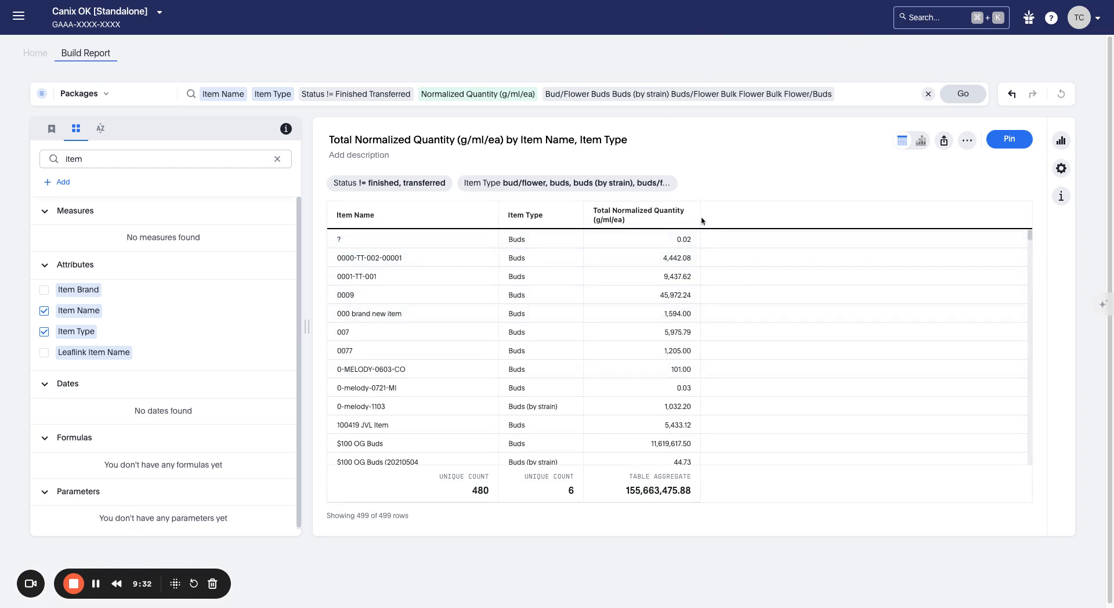
drag(699, 219, 755, 216)
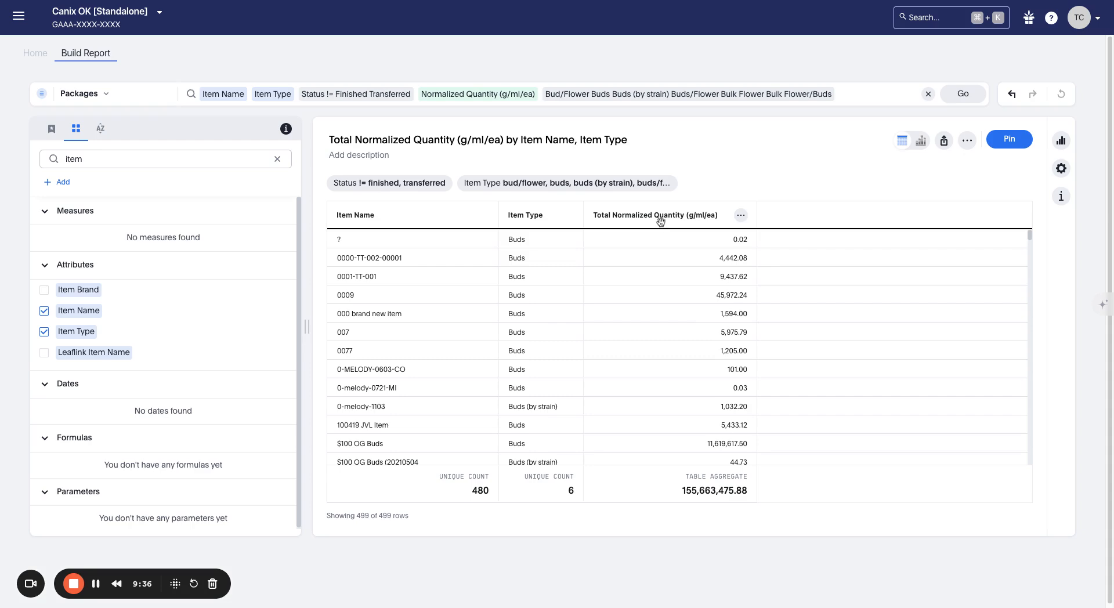
Step: Narrow the column list to give the report table more room and look through the item rows
scroll(704, 360, down, 4)
scroll(704, 264, up, 4)
drag(307, 323, 187, 326)
mouse_move(168, 314)
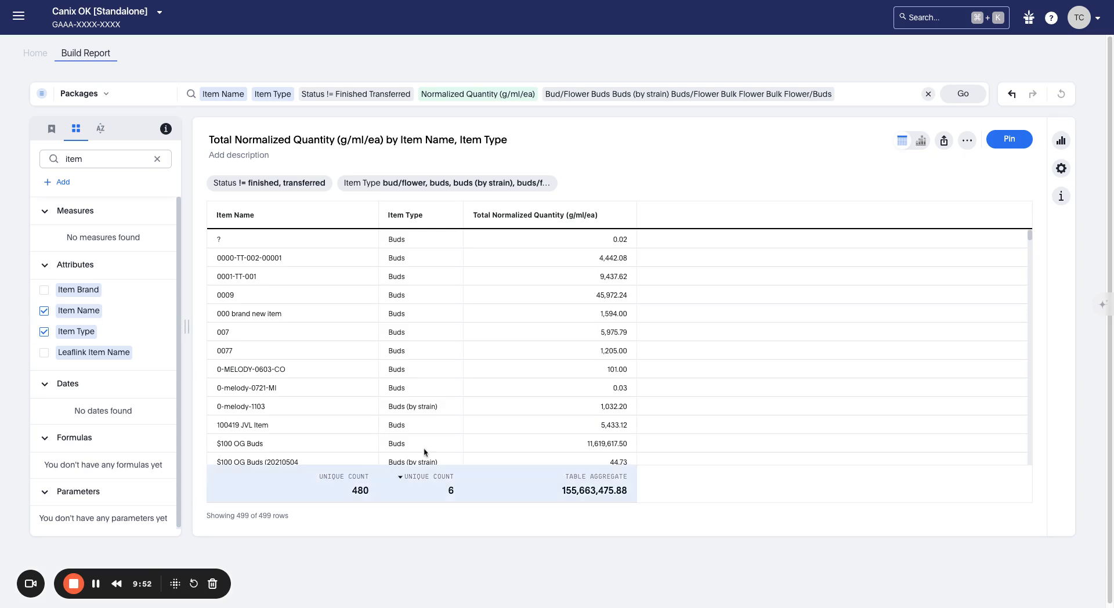
scroll(569, 392, down, 2)
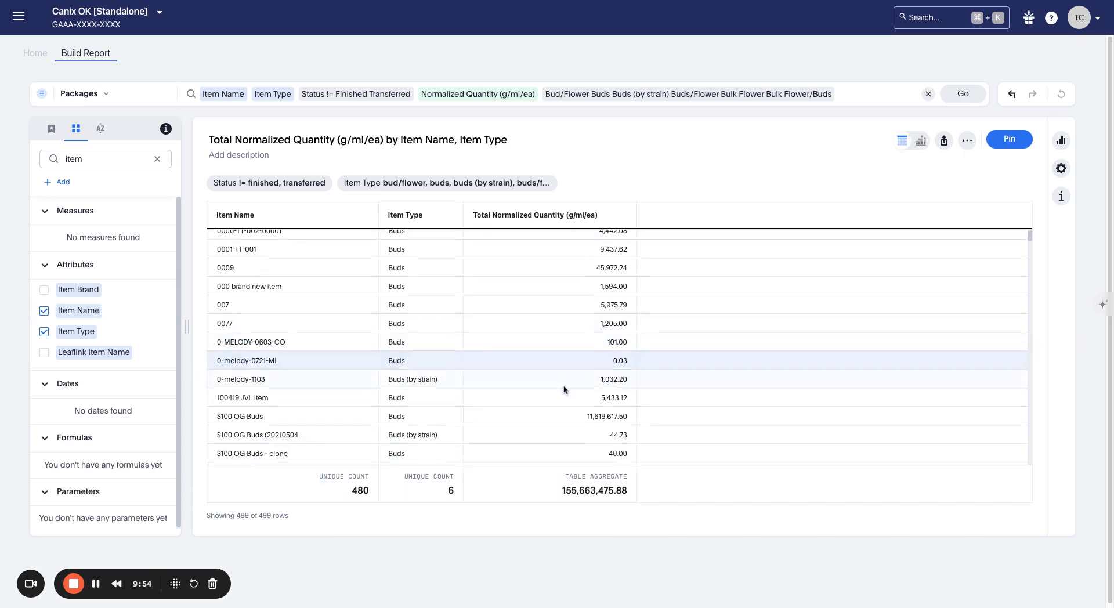
scroll(556, 348, up, 2)
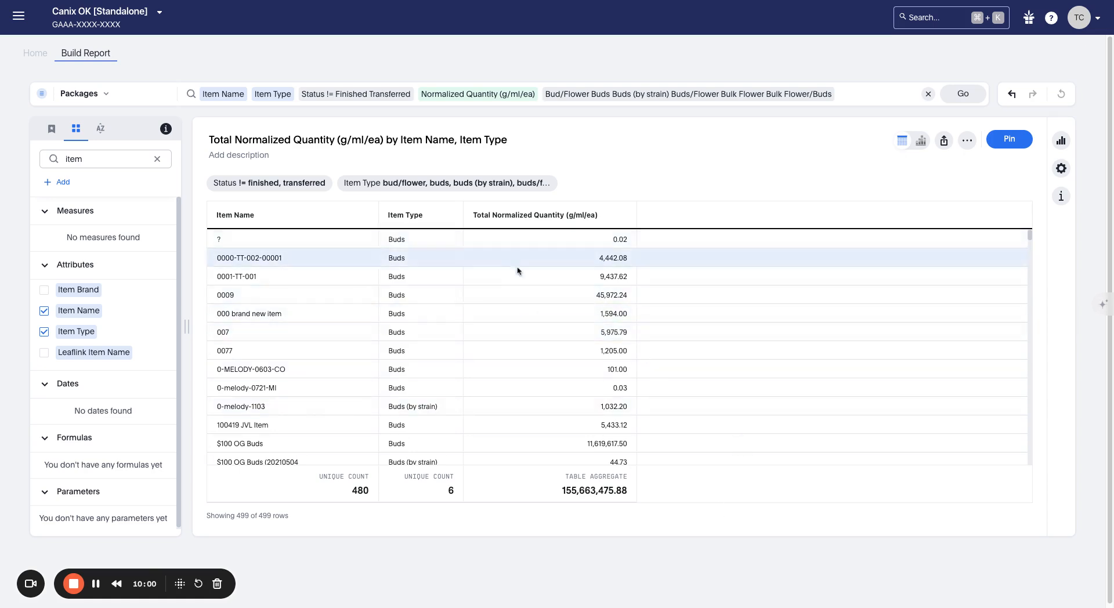
scroll(486, 291, down, 1)
scroll(487, 296, up, 1)
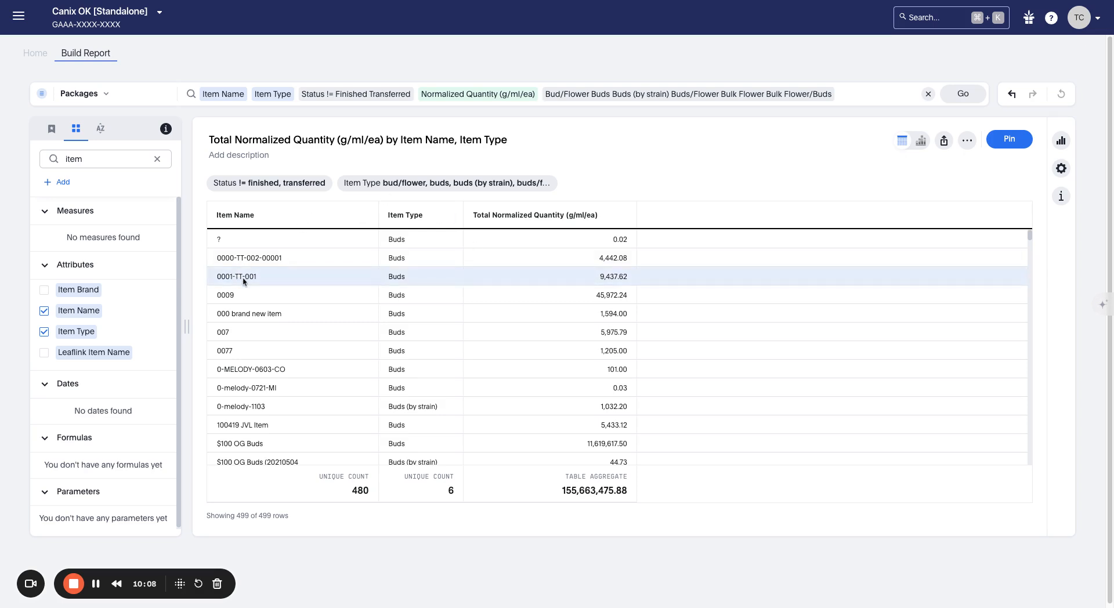
Step: Add the Packages Tag column to the report, confirm the match, and widen the column so each tag fits on one line
click(888, 94)
text(tag)
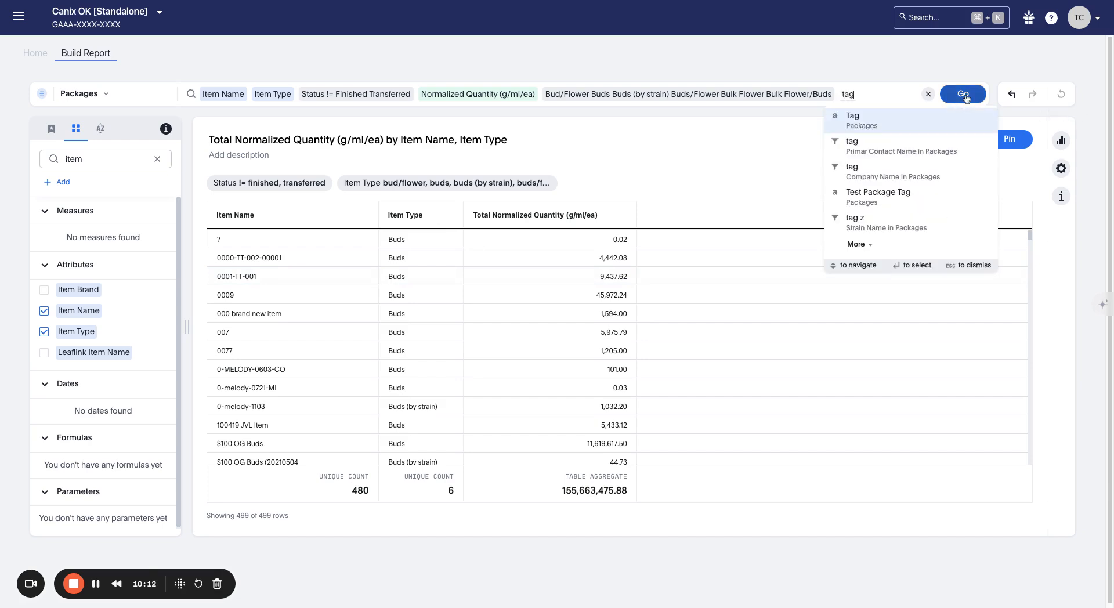
click(963, 94)
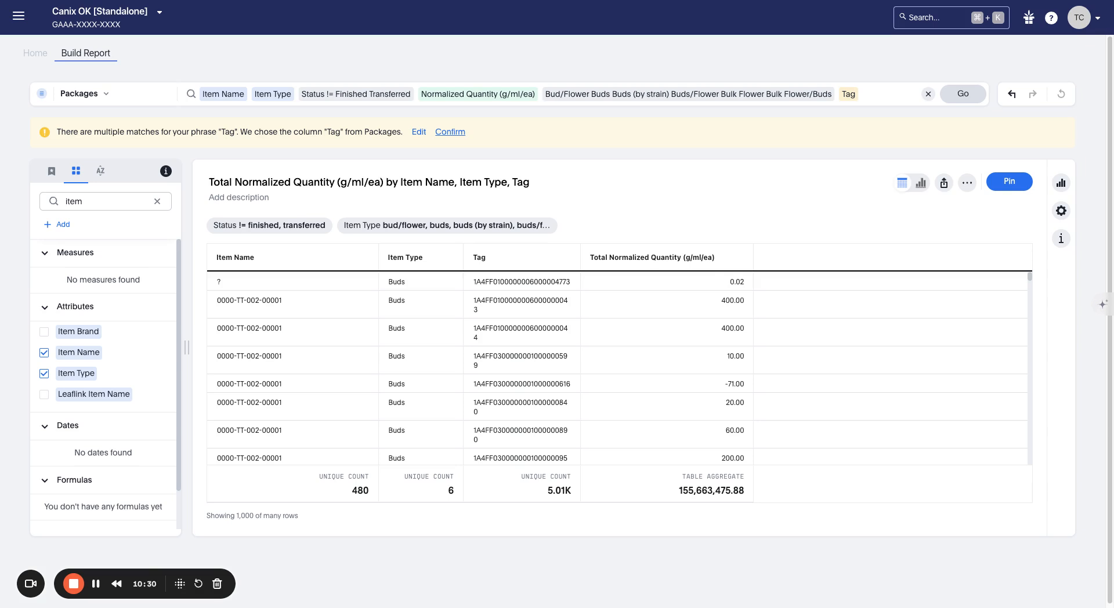
click(451, 132)
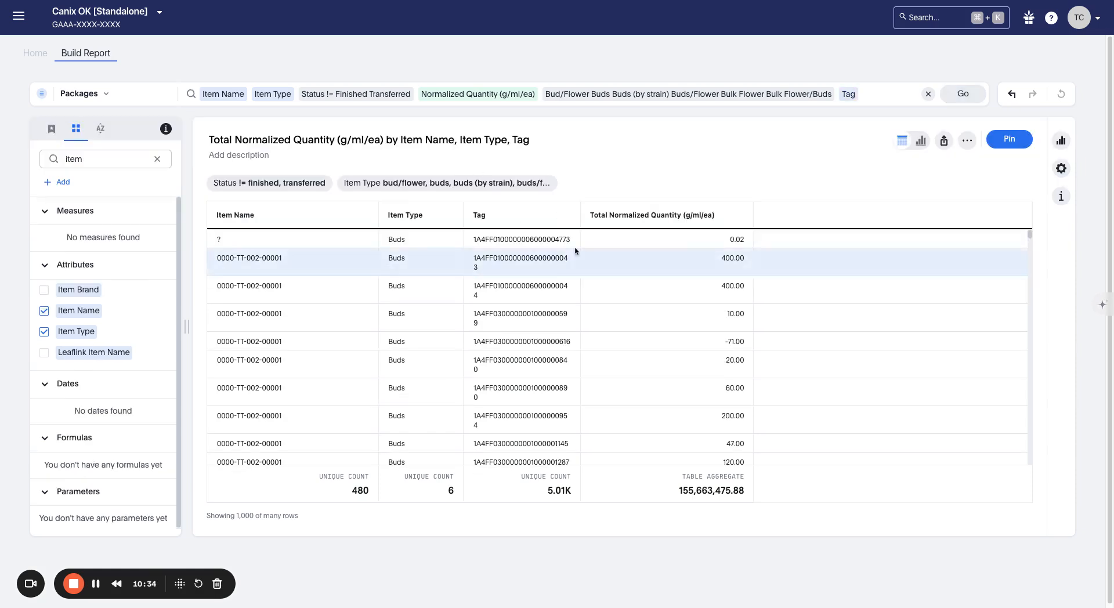
drag(579, 214, 637, 216)
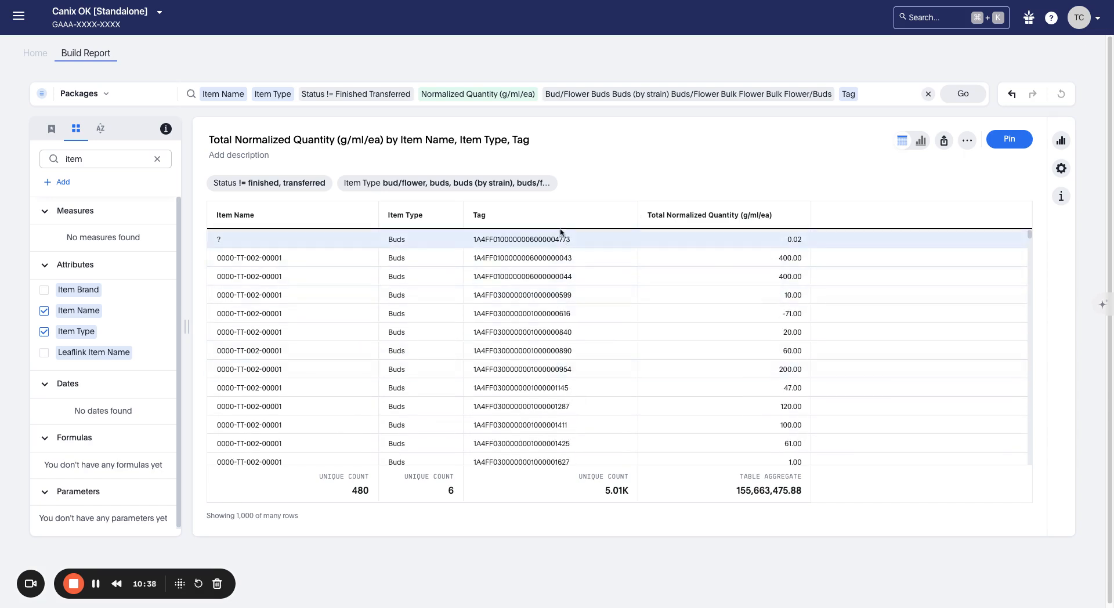
Step: Remove Tag from the report search and rerun the report
click(858, 94)
click(964, 96)
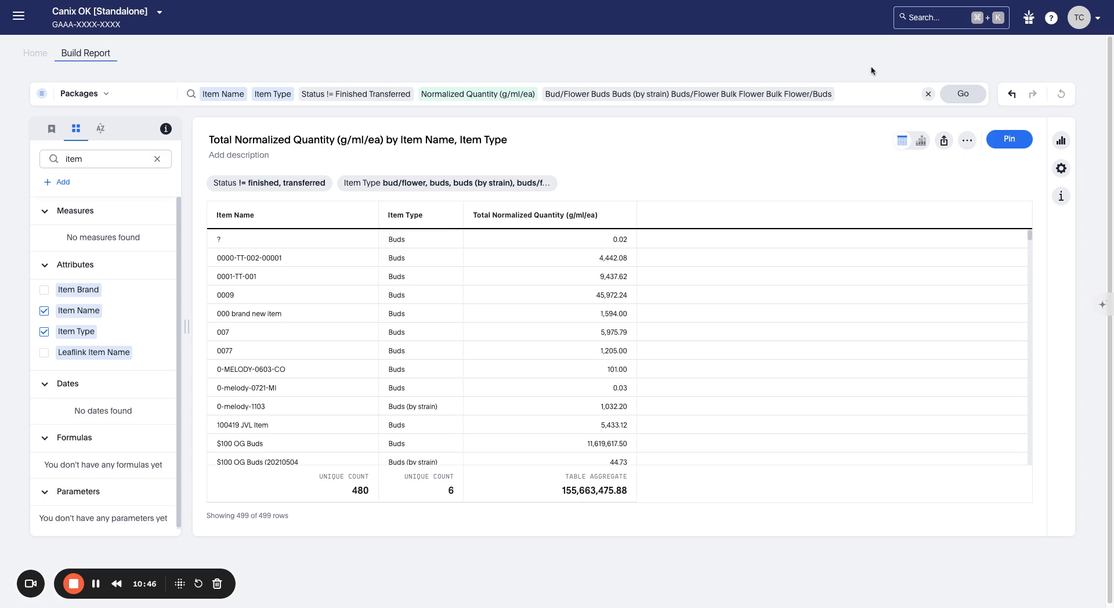
Step: Add Parent Location to the report search
click(863, 94)
text(loc)
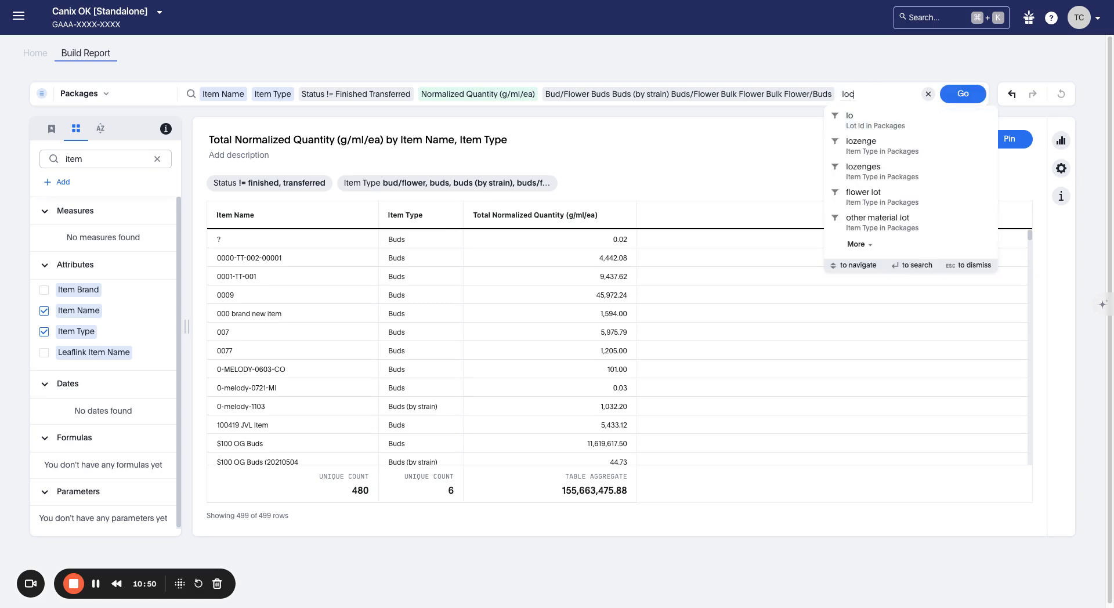
text(ation)
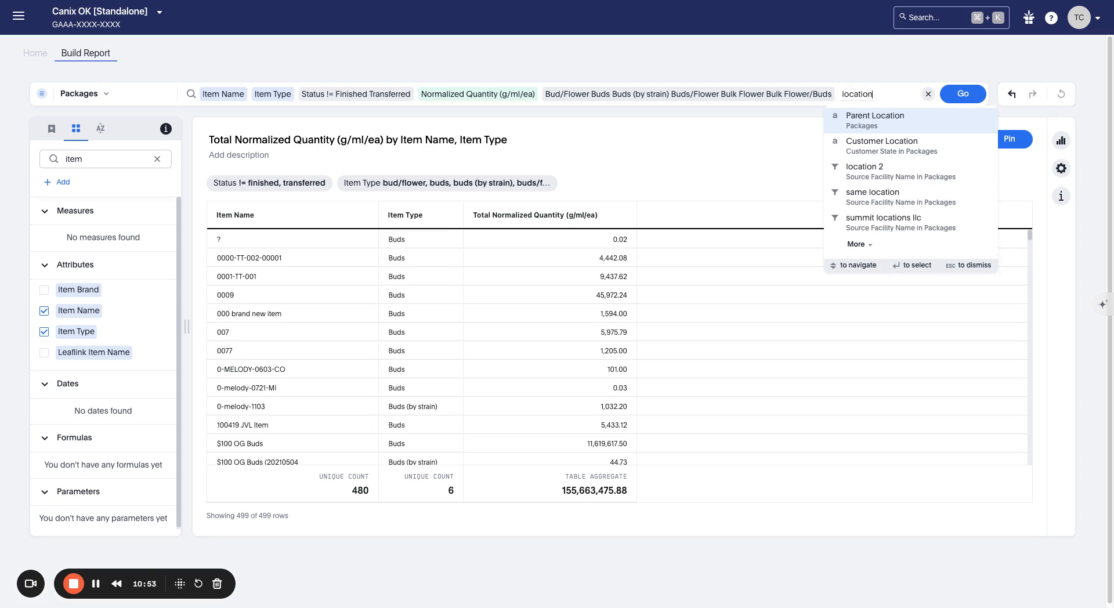
key(Return)
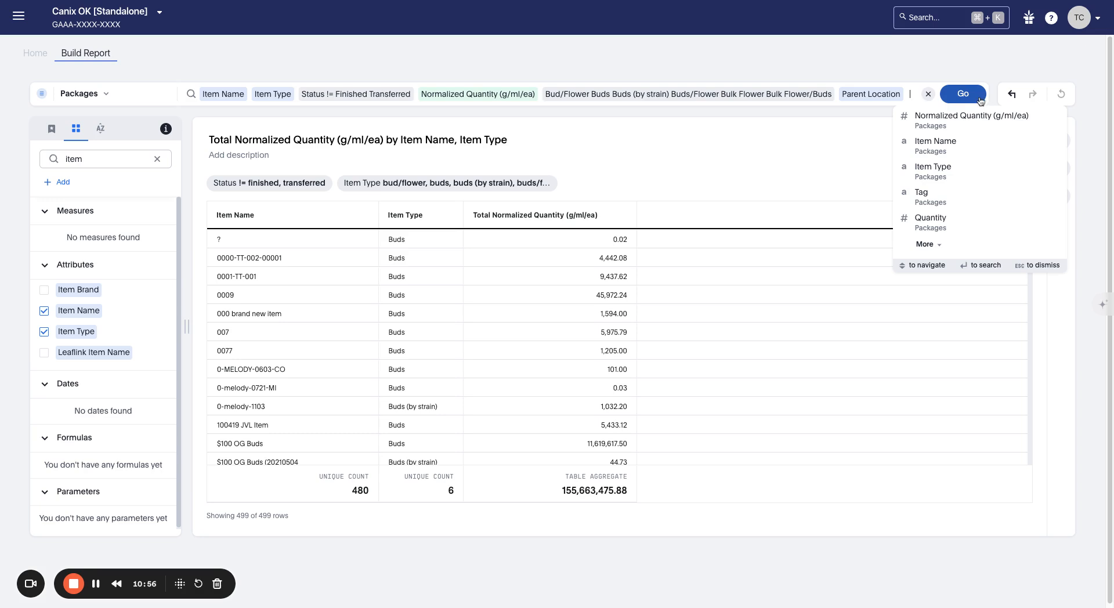
Step: Search the column list for a location column, clear the search, and look through all available columns
click(107, 153)
key(ctrl+a)
text(locat)
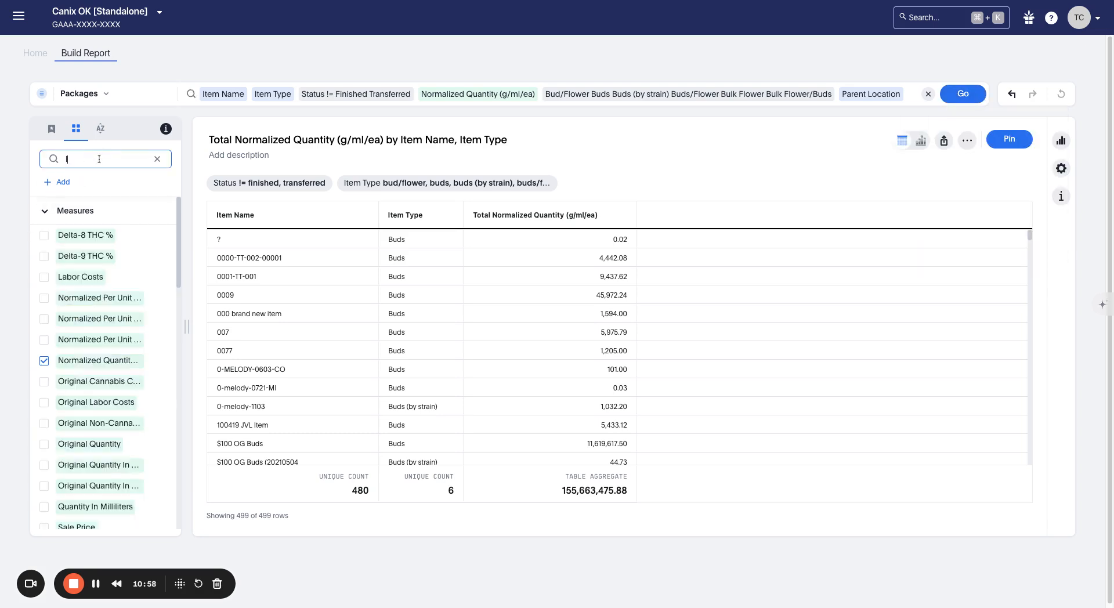
key(ctrl+a)
key(BackSpace)
scroll(157, 398, down, 2)
scroll(156, 397, down, 10)
scroll(157, 396, down, 5)
scroll(104, 363, down, 3)
scroll(110, 406, down, 4)
scroll(111, 416, up, 10)
scroll(110, 415, up, 5)
Step: Rerun the report with Parent Location included and look through the quantities per location
click(962, 93)
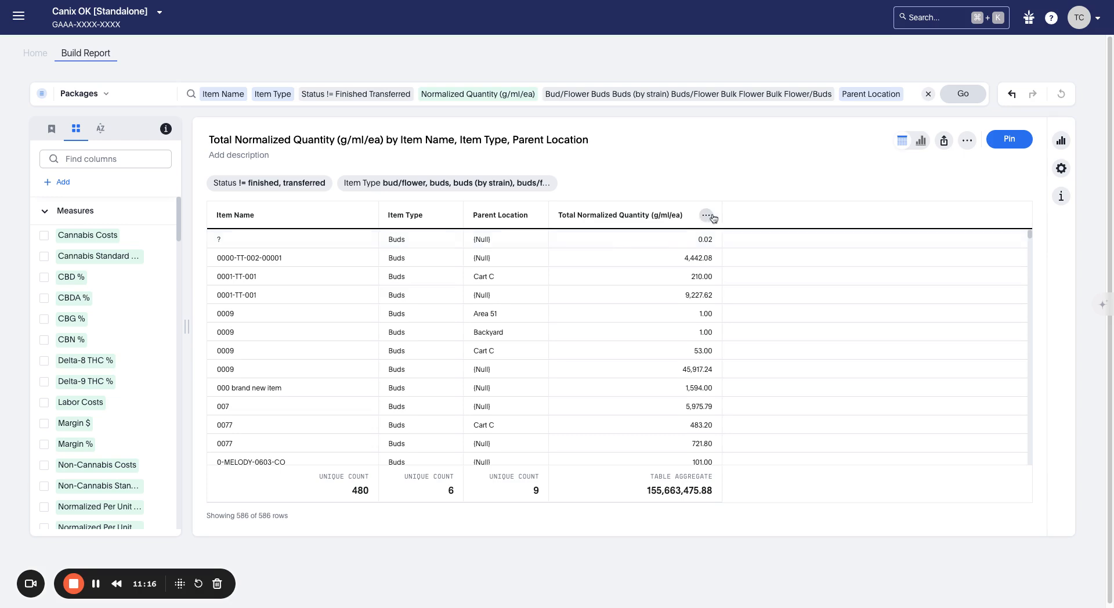
mouse_move(534, 220)
scroll(521, 258, down, 5)
scroll(525, 249, up, 5)
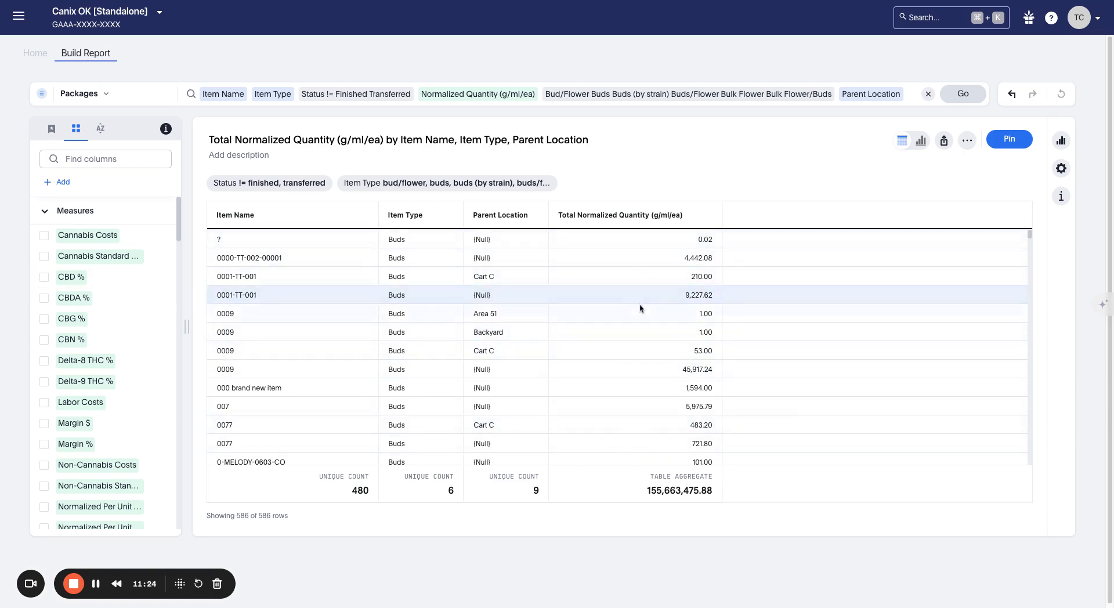
Step: Change the report's chart type to Pivot Table and look through its item rows
click(1060, 142)
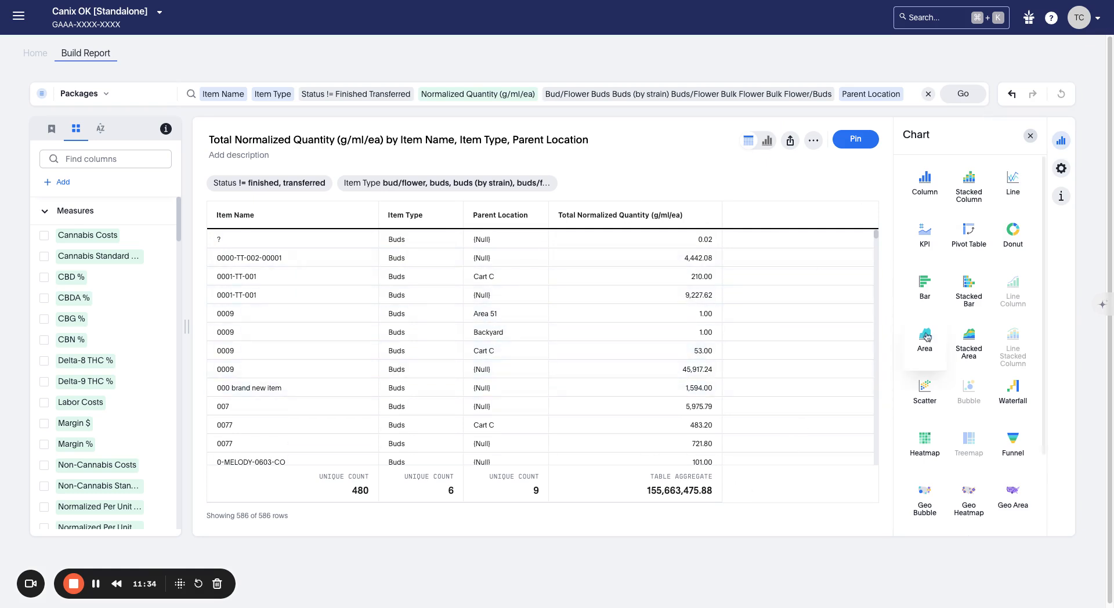
click(974, 228)
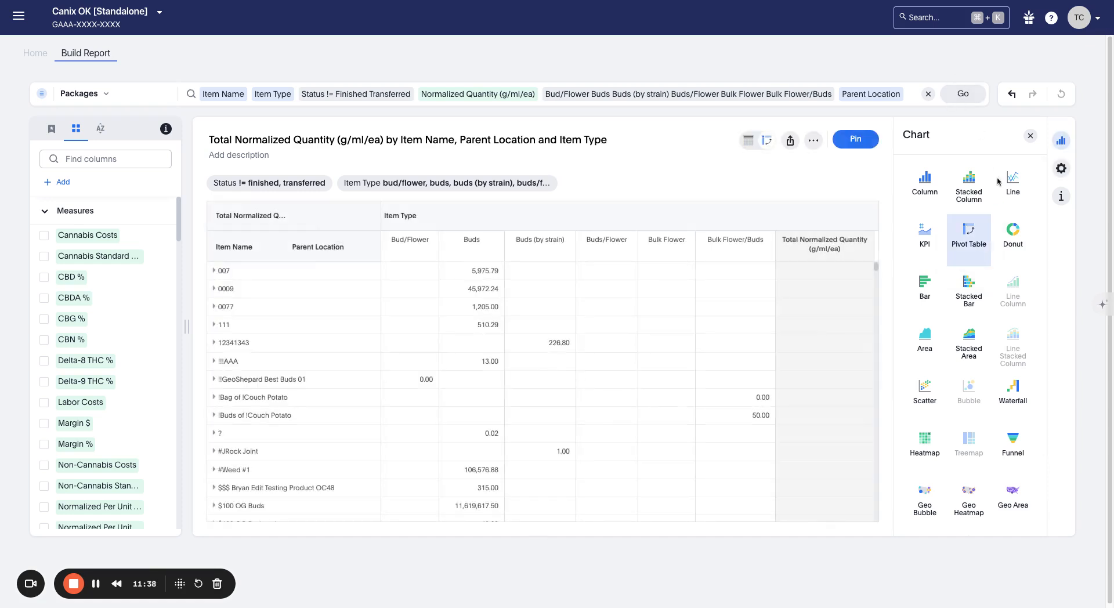
click(1030, 137)
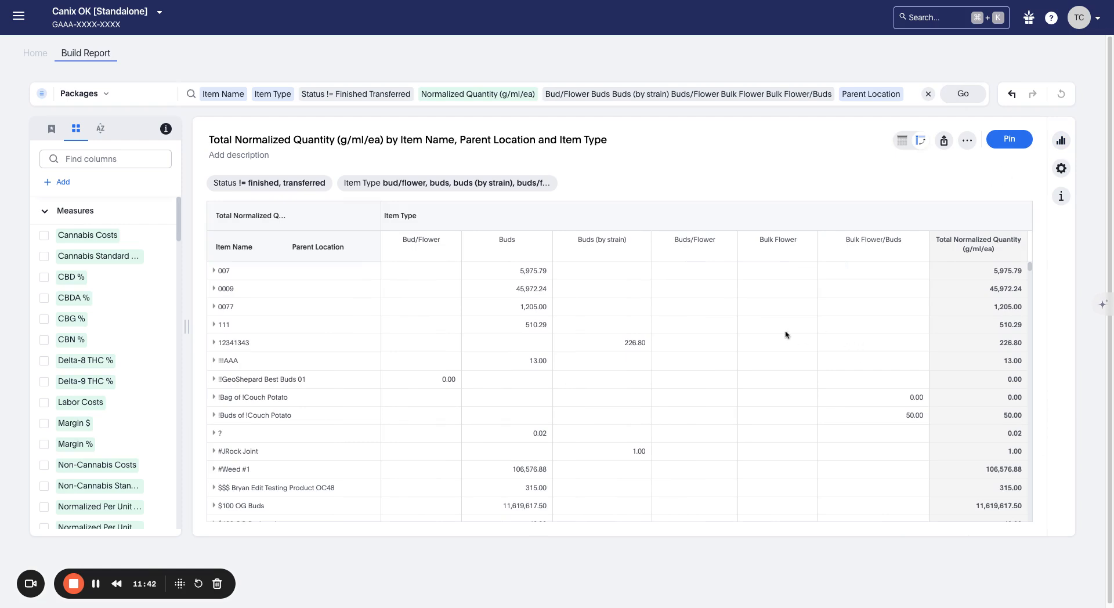
scroll(771, 328, down, 10)
scroll(713, 480, down, 8)
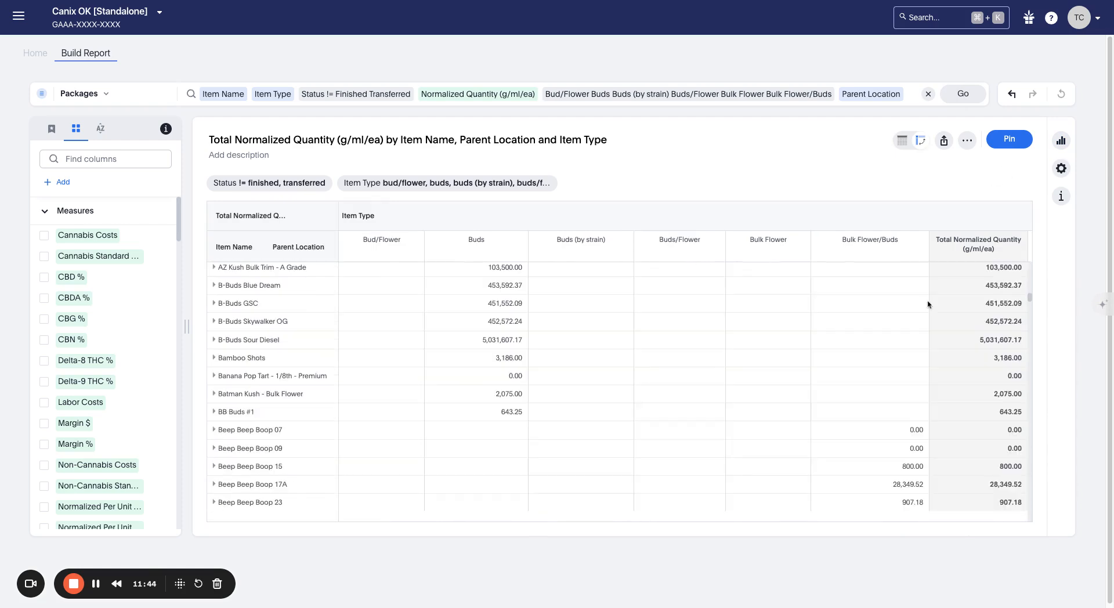
scroll(877, 350, up, 15)
scroll(878, 353, up, 5)
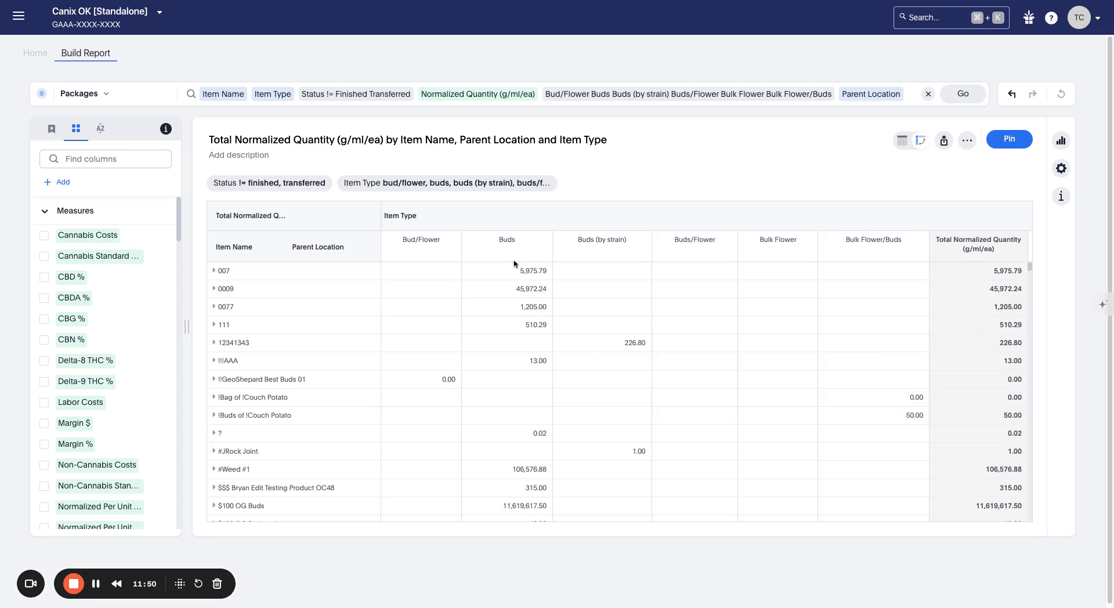
Step: Expand items 007, 0009 and 0077 in the pivot table to examine their quantities by parent location
click(212, 272)
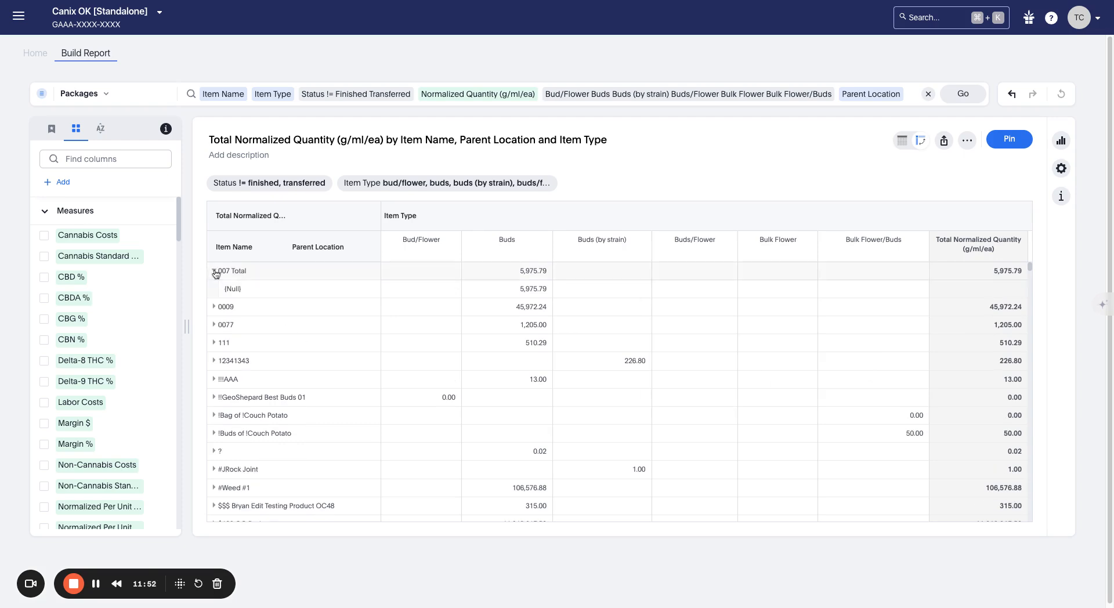
click(213, 272)
click(215, 309)
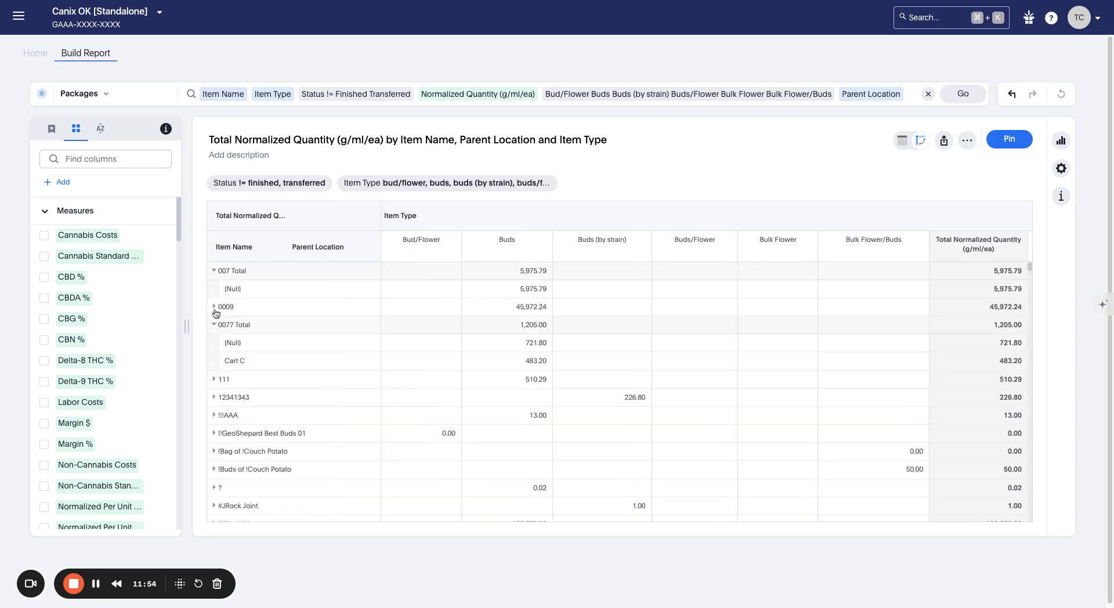
click(214, 306)
click(214, 272)
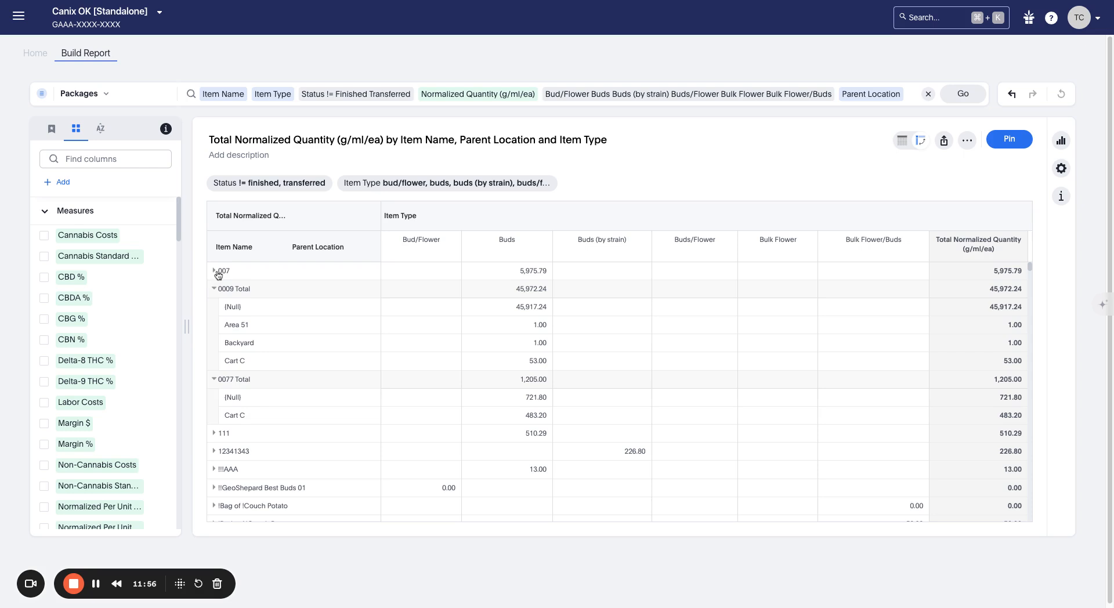
click(215, 272)
click(214, 307)
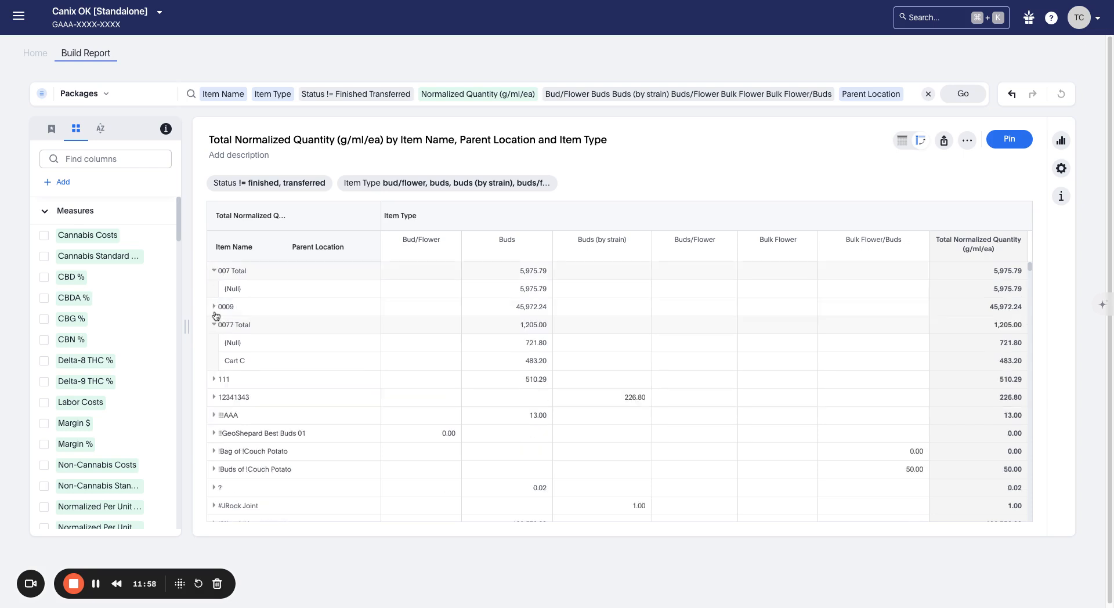
click(214, 307)
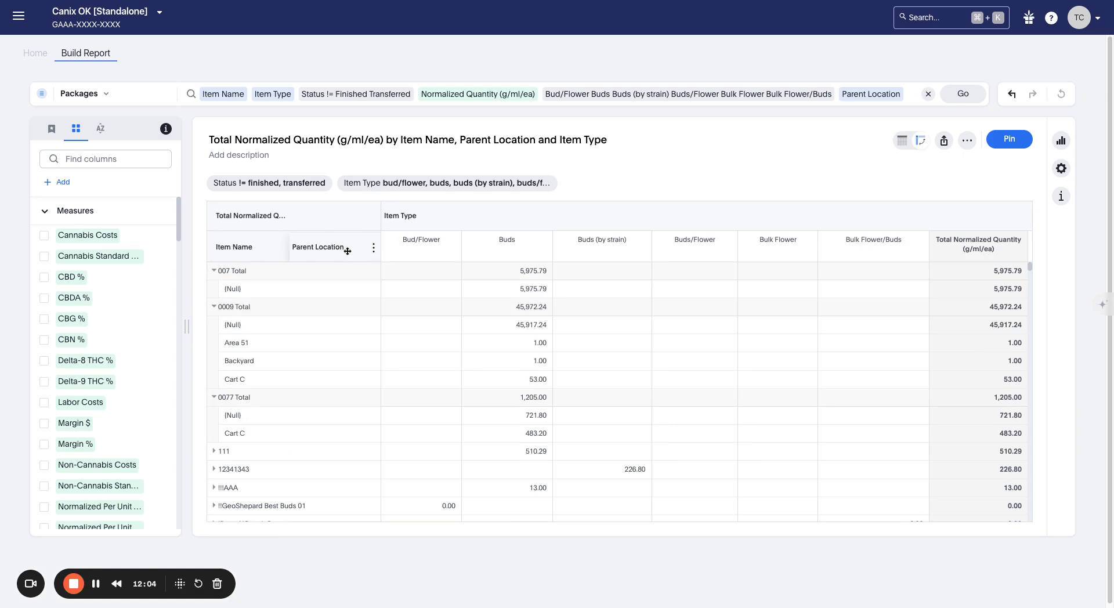
Step: Rearrange the pivot table with Item Type followed by Item Name as rows and Parent Location as columns
drag(354, 249, 441, 217)
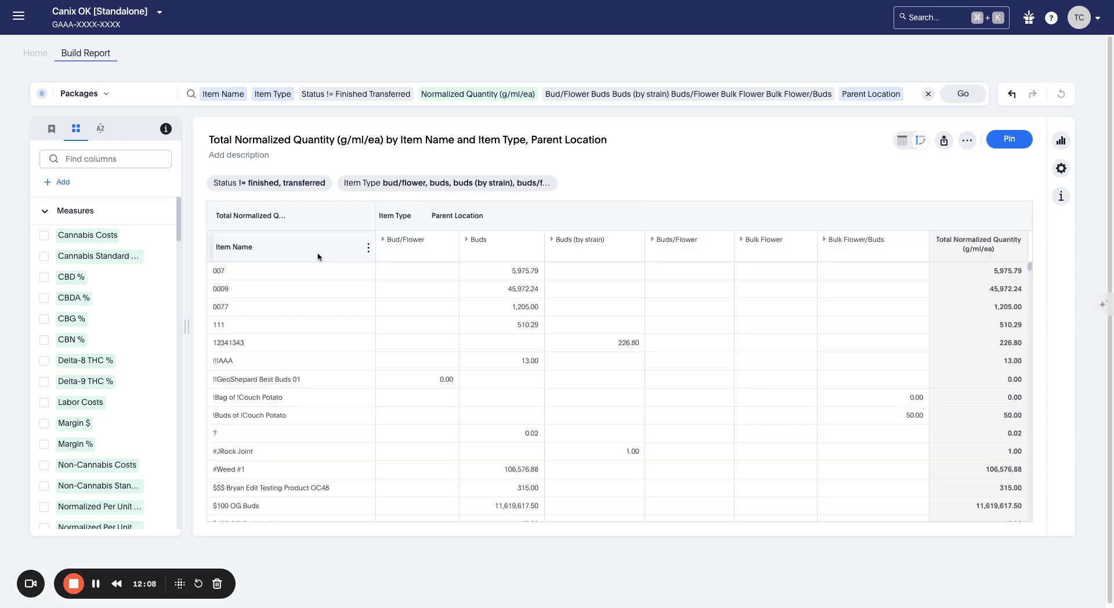
drag(385, 217, 223, 248)
drag(310, 247, 235, 246)
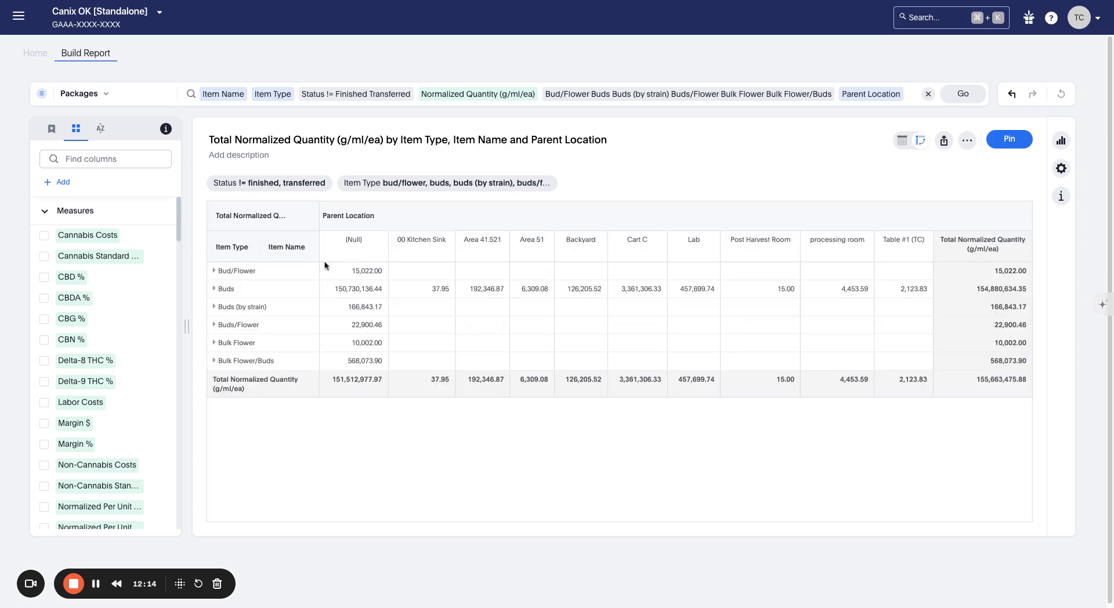
Step: Expand the Bud/Flower item type to examine its item quantities by location, and collapse it again
click(213, 270)
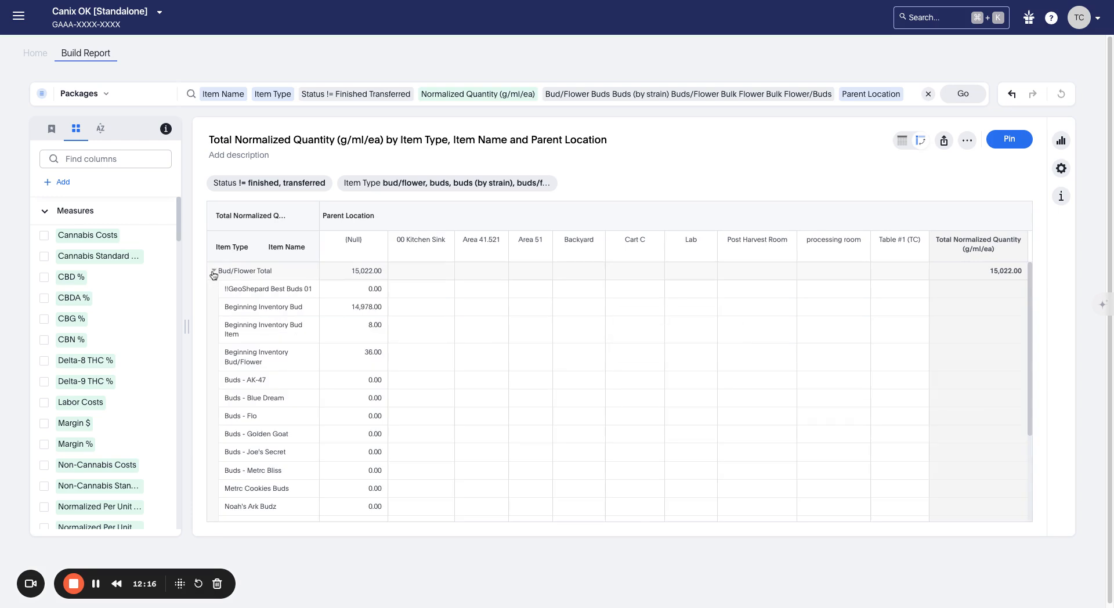
scroll(385, 298, down, 1)
scroll(386, 297, up, 2)
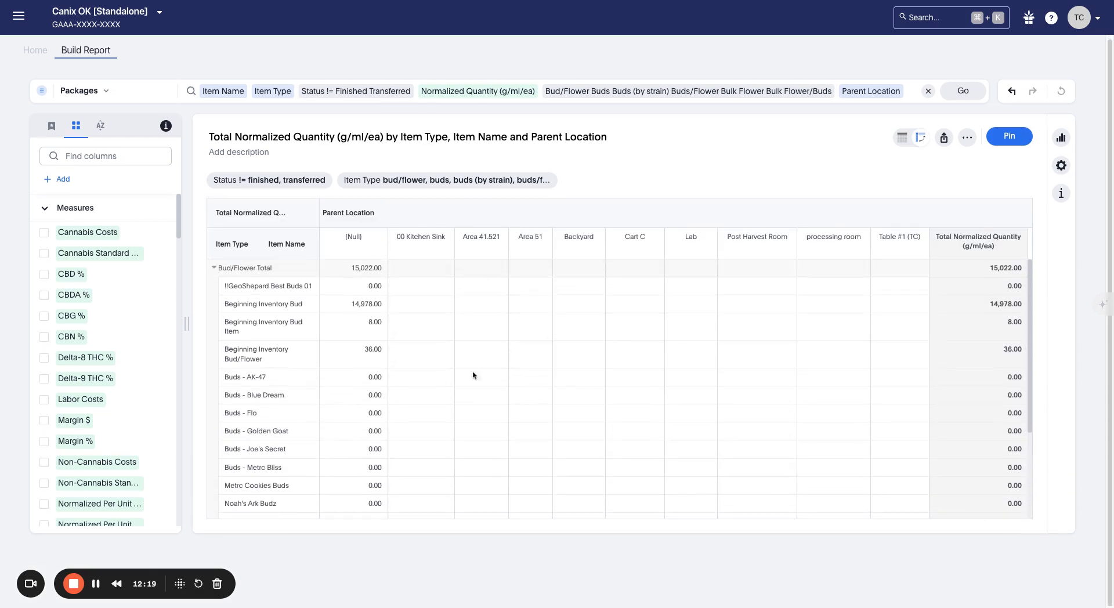
click(214, 268)
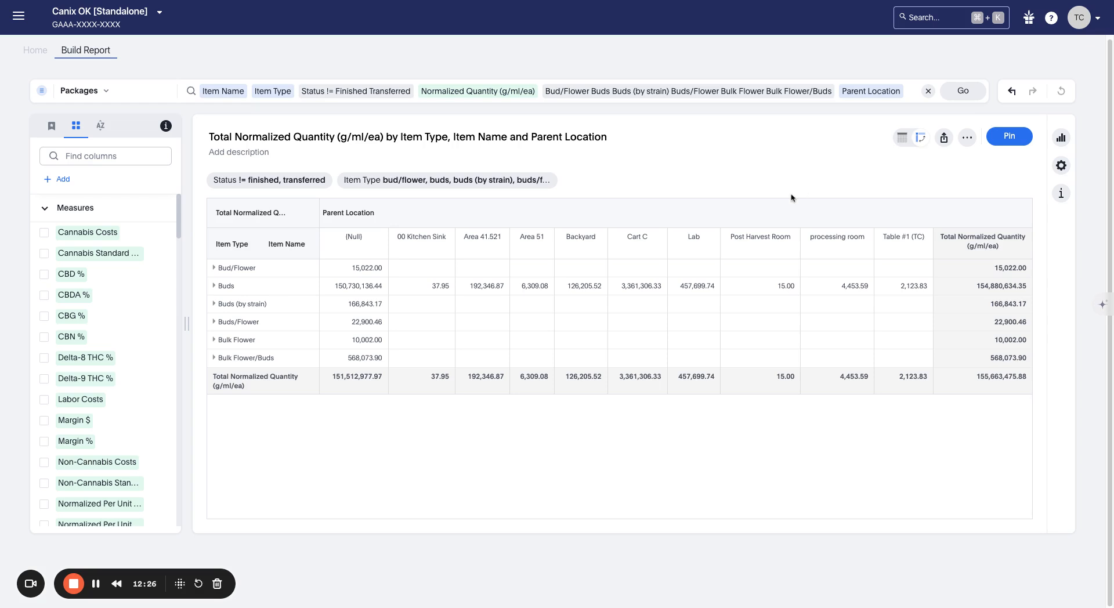
scroll(689, 388, up, 1)
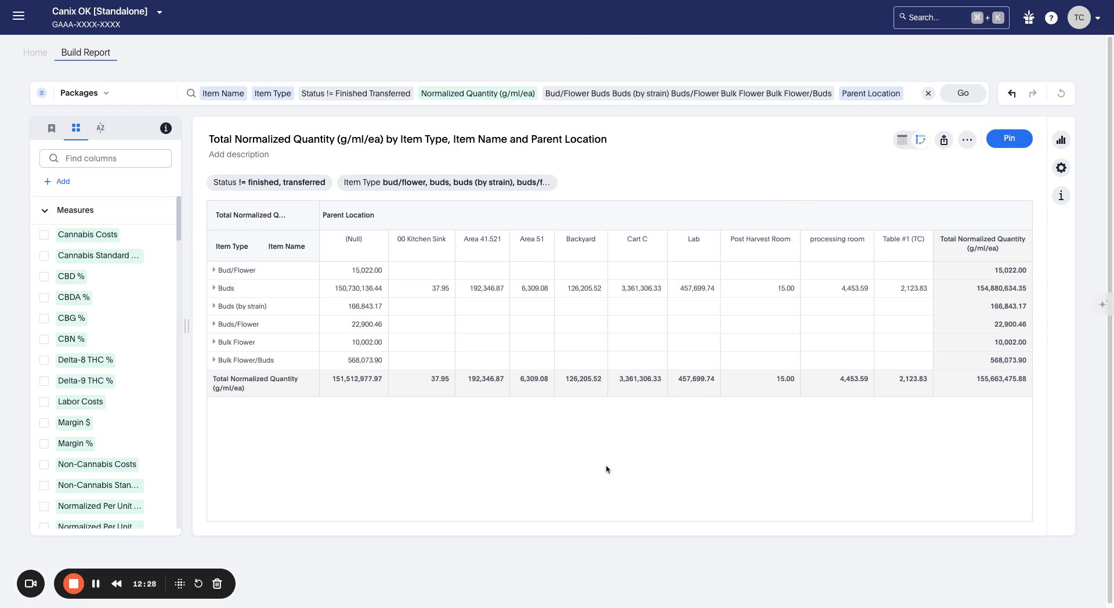
scroll(736, 269, up, 1)
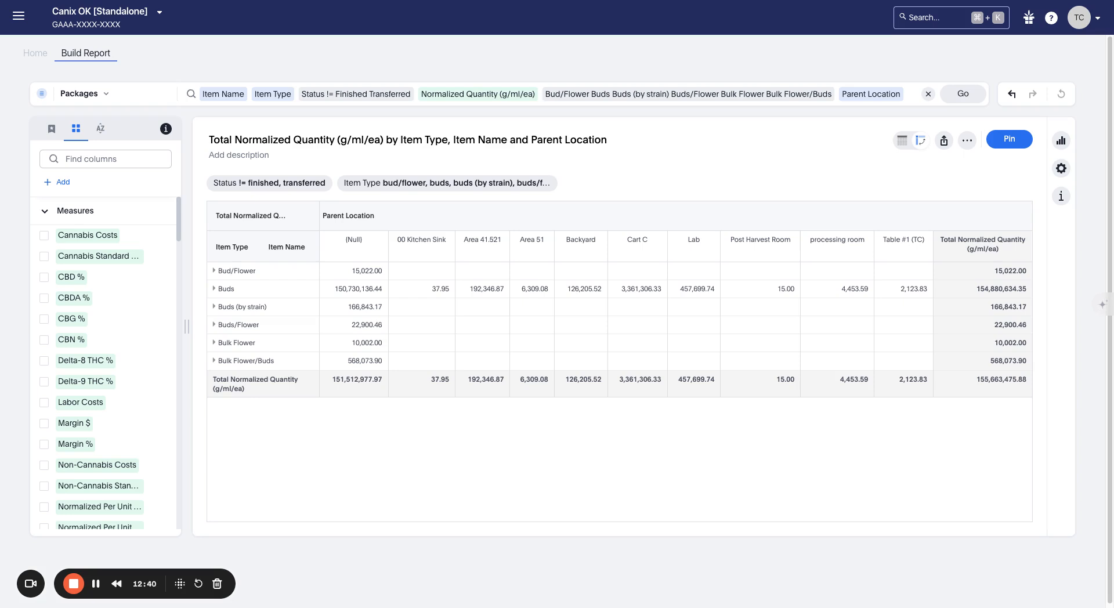
Step: Save the pivot report under the name "Packaged Quantity by Item Type, Name, Location"
click(966, 140)
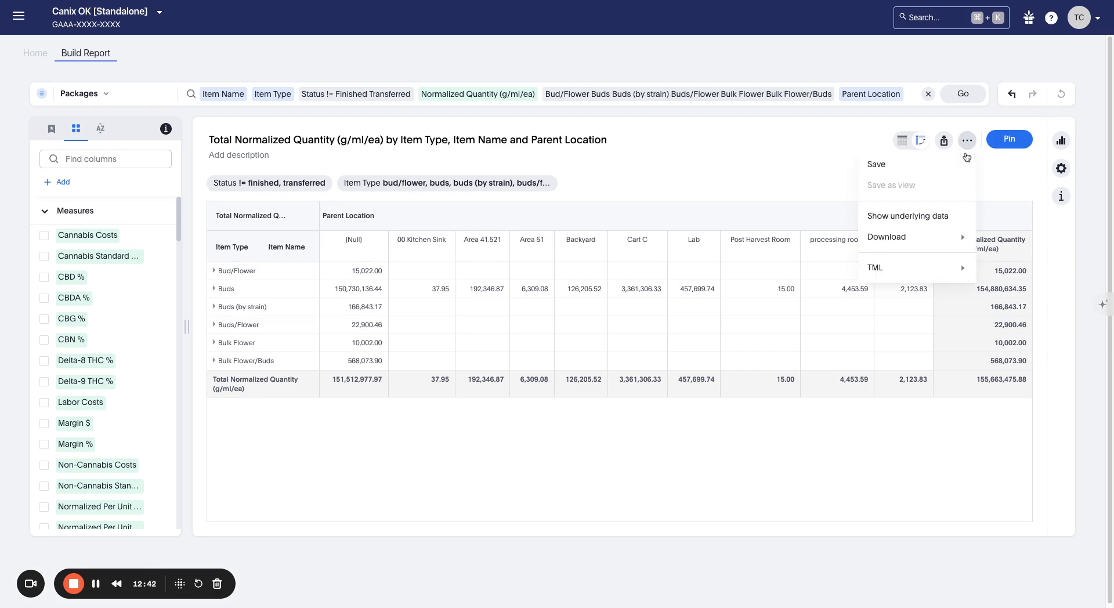
click(963, 166)
double_click(639, 269)
triple_click(639, 270)
key(BackSpace)
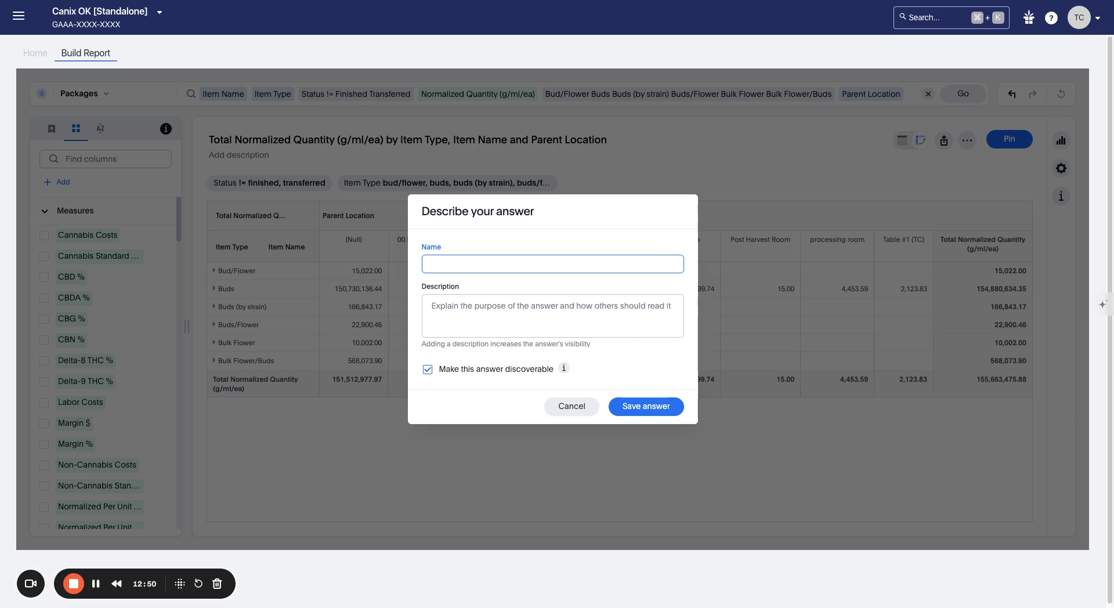
text(Packaged Quantity by Item)
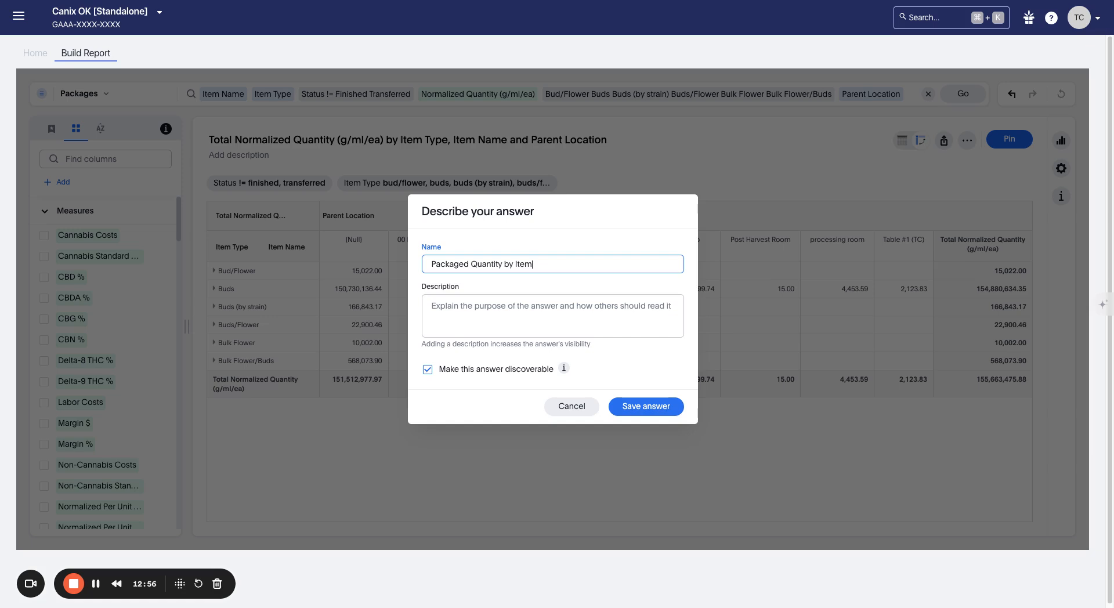
text( Type, Name, Location)
click(659, 413)
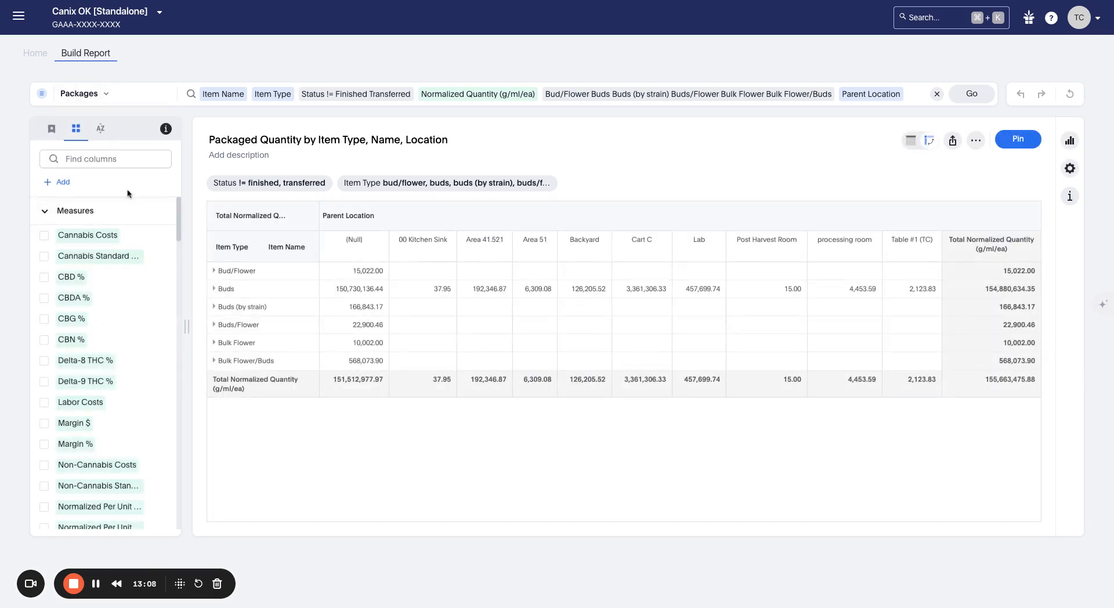
Step: Return to the reports home list and open the saved "Packaged Quantity by Item Type, Name, Location" report
click(49, 58)
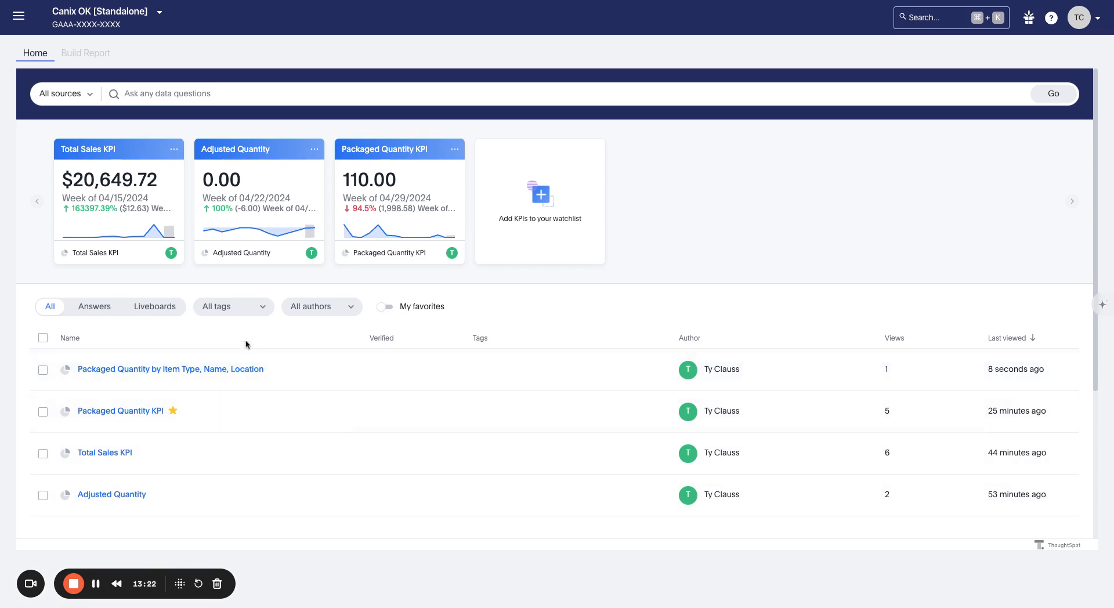
click(109, 52)
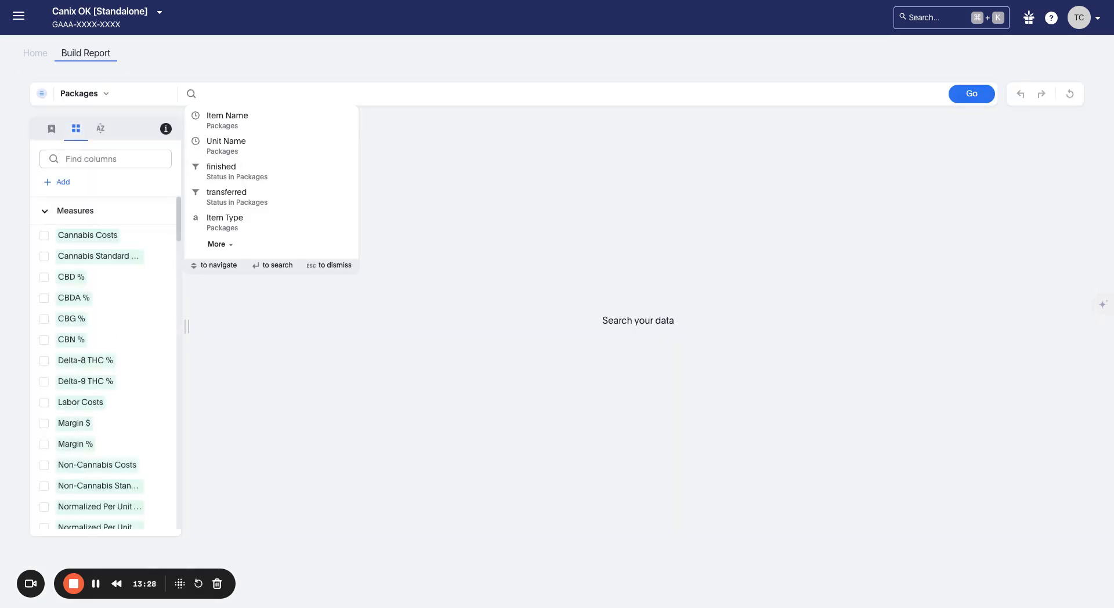
click(23, 55)
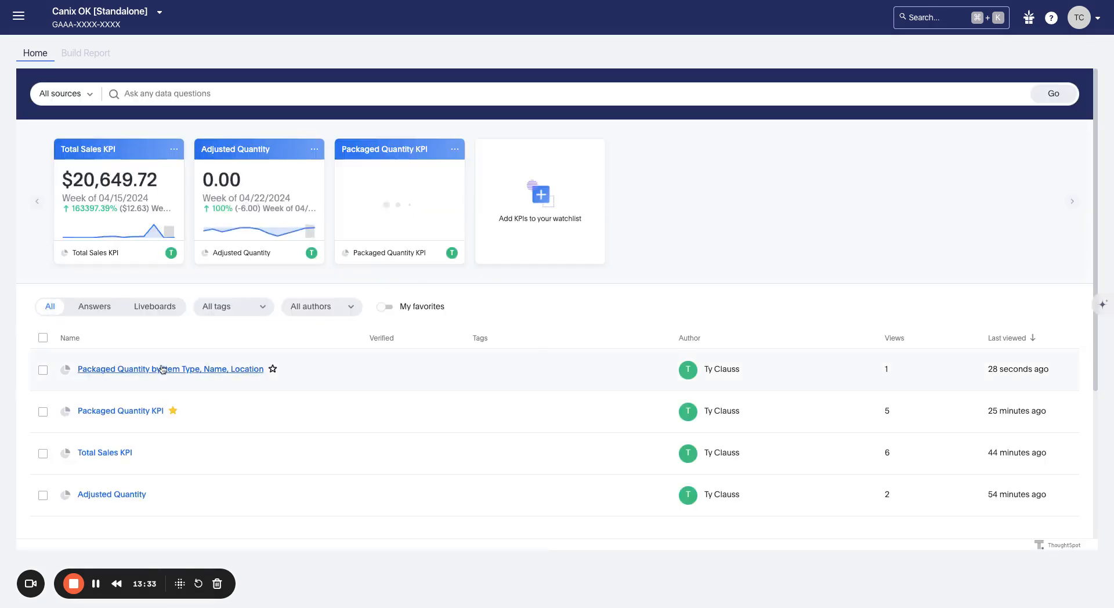
click(156, 368)
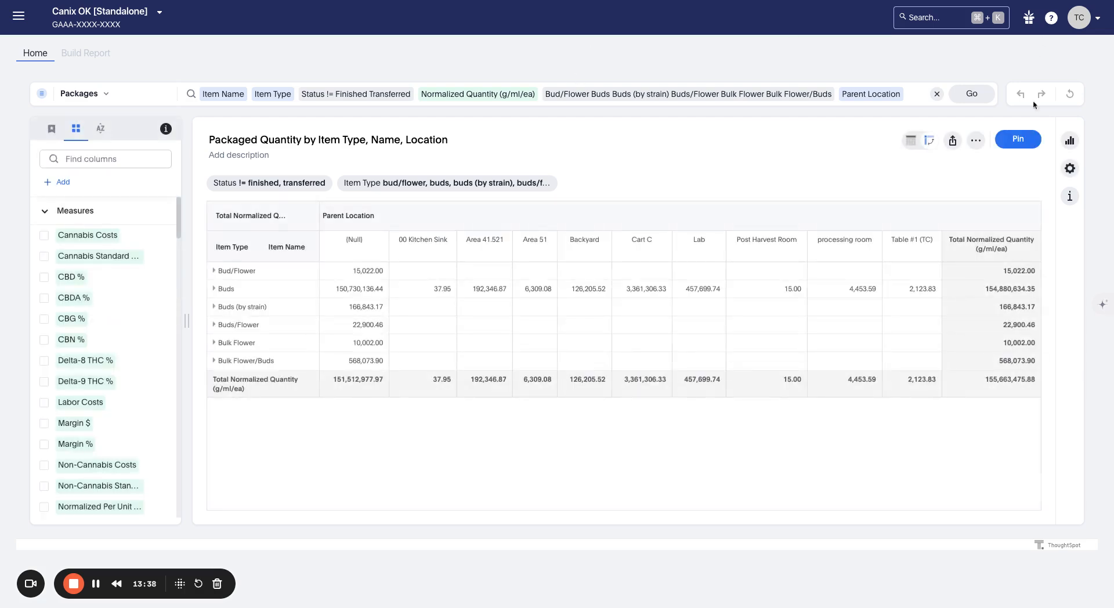
click(976, 140)
mouse_move(970, 261)
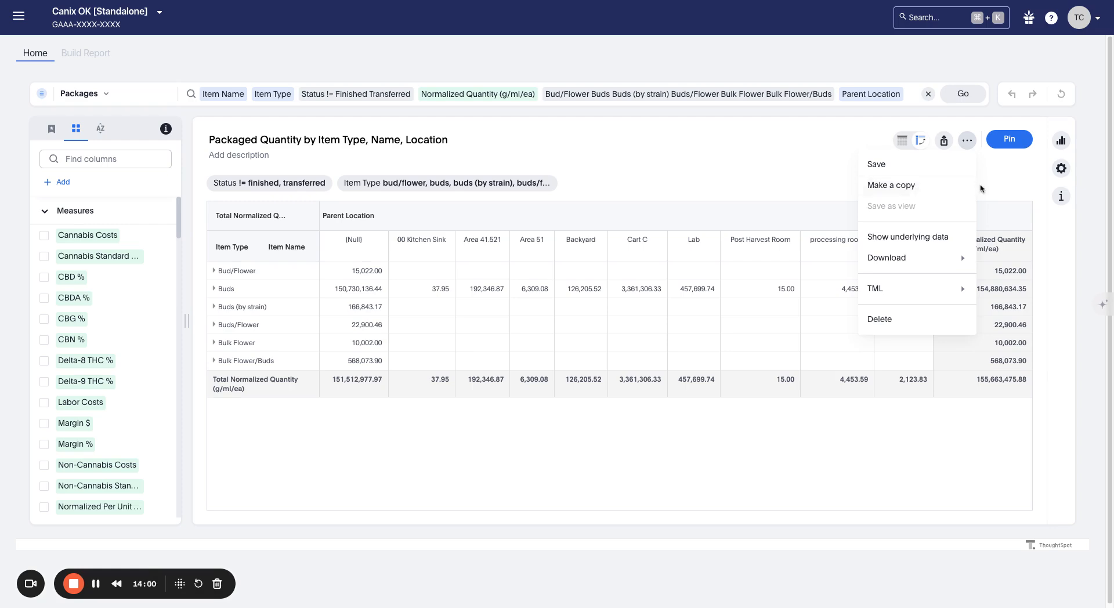
click(995, 189)
Step: Start sharing the report, save the sender's display name and add a colleague as recipient
click(946, 147)
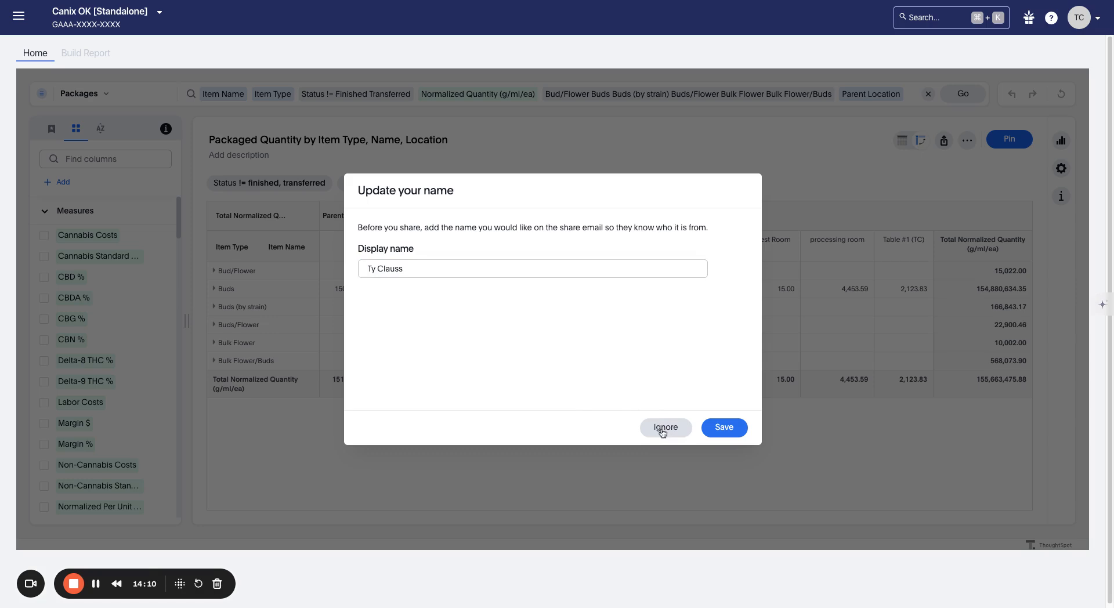
click(718, 428)
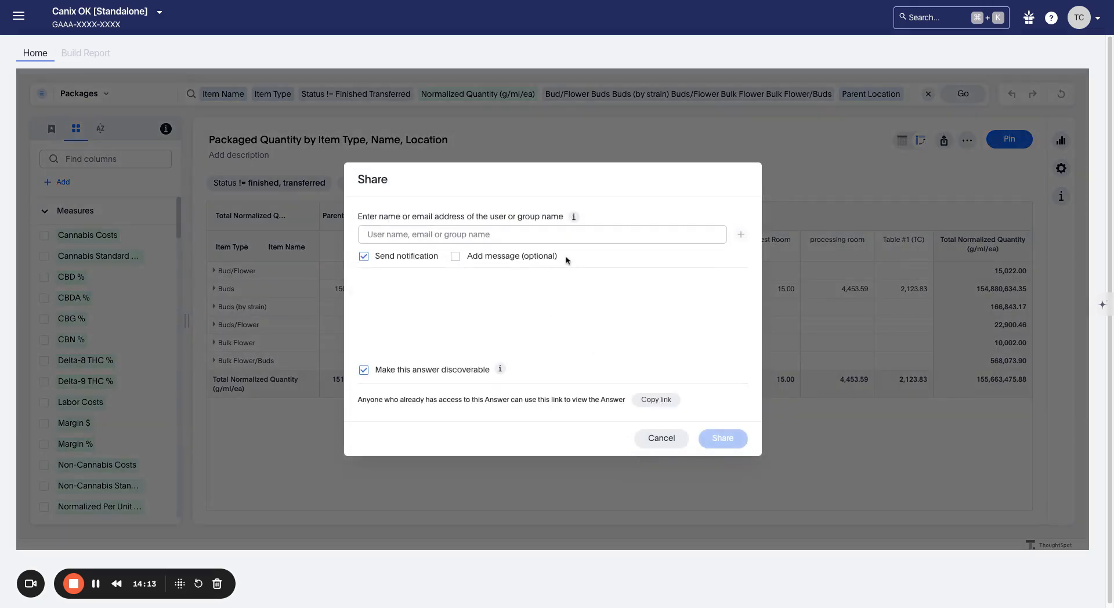
click(562, 234)
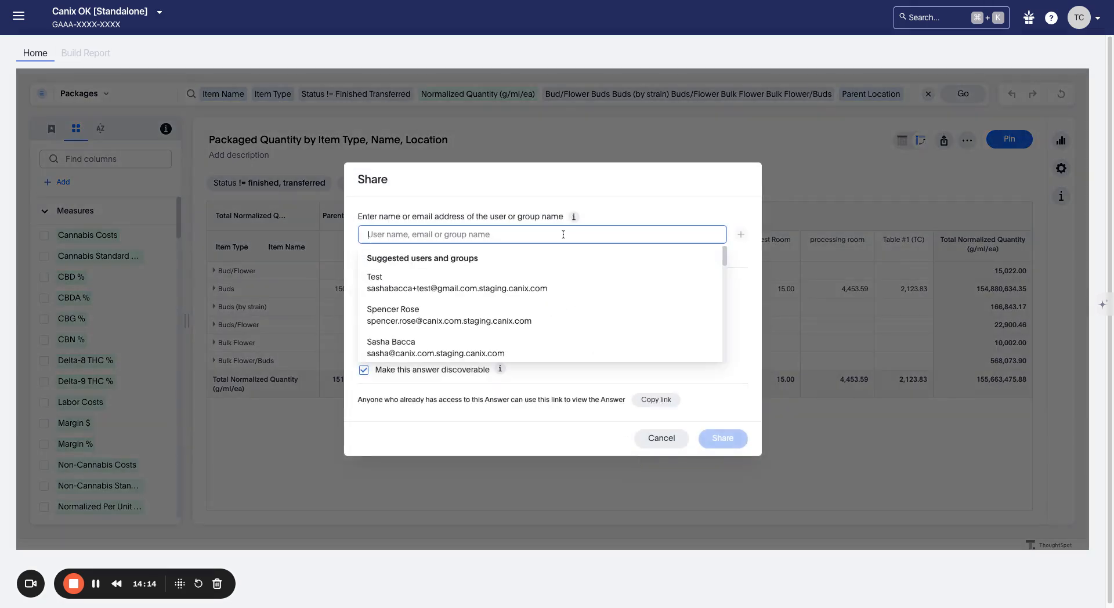
text(g)
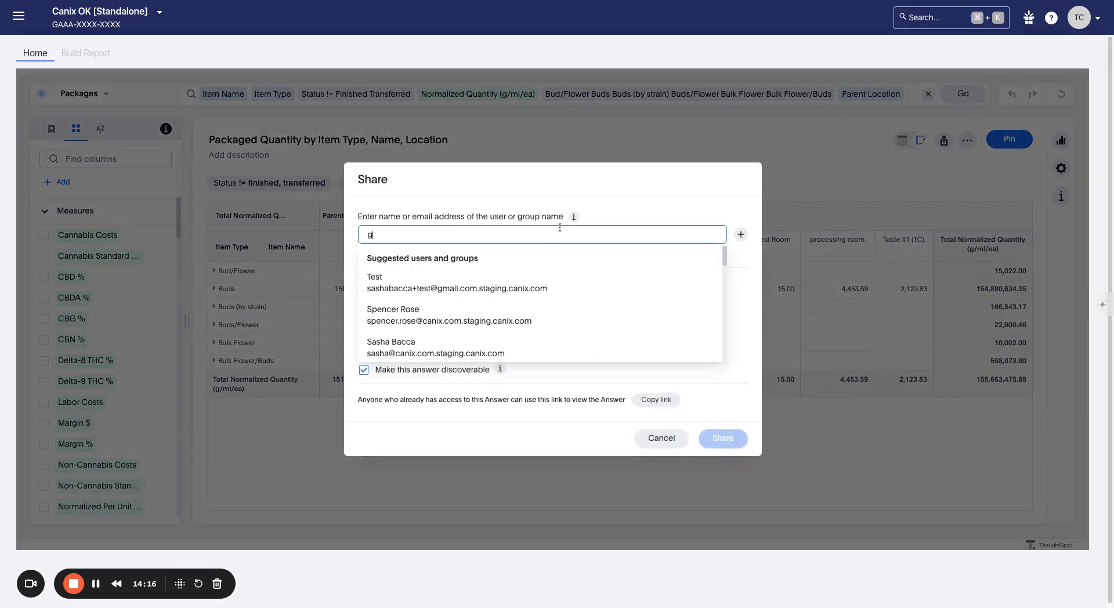
text(000)
key(ctrl+a)
key(BackSpace)
text(dustin)
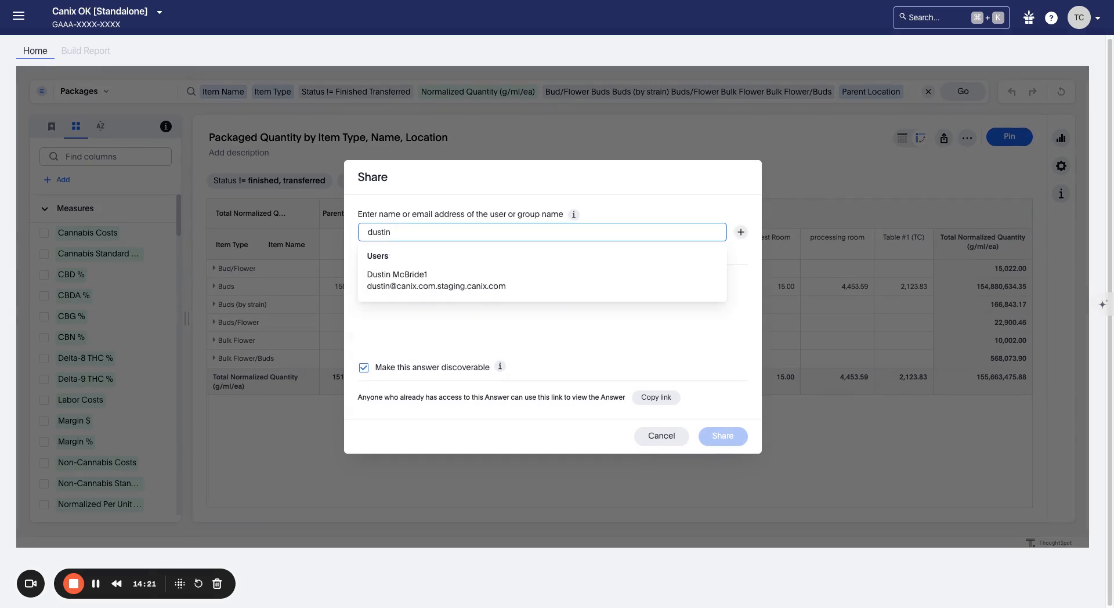
click(493, 284)
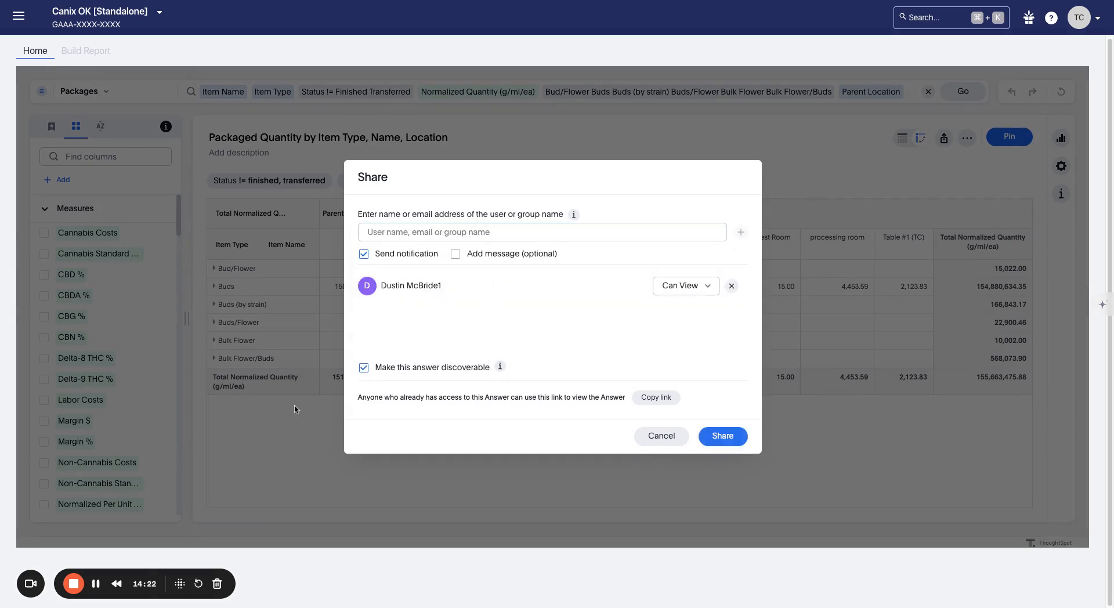
Step: Review the recipient's permission options and the link copying option, and cancel sharing the report
click(694, 286)
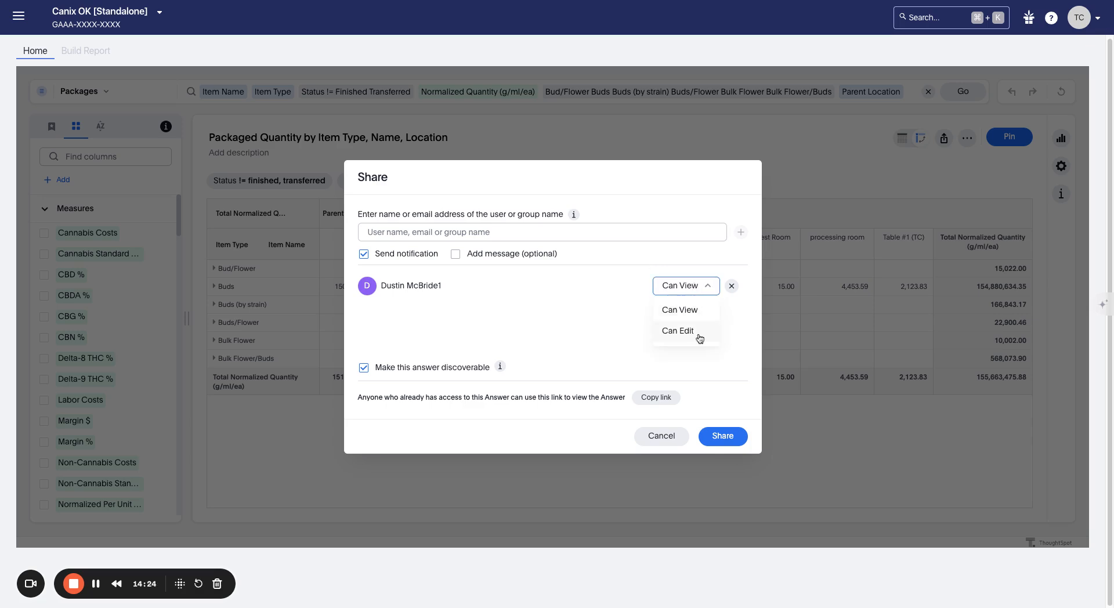
click(569, 330)
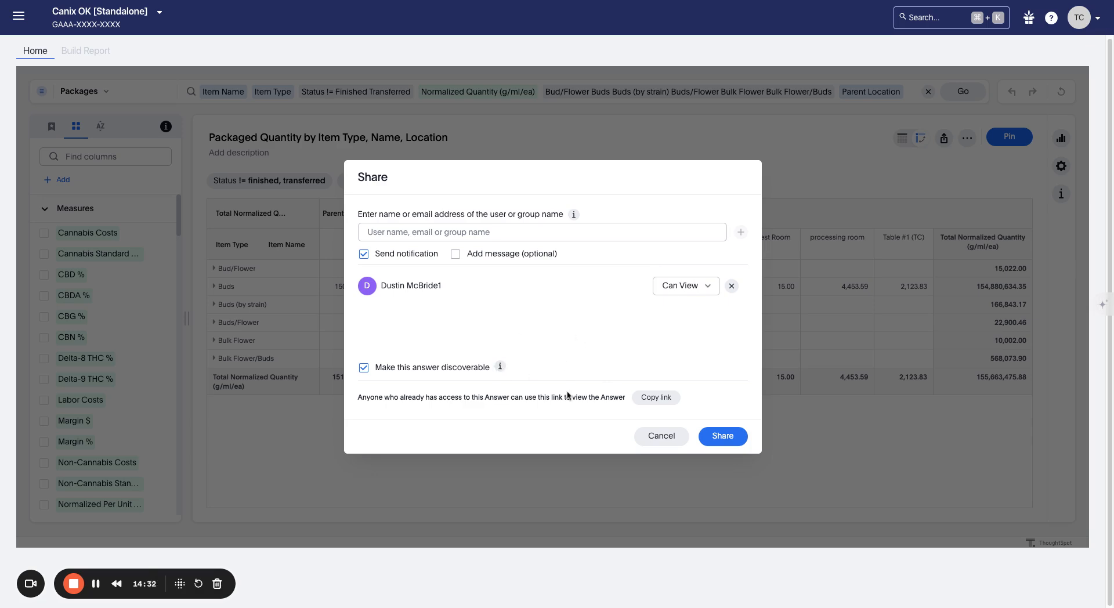
click(662, 394)
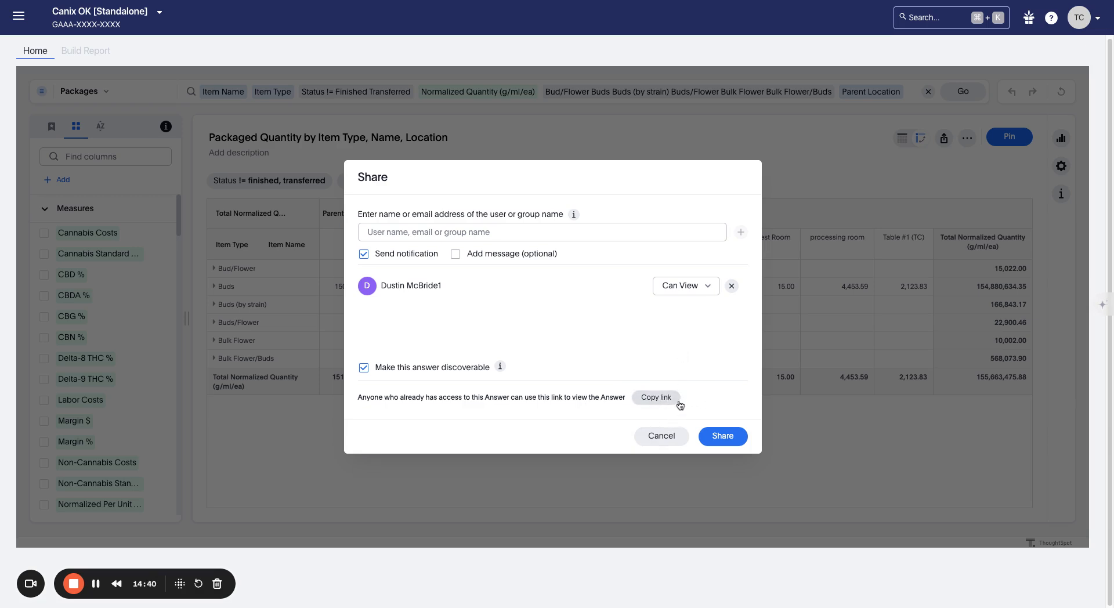
click(678, 439)
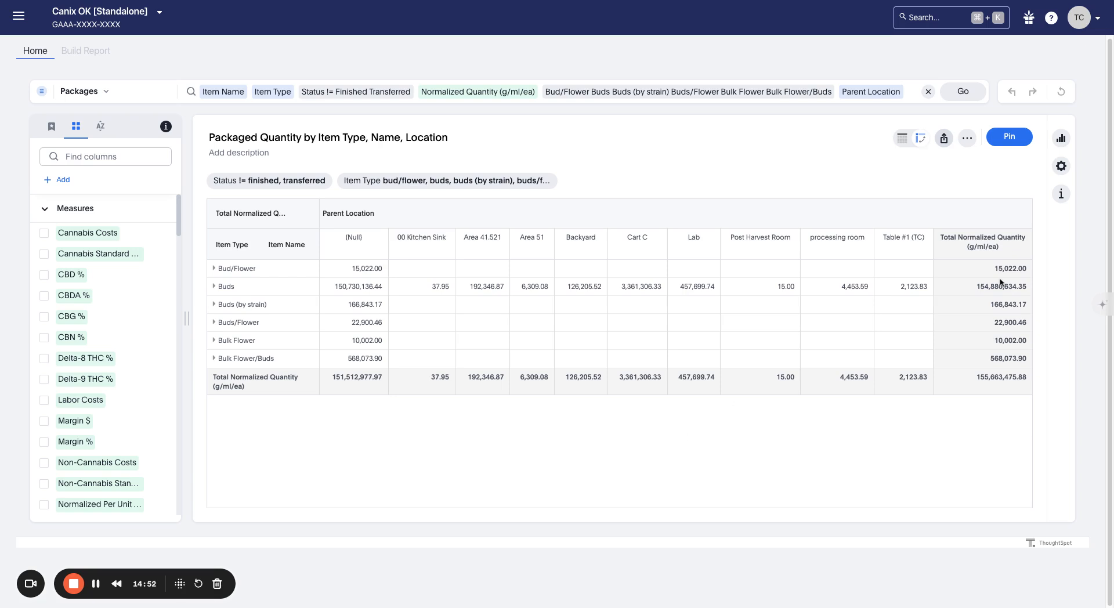
click(967, 142)
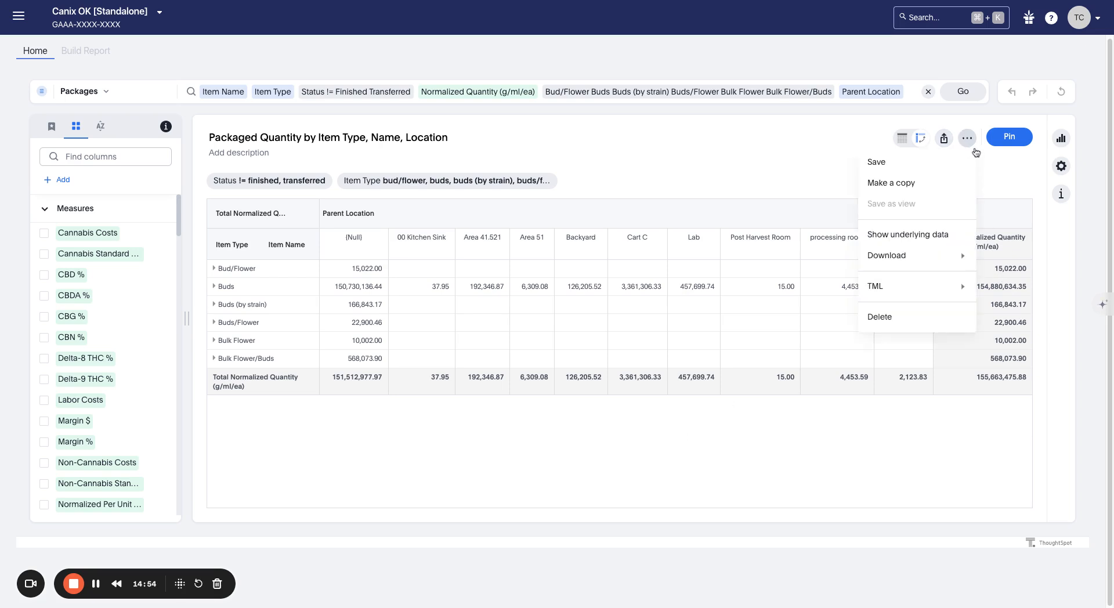
click(1007, 180)
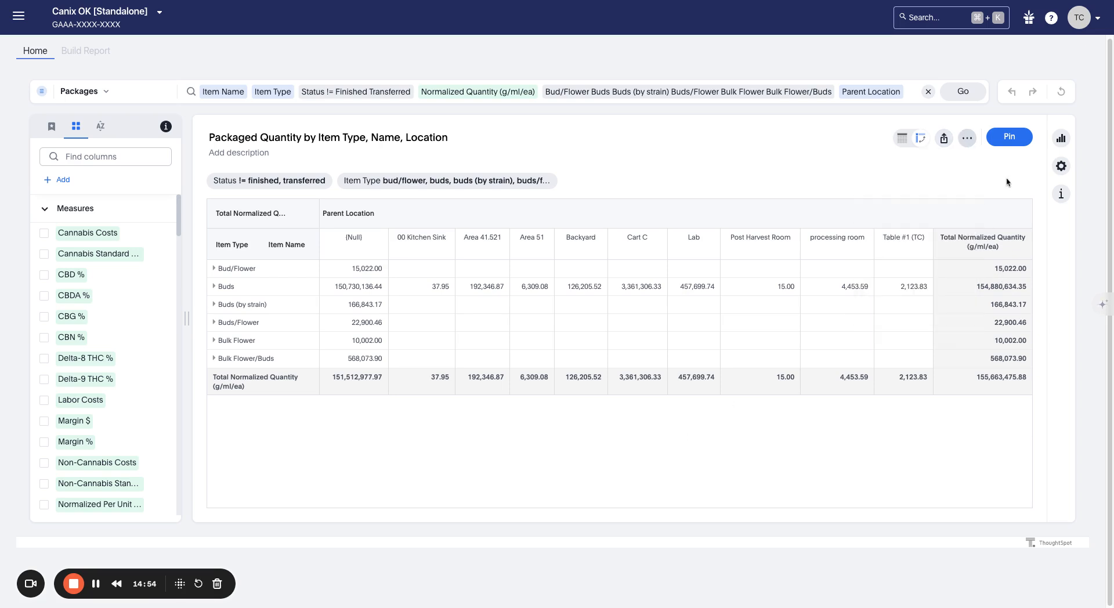
Step: Remove Parent Location from the pivot table's columns and apply the change
click(1060, 166)
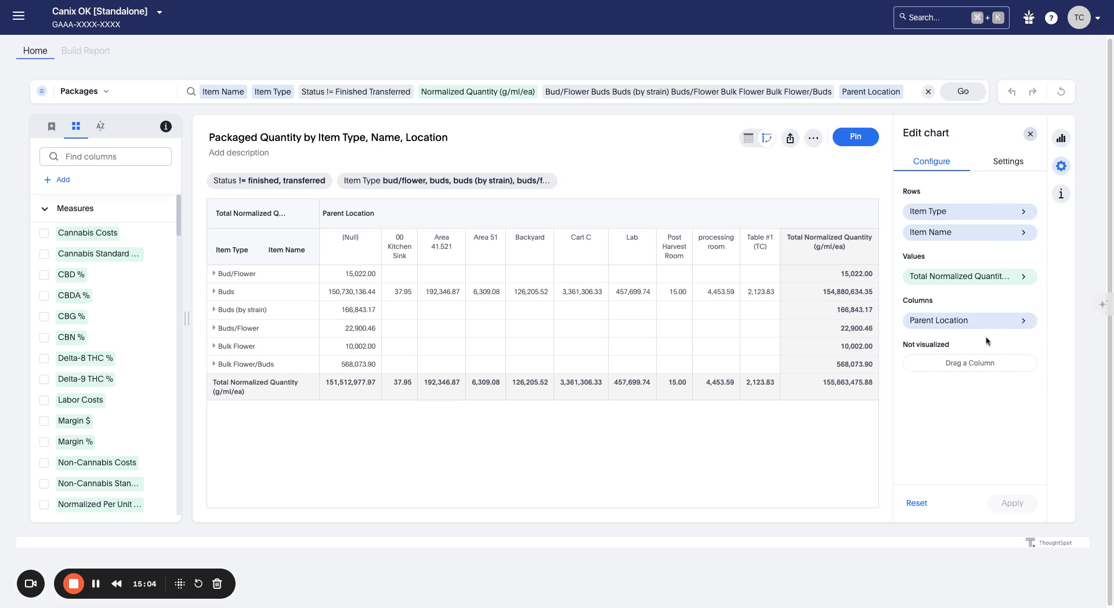
click(1024, 326)
click(911, 136)
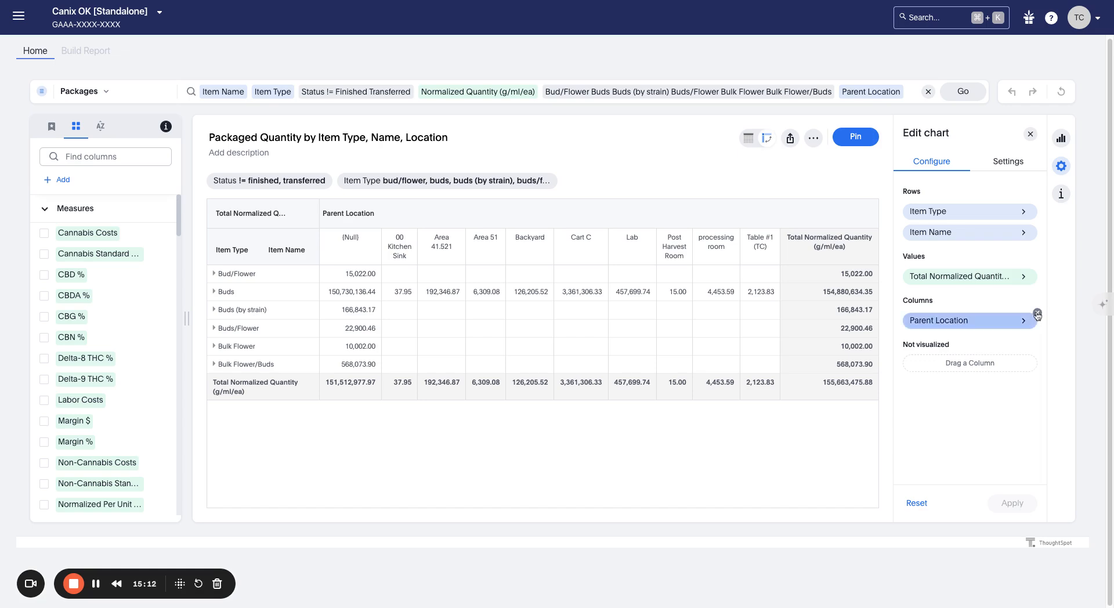
click(1037, 315)
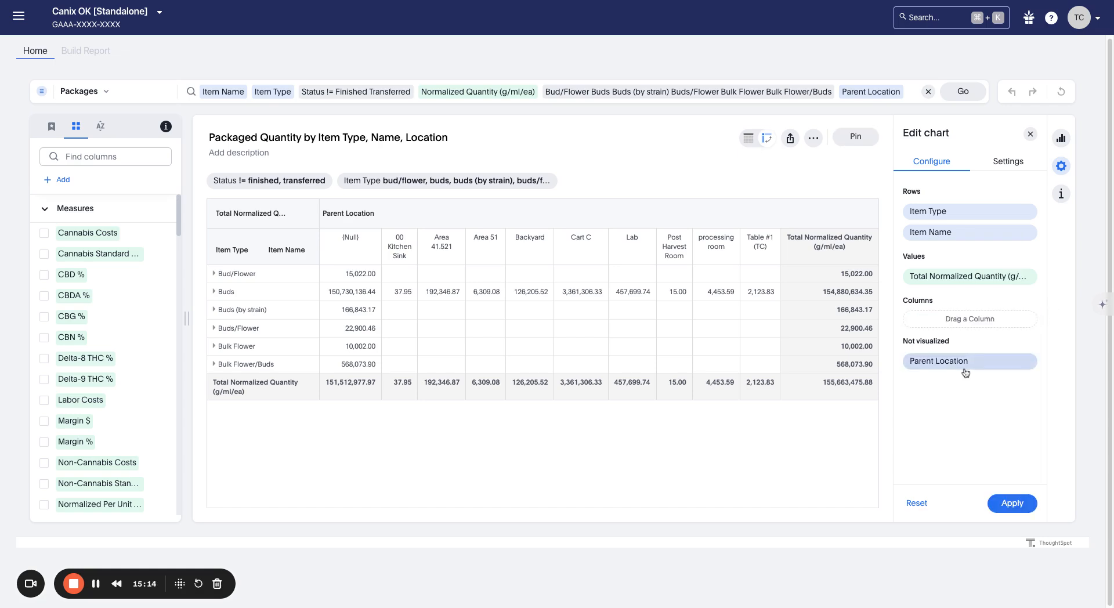
click(910, 99)
click(583, 360)
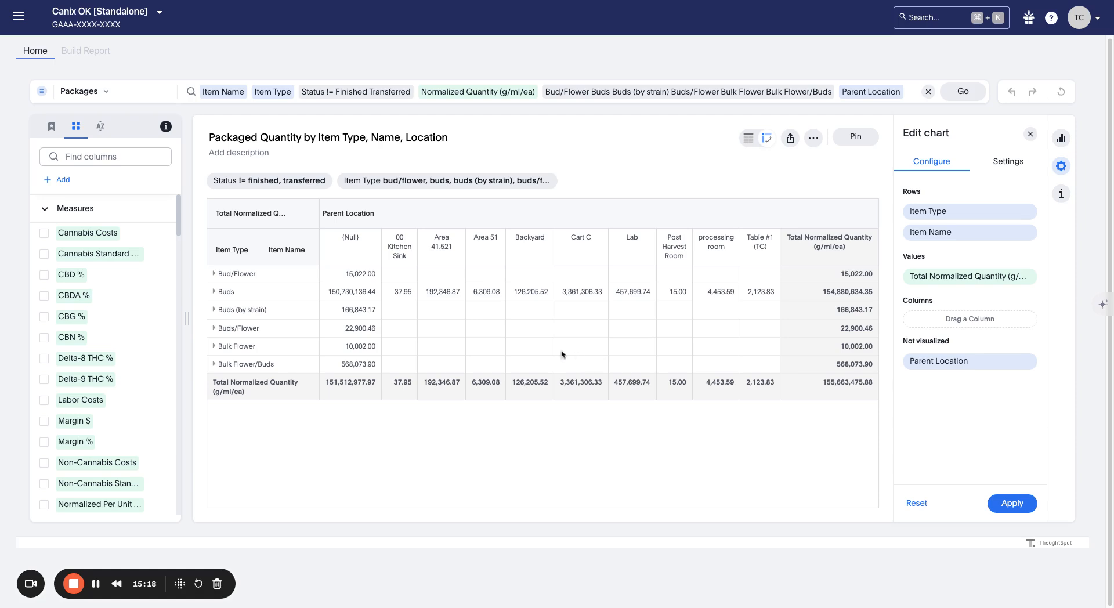
click(156, 159)
click(658, 356)
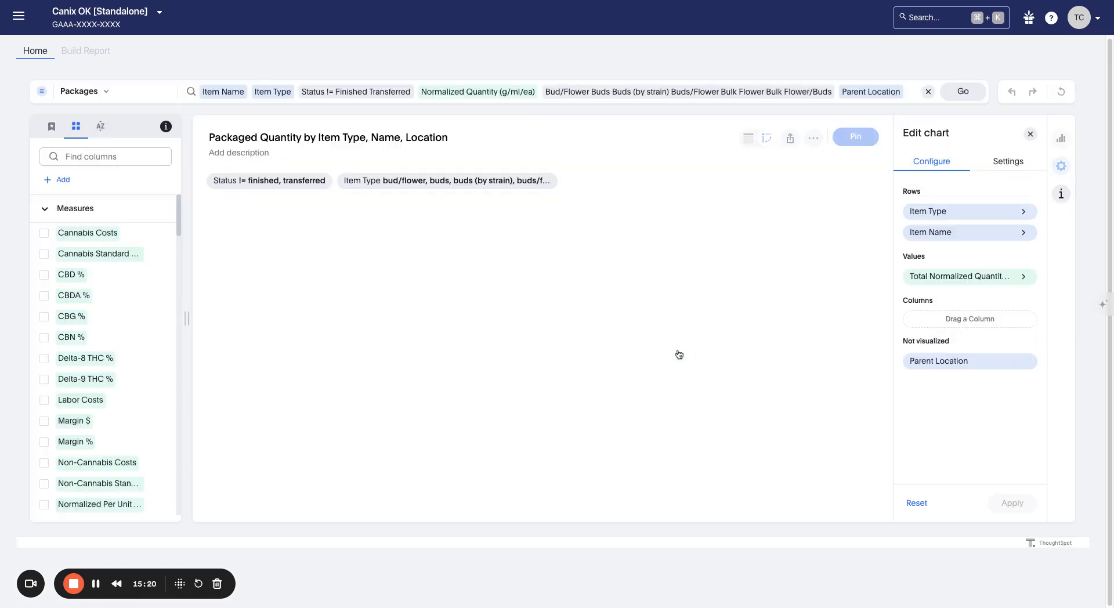
Step: Add the Facility Name attribute to the report and apply it as the pivot table's columns
click(133, 158)
text(fac)
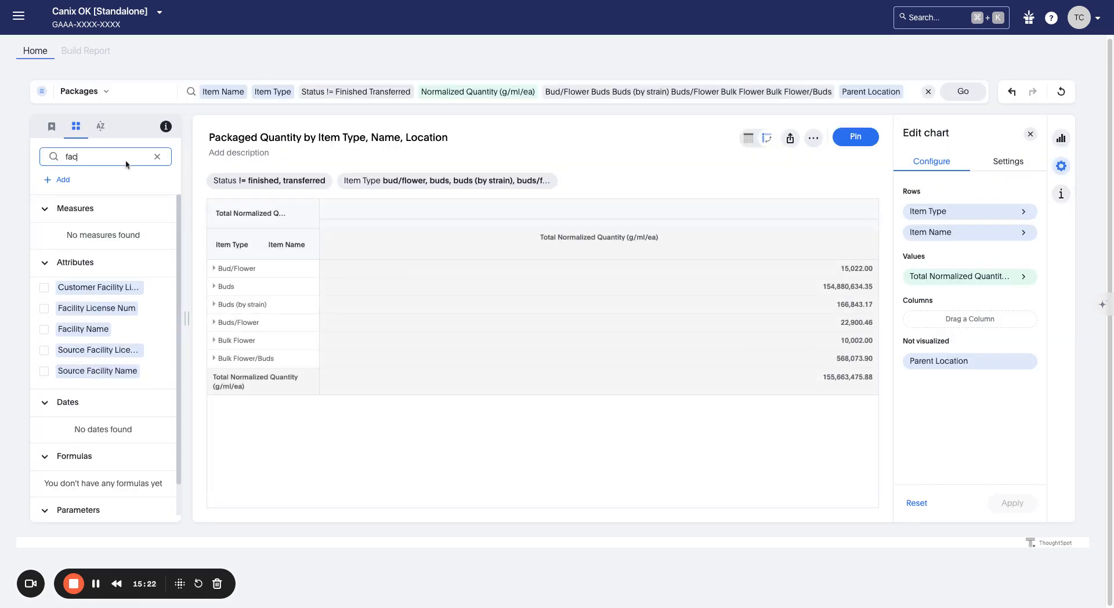
click(44, 328)
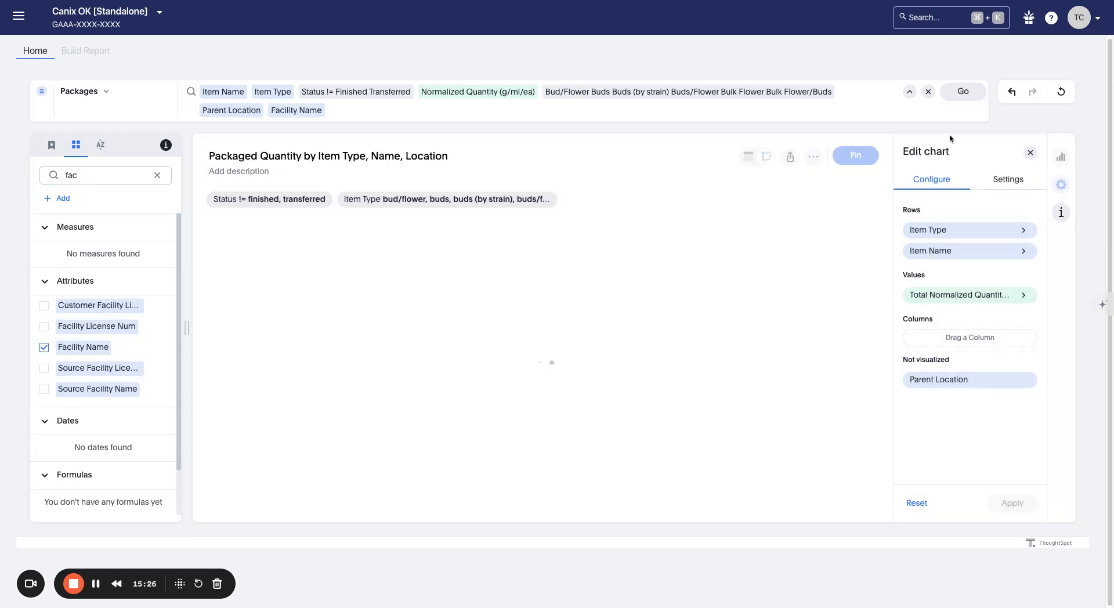
click(962, 93)
drag(998, 410, 995, 331)
click(1014, 513)
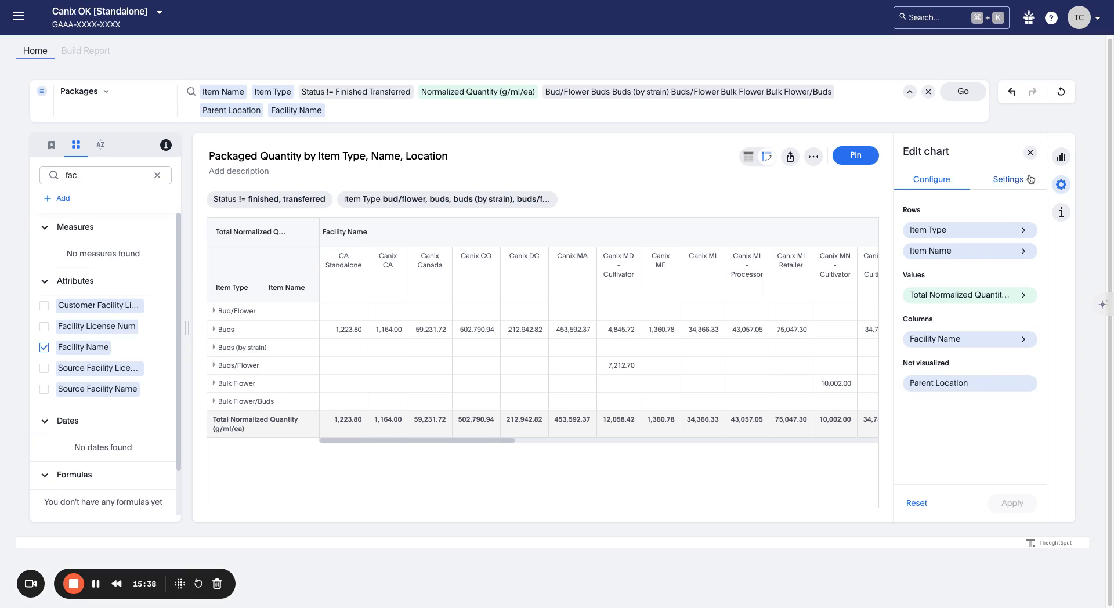
Step: Examine the pivot table's settings for grand totals, subtotals, summary position, value display and display format calculations
click(1061, 185)
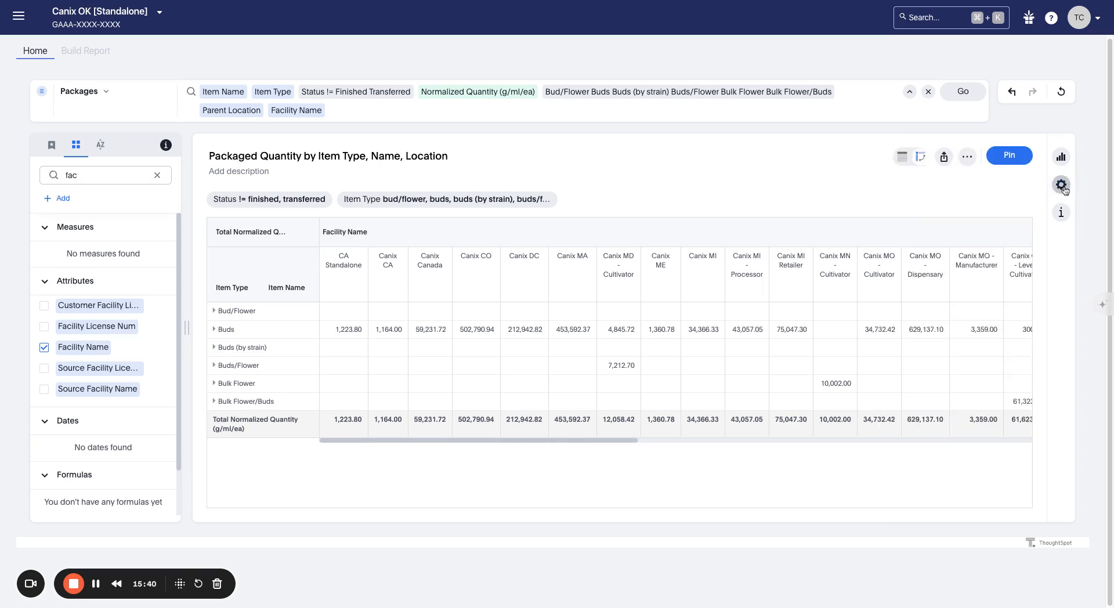
click(1061, 184)
click(1026, 182)
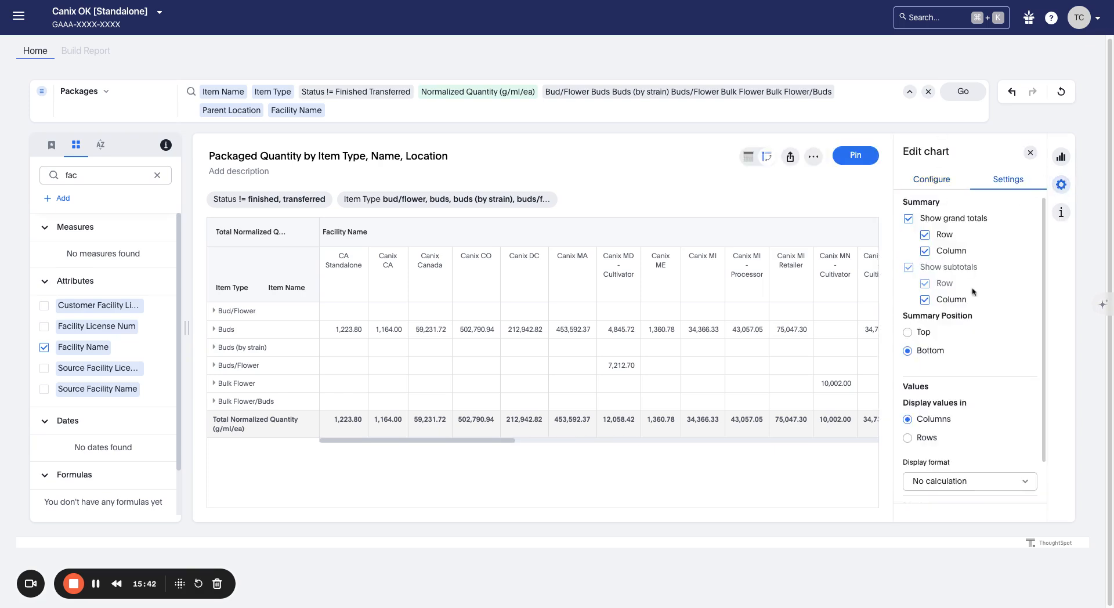
scroll(977, 209, down, 1)
scroll(979, 218, up, 1)
scroll(979, 217, down, 1)
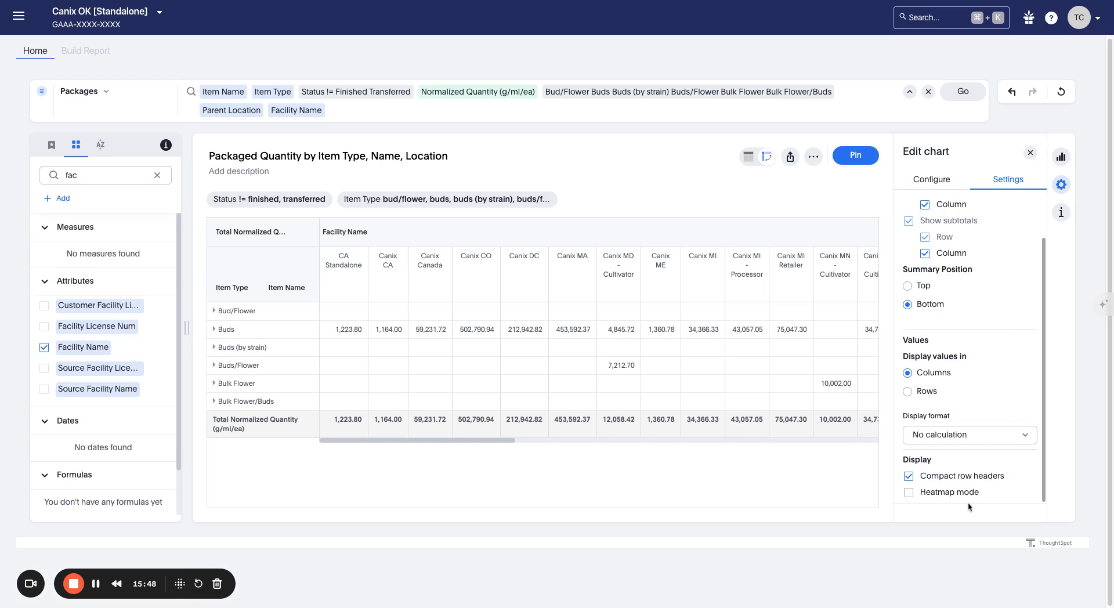
click(934, 440)
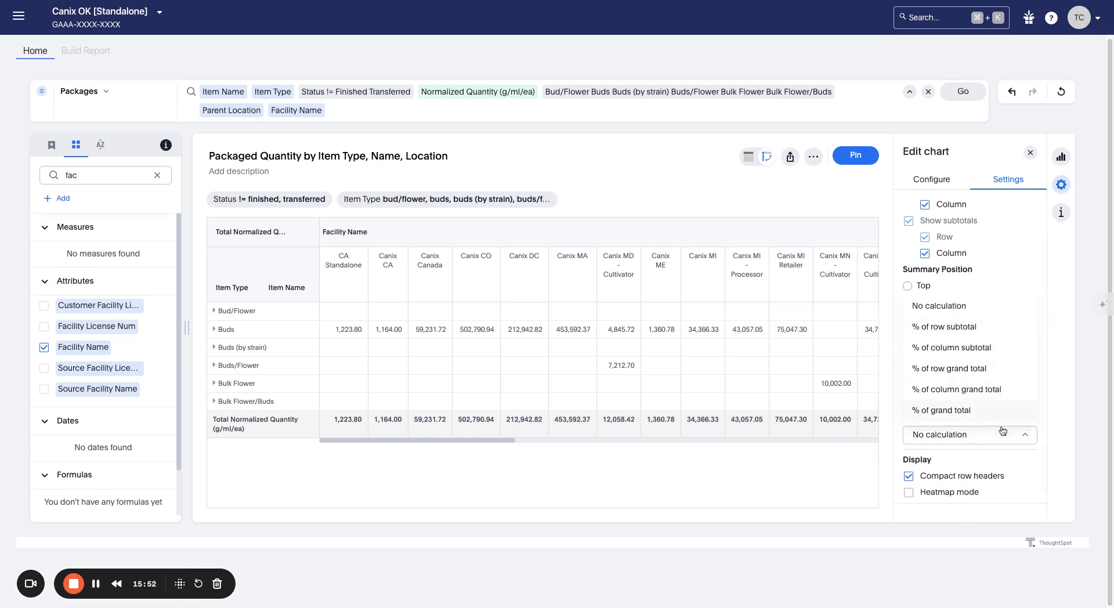
click(1066, 438)
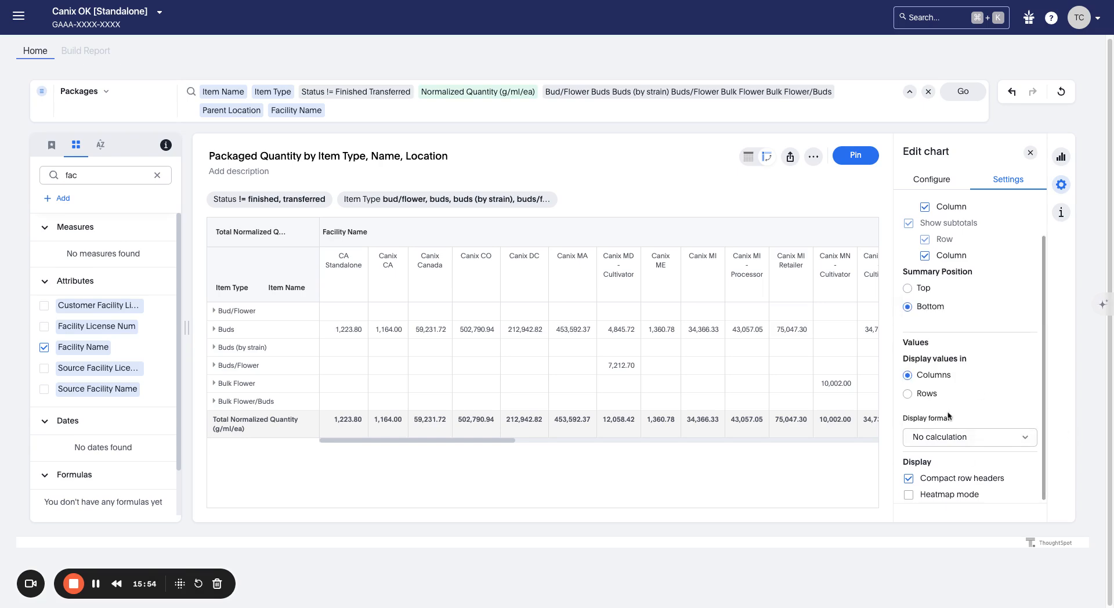
Step: Try displaying the pivot table's values in rows and switch them back to columns
click(925, 394)
click(924, 383)
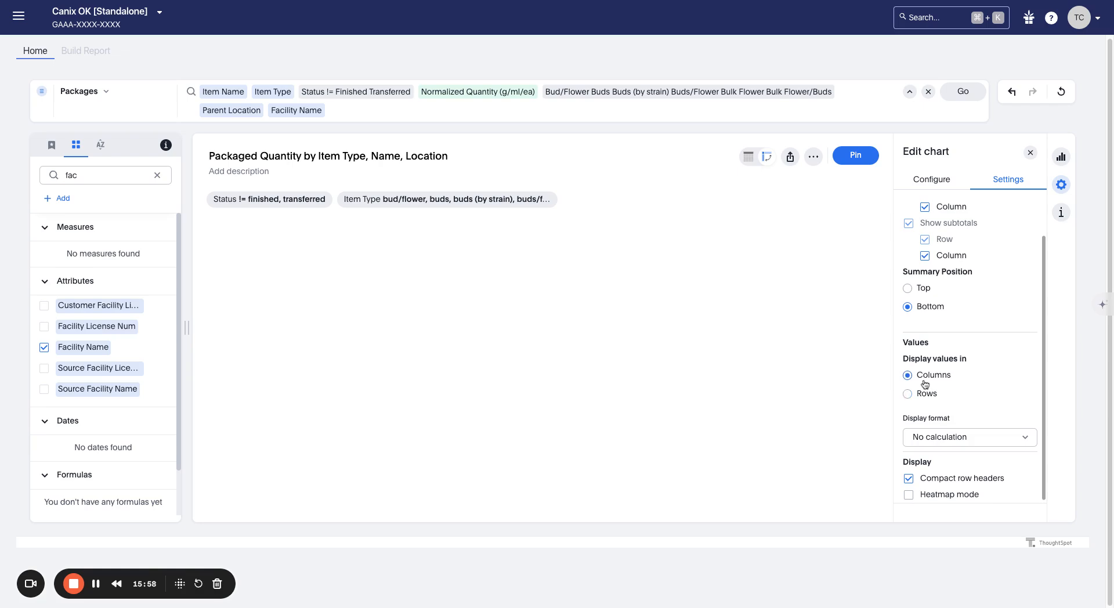
Step: Try showing the pivot table's values in rows and its summary at the top, restoring columns and bottom
click(927, 395)
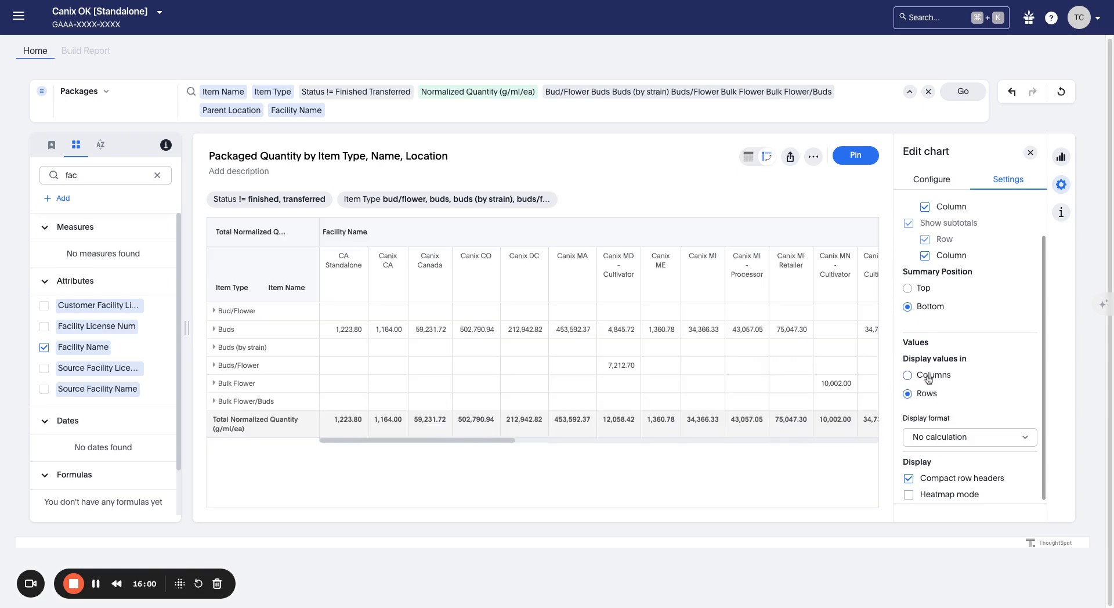
click(928, 377)
scroll(927, 307, up, 1)
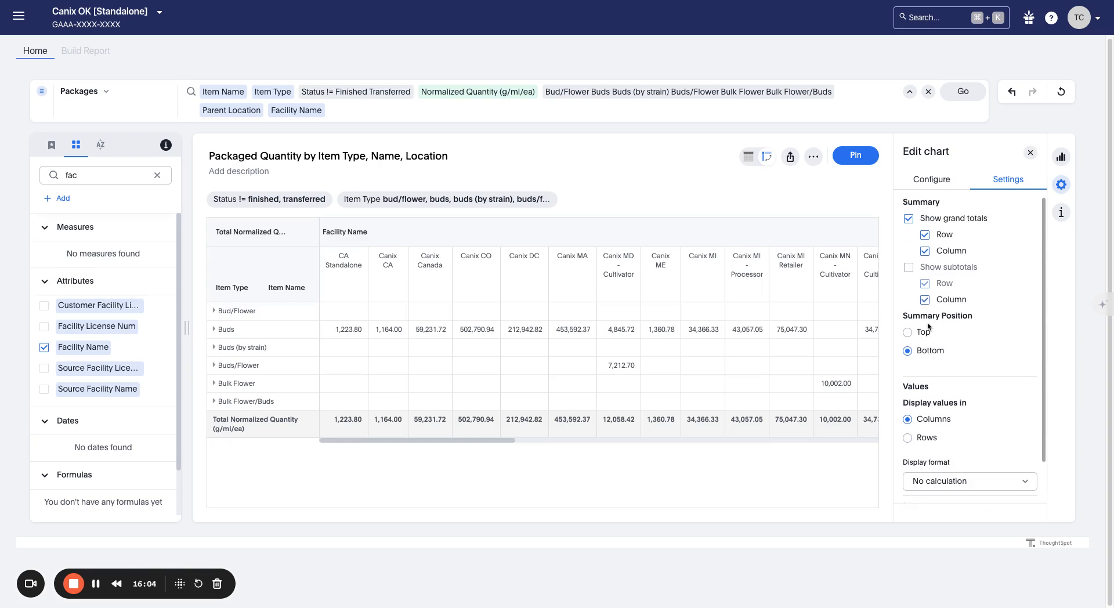
click(925, 332)
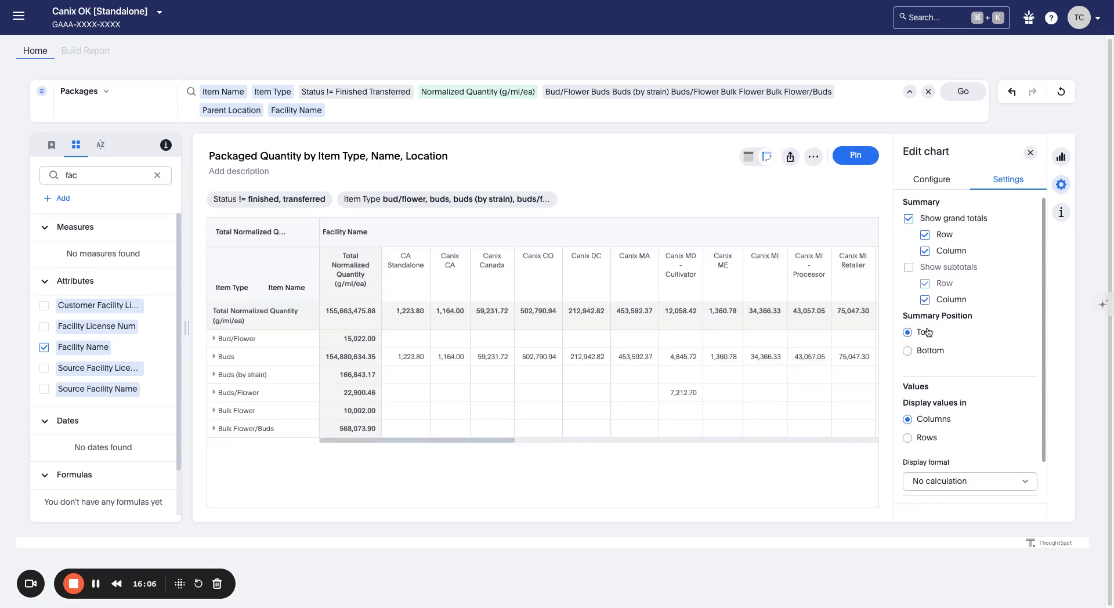
click(925, 357)
Step: Set the pivot table's display format to % of grand total
scroll(952, 371, down, 1)
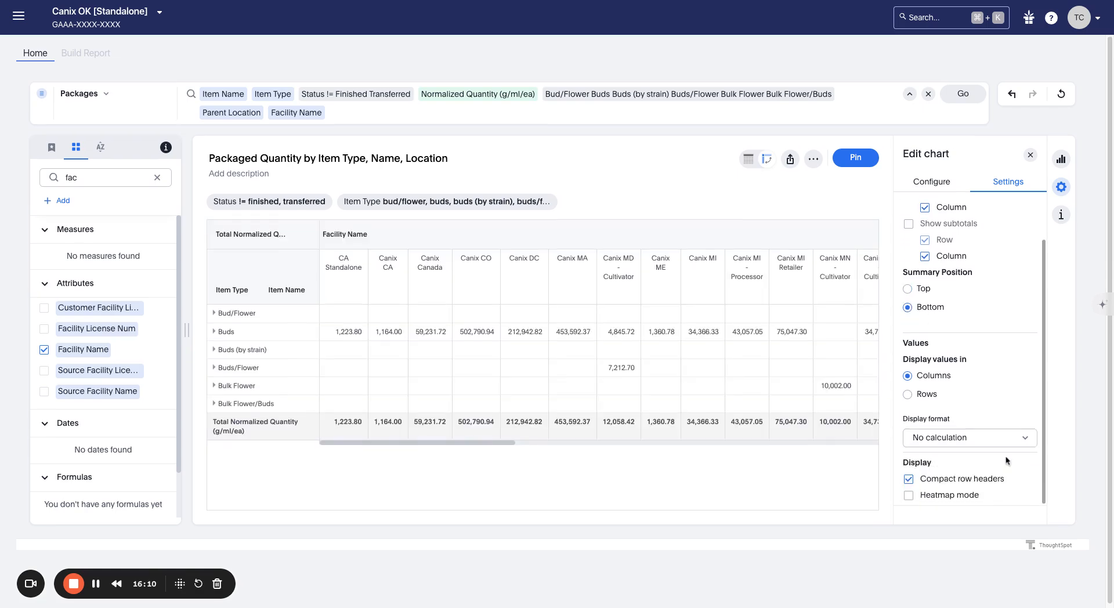
click(976, 436)
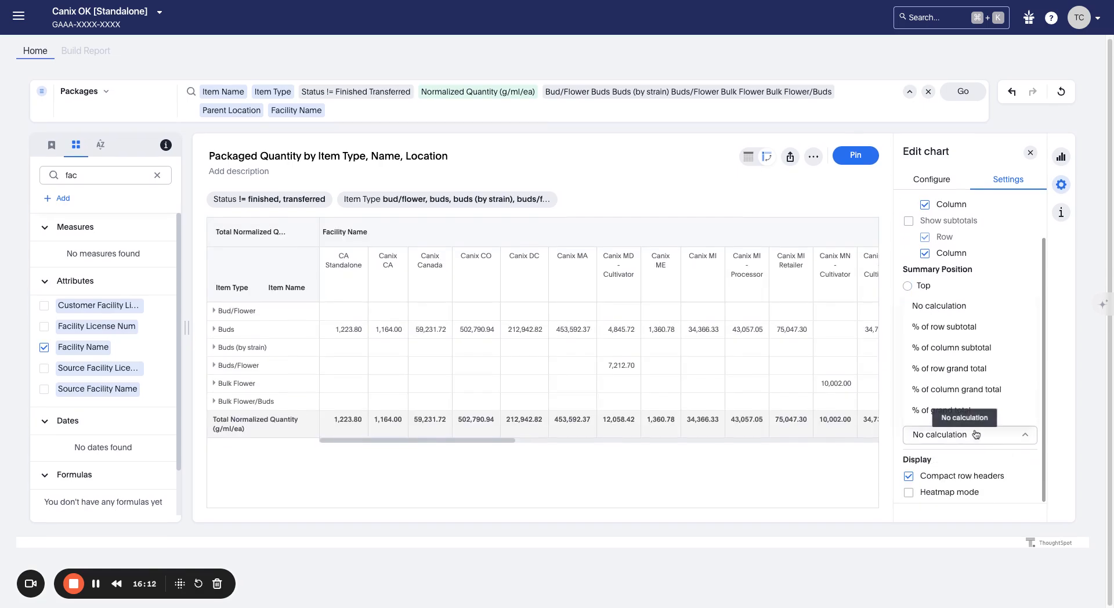
click(961, 410)
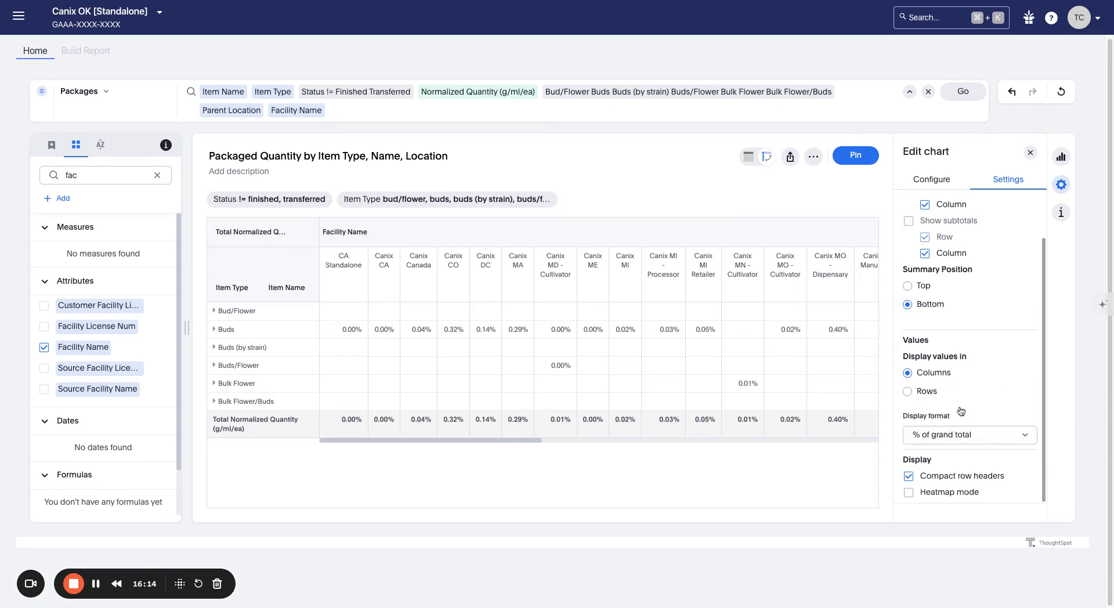
Step: Examine the grand total percentages across facilities, expanding the Buds item type to inspect its items and collapsing it again
drag(512, 440, 855, 469)
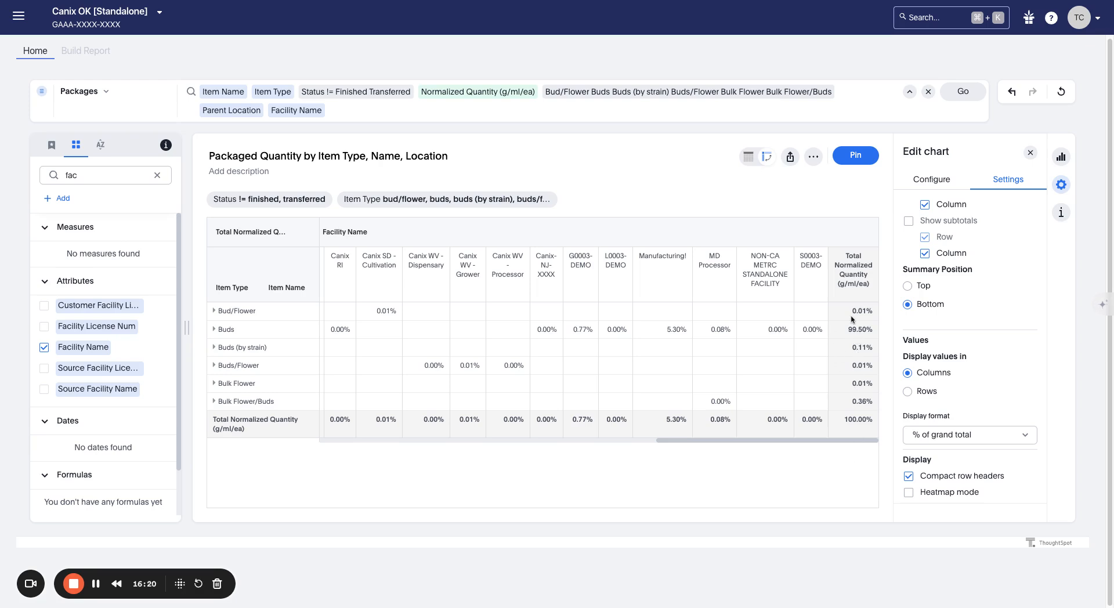
click(214, 329)
drag(707, 506, 366, 387)
drag(547, 509, 937, 533)
scroll(846, 416, down, 2)
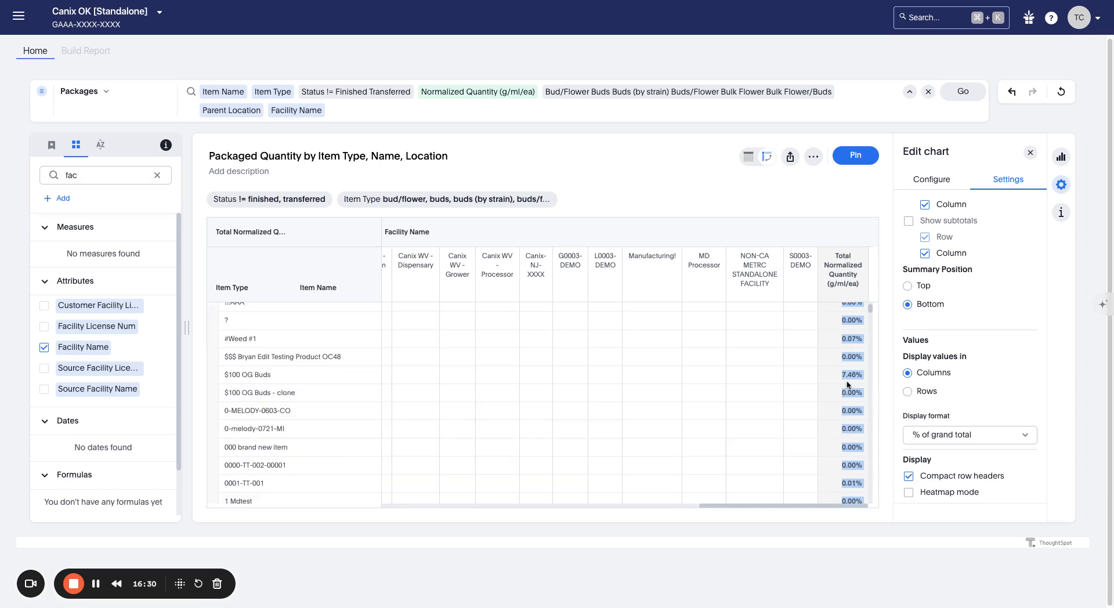
drag(834, 509, 409, 506)
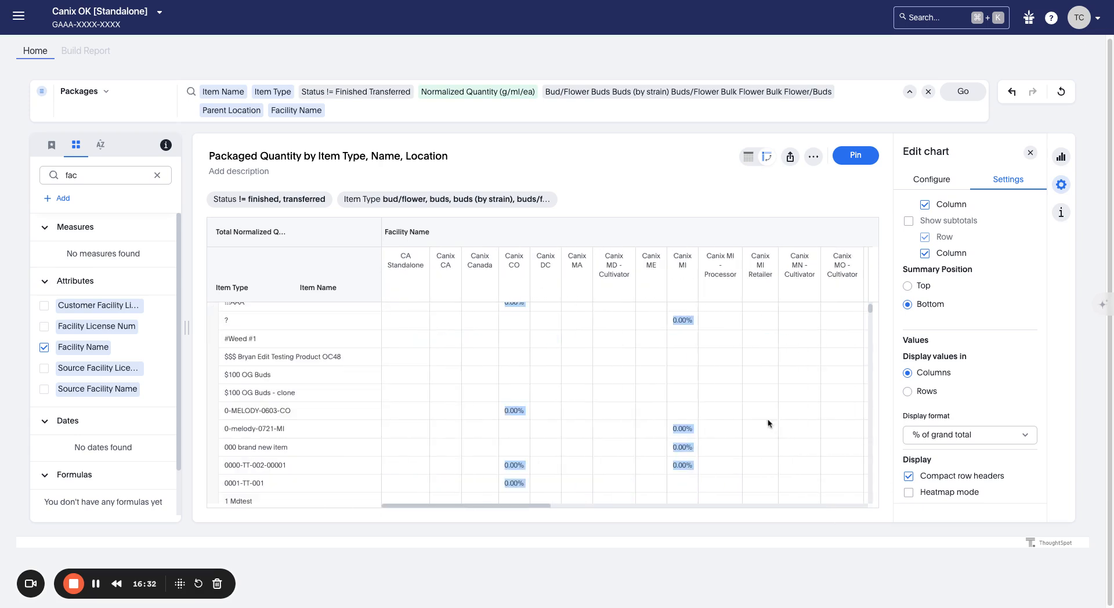
scroll(986, 374, up, 2)
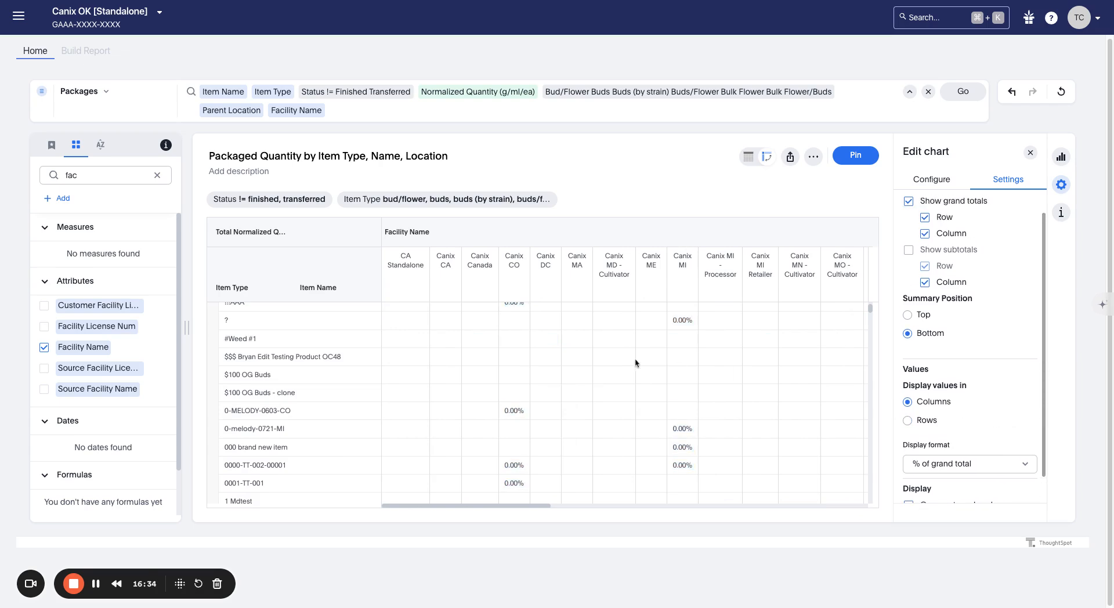
click(214, 331)
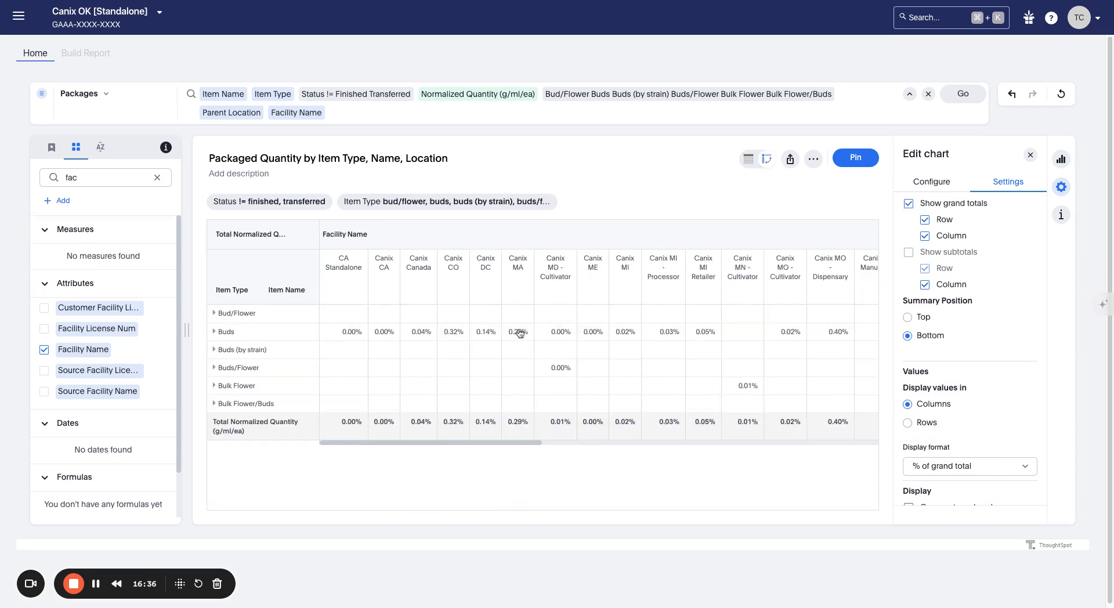
Step: Review the pivot table's configuration and settings, and close the chart editor
click(954, 180)
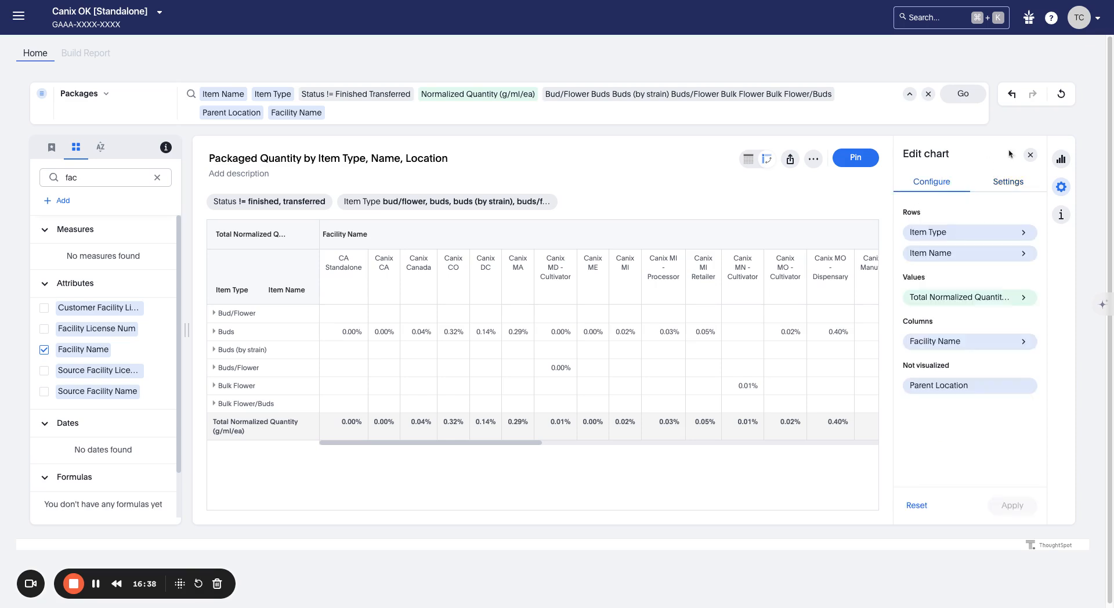
click(987, 183)
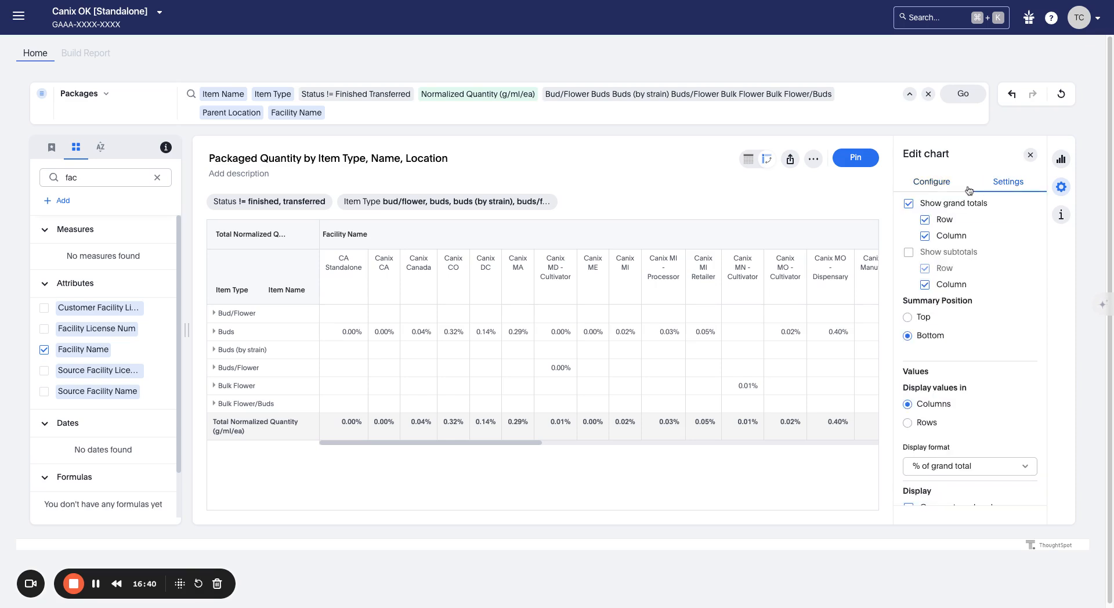
click(967, 189)
click(1030, 155)
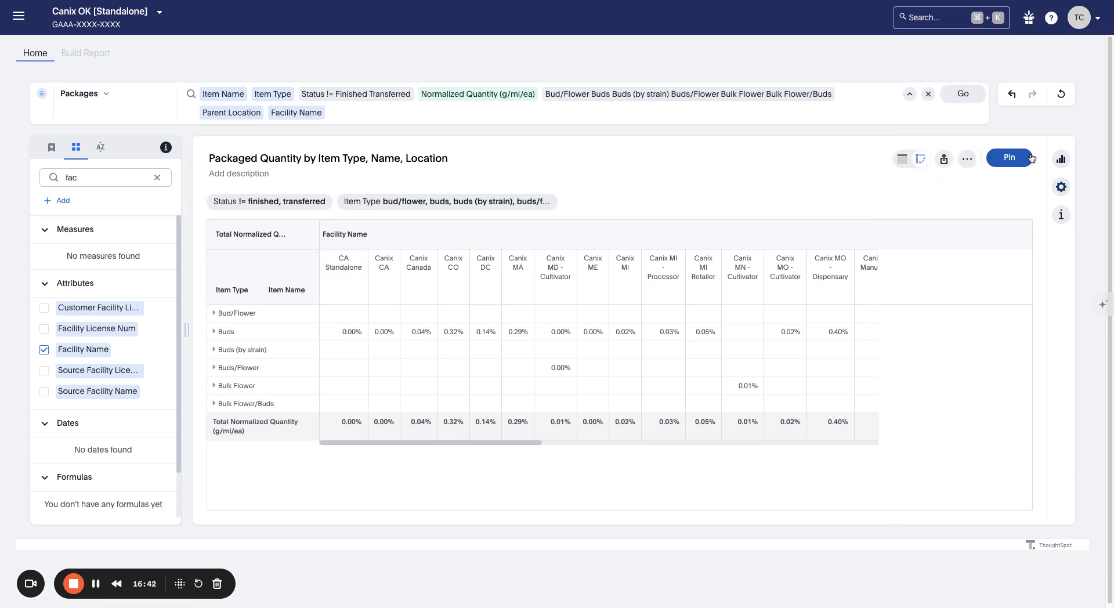
Step: Examine the available chart types for the report and close the chart list, keeping the pivot table
click(1060, 158)
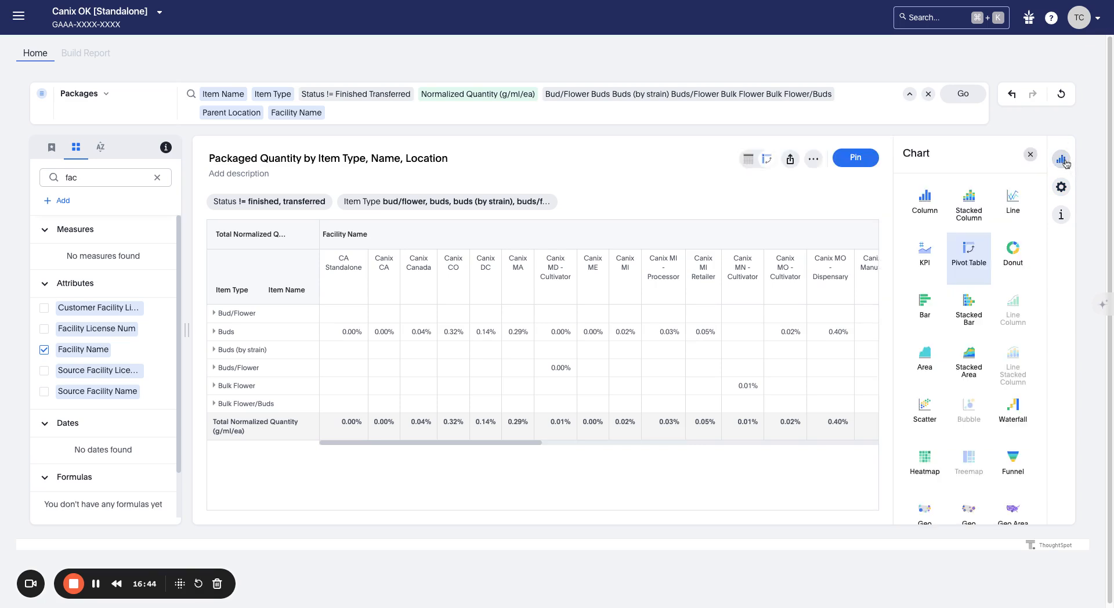
scroll(986, 325, down, 5)
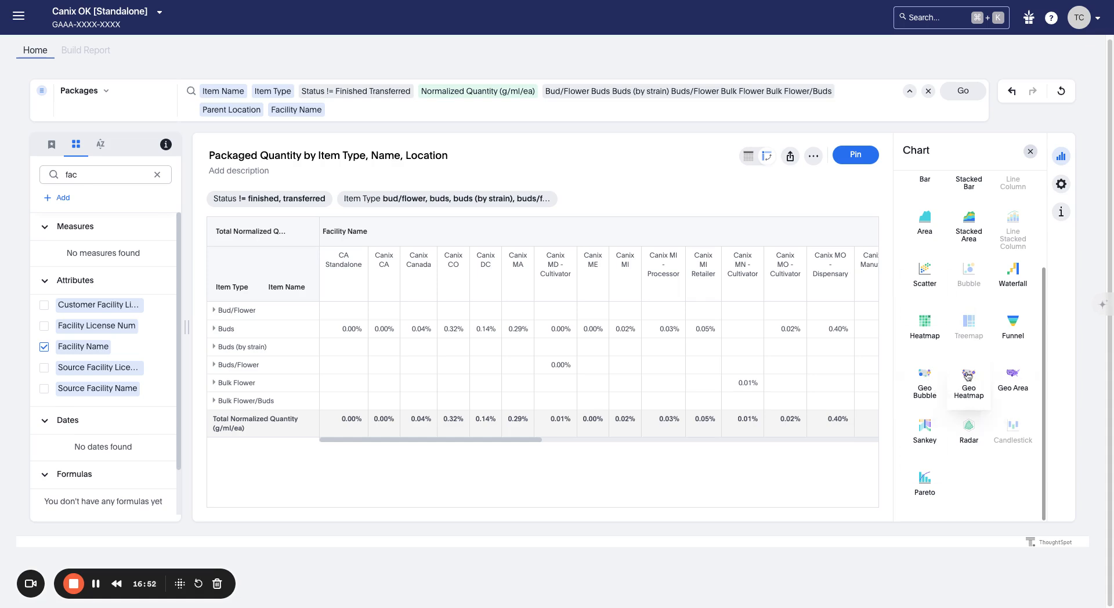
scroll(970, 383, up, 2)
scroll(974, 394, up, 2)
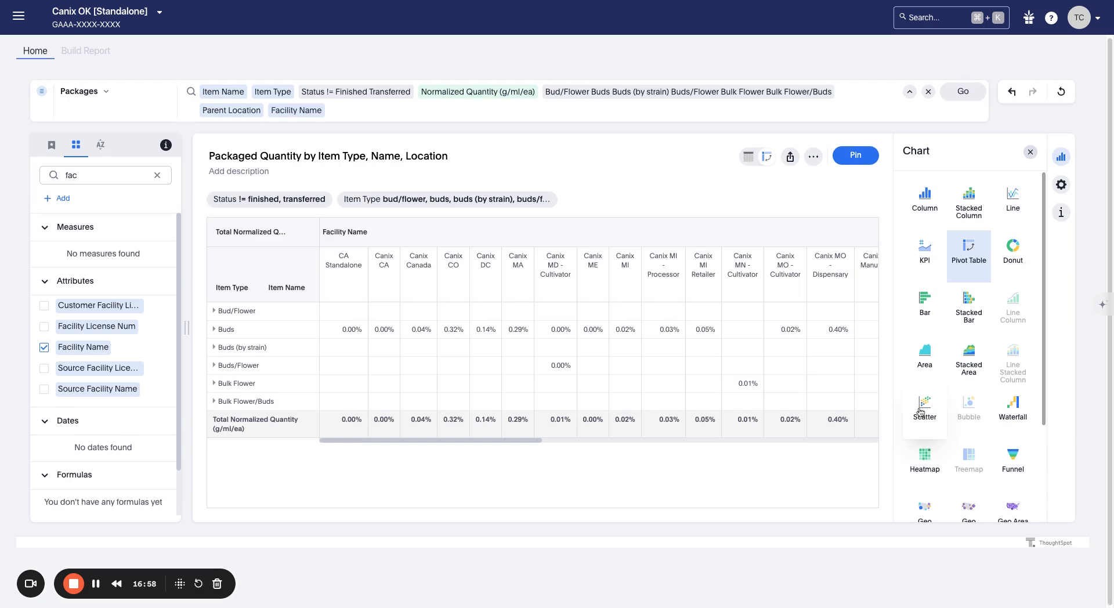
scroll(926, 413, up, 1)
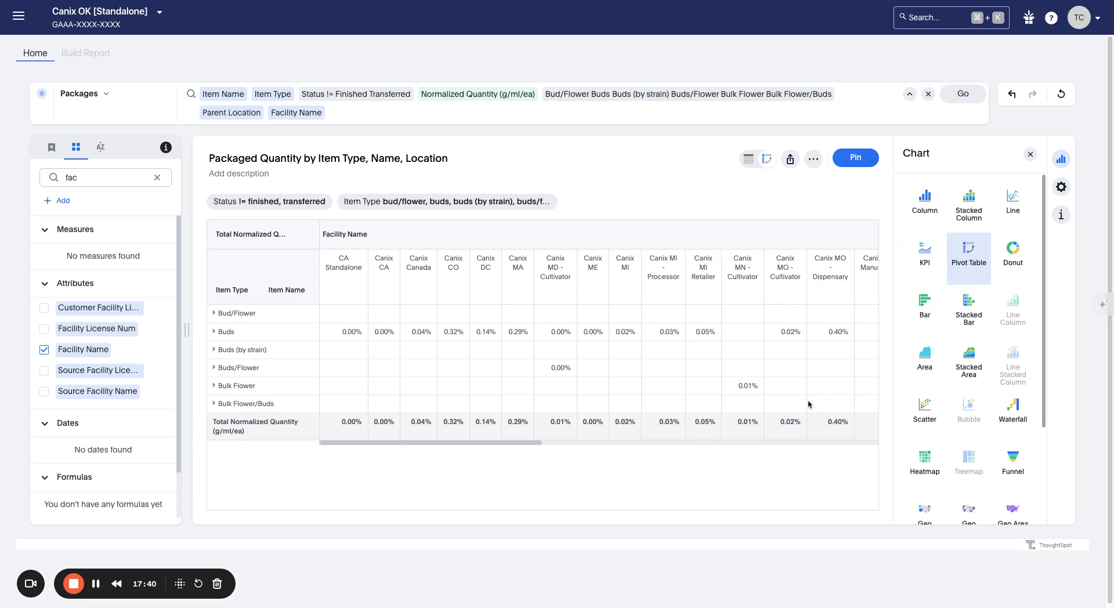
scroll(974, 321, down, 1)
scroll(968, 316, down, 2)
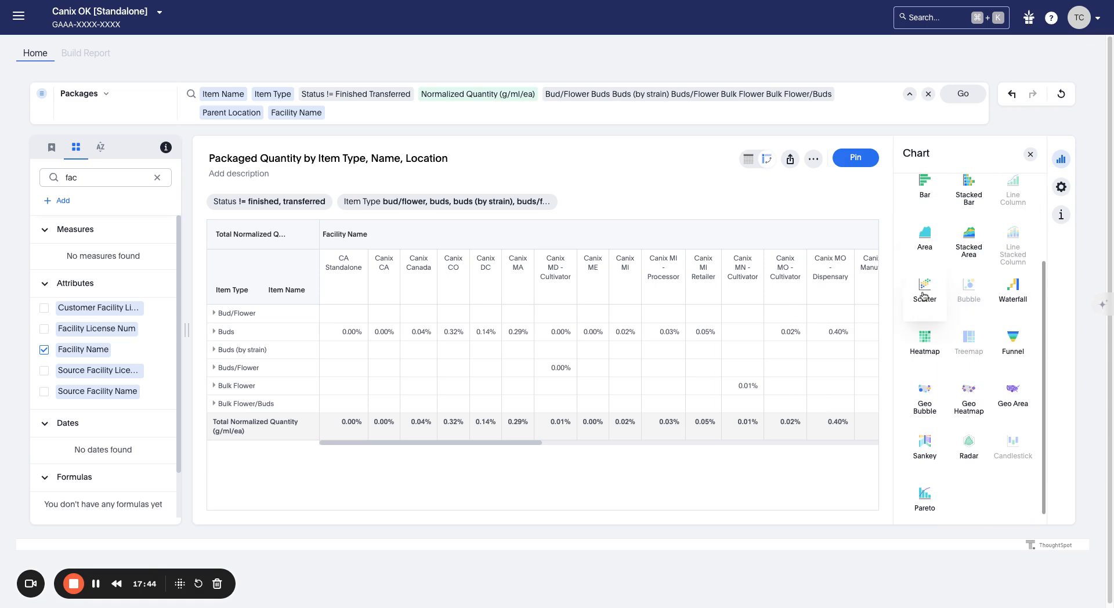
scroll(923, 294, down, 1)
scroll(963, 267, up, 2)
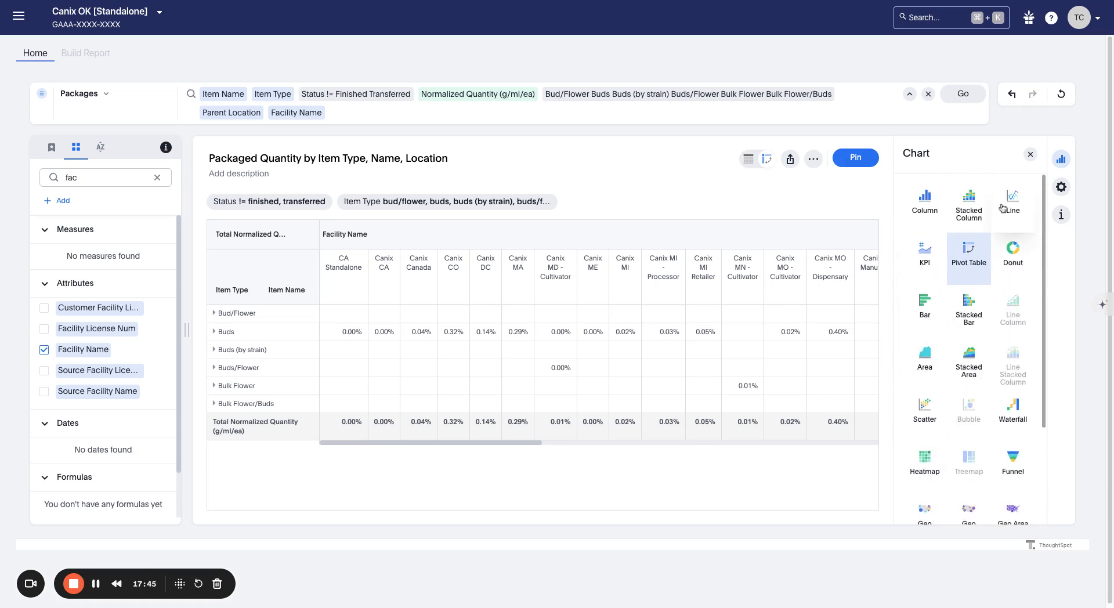
click(1030, 154)
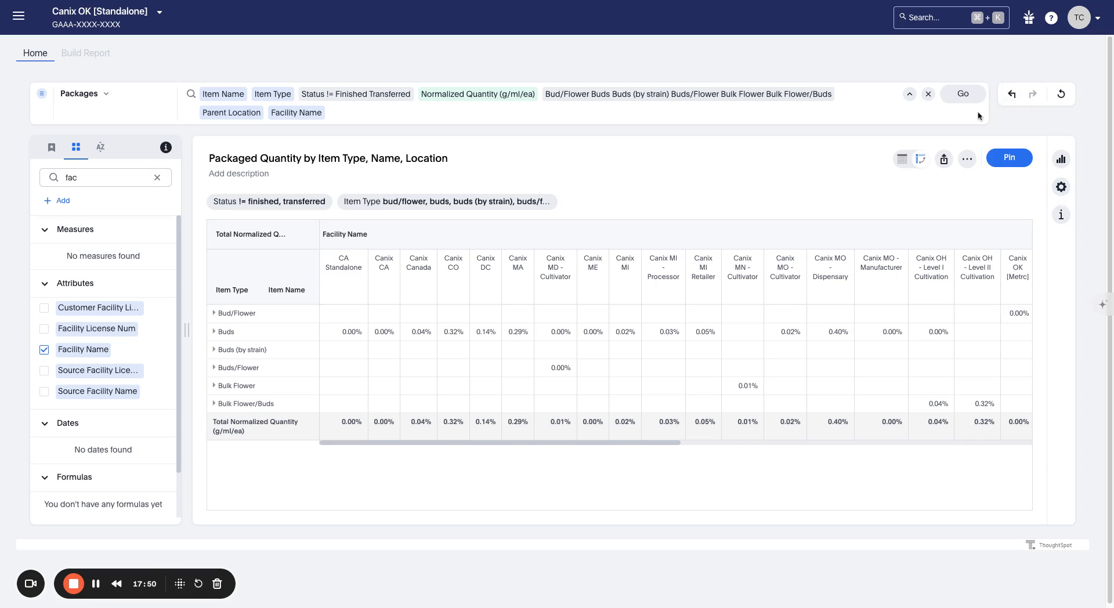
Step: Save the updated report, pin it to the existing first Liveboard, and dismiss the confirmation
click(970, 157)
click(927, 182)
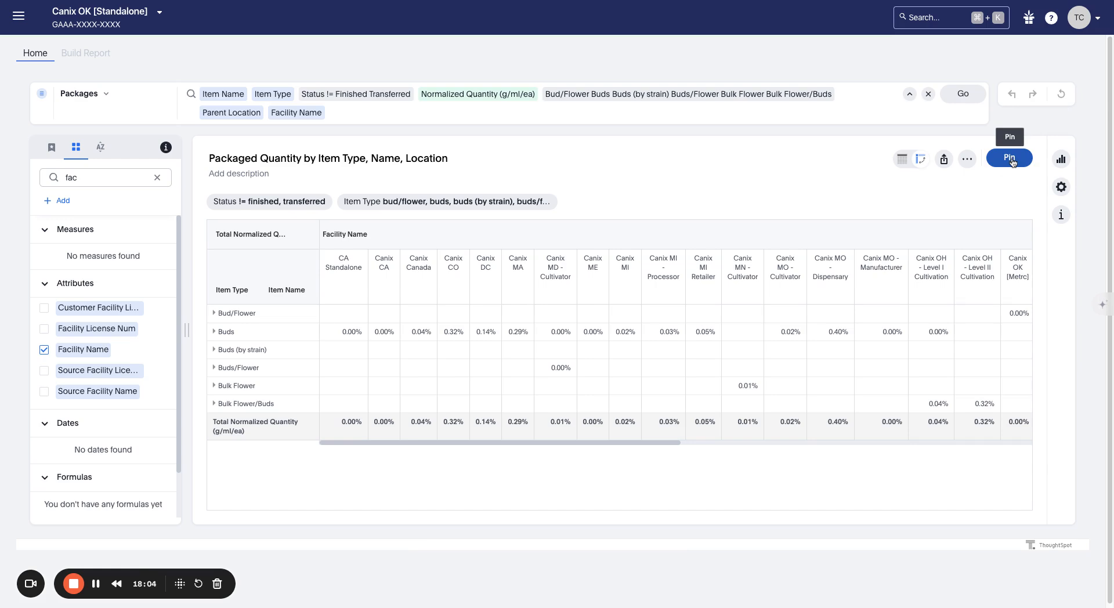
click(1005, 166)
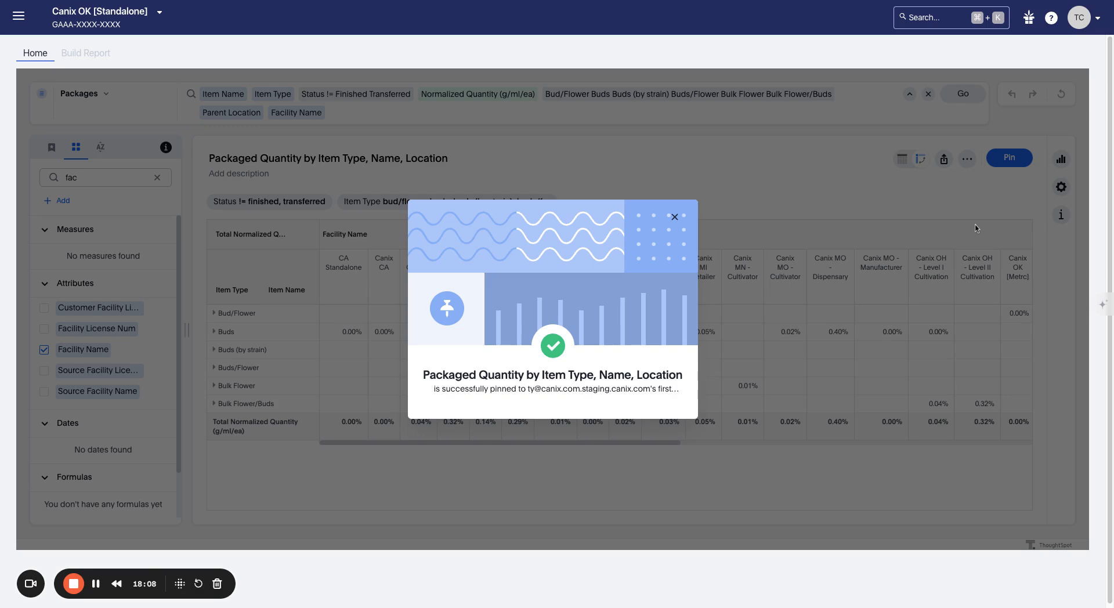
click(675, 217)
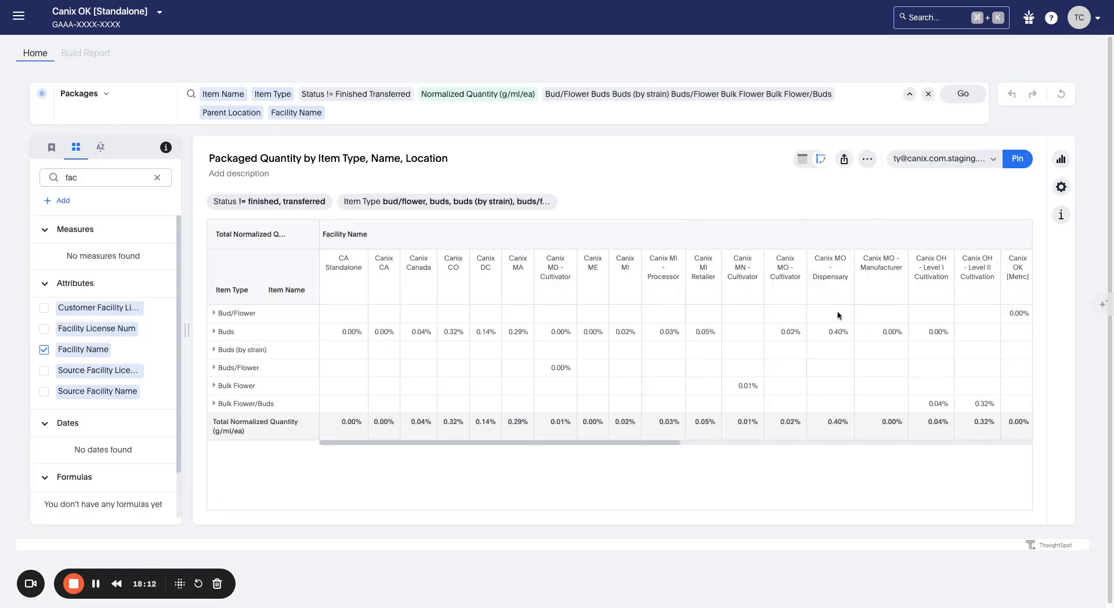
Step: Examine the options for choosing or creating a Liveboard to pin the report to, and cancel the dialog
click(983, 168)
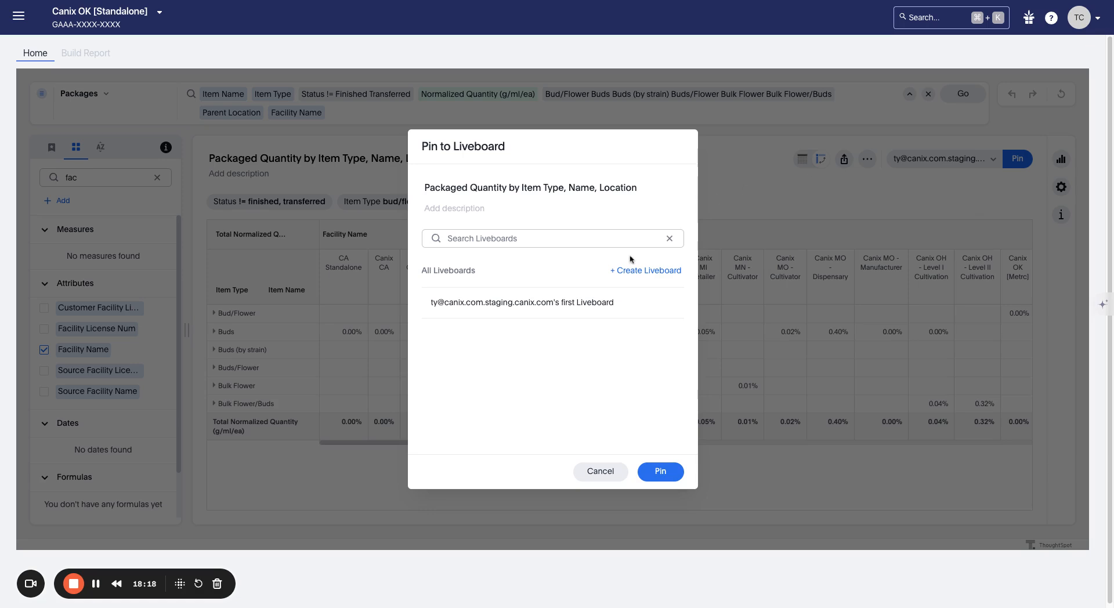
click(493, 239)
click(520, 379)
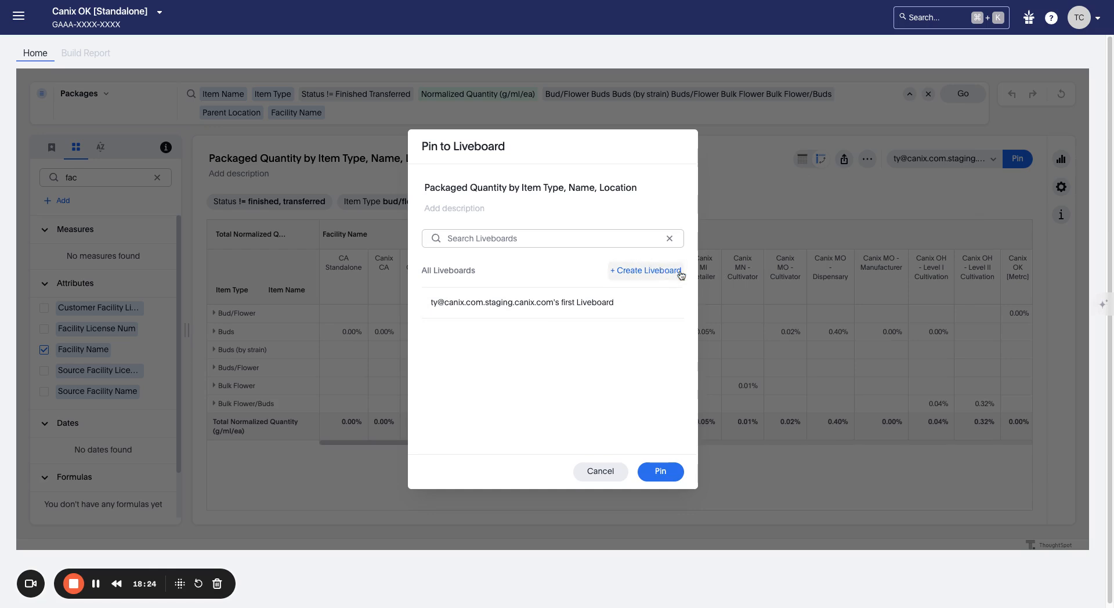
click(609, 471)
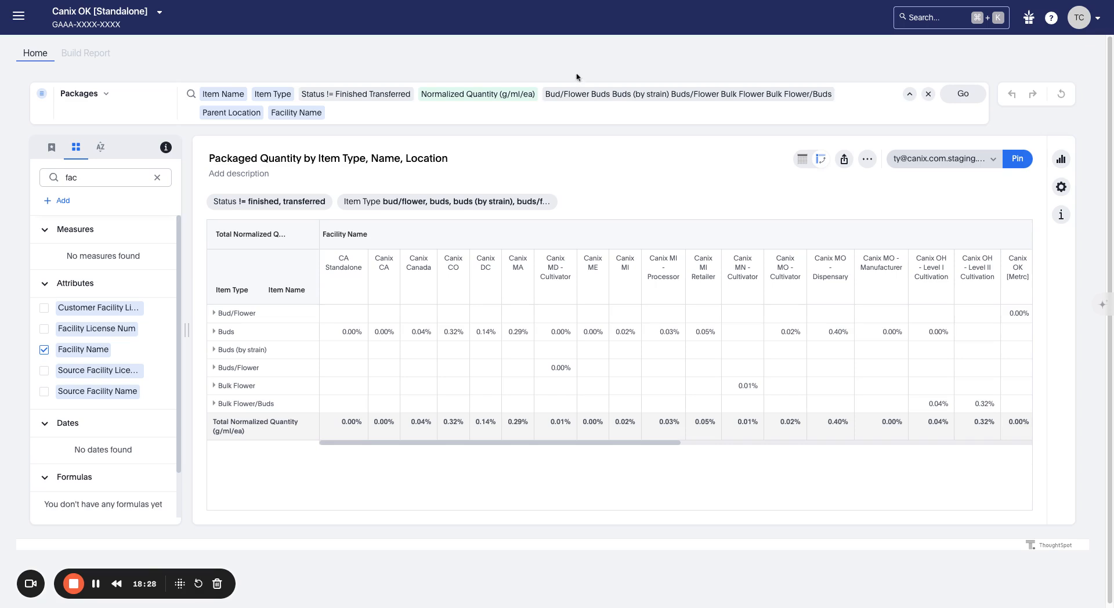